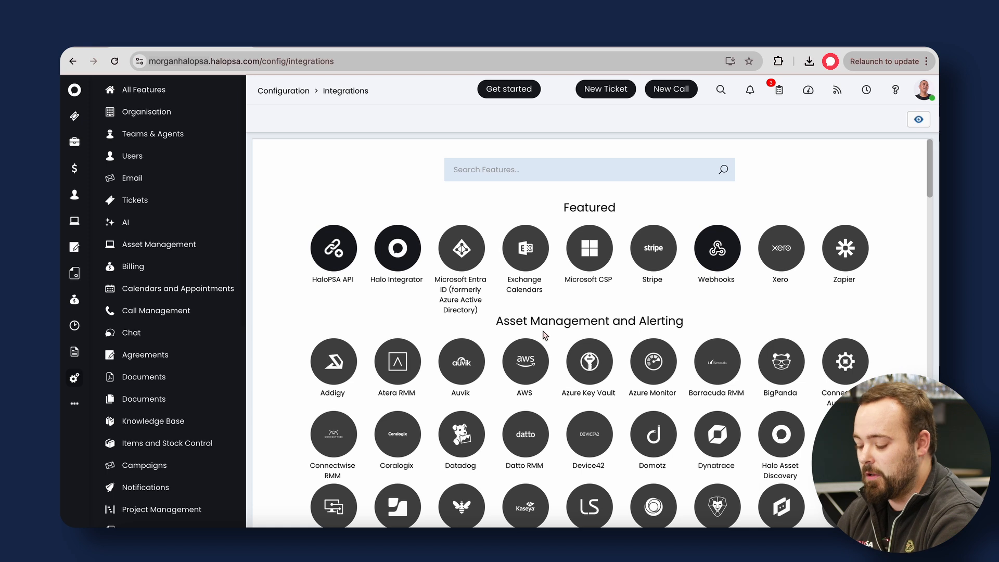
- Search the integrations for "xero", enable the featured Xero integration and open its configuration
left_click(538, 172)
type("xer")
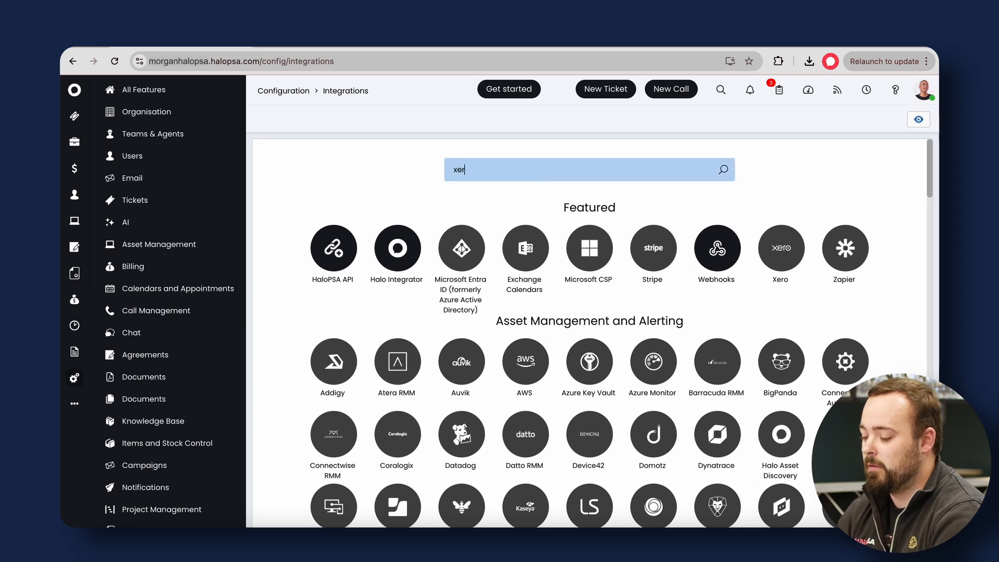
type("o")
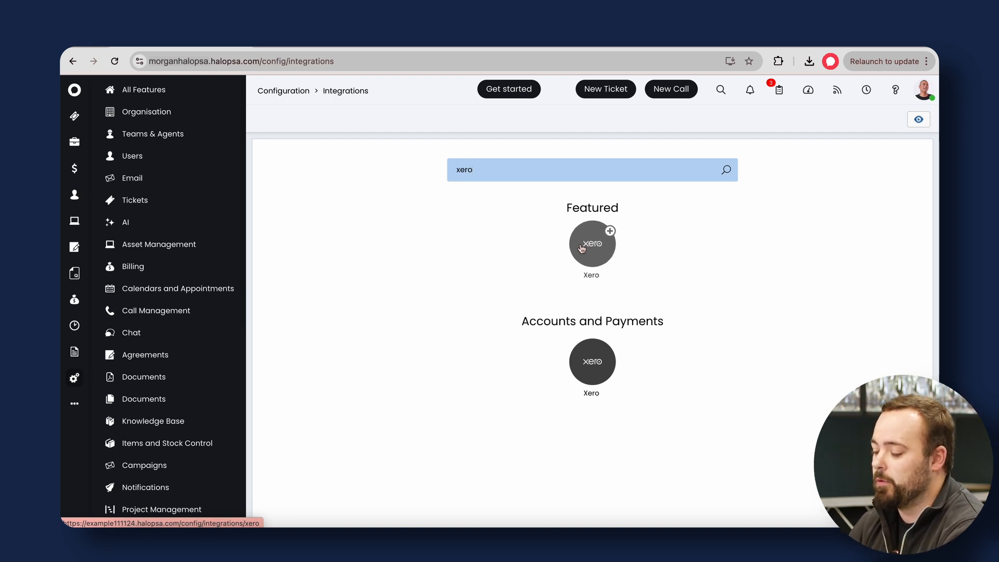
left_click(609, 233)
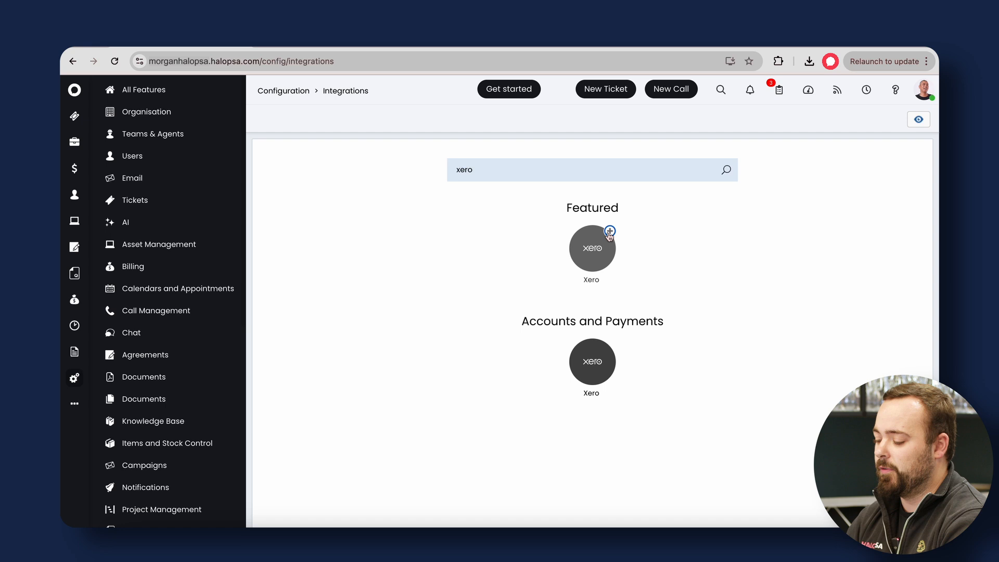
left_click(577, 250)
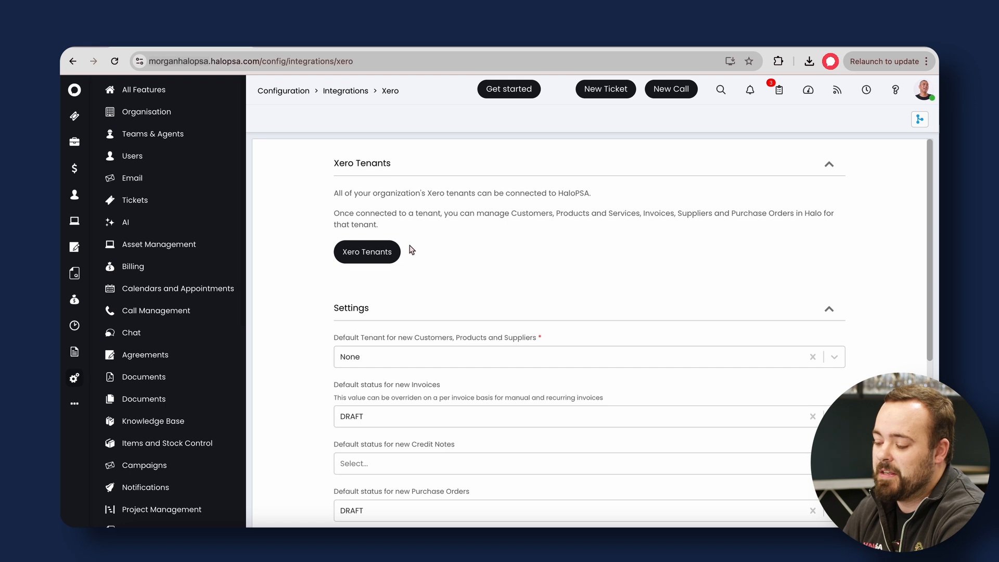
- Create a new Xero tenant connection and start its authorization with Xero
left_click(384, 255)
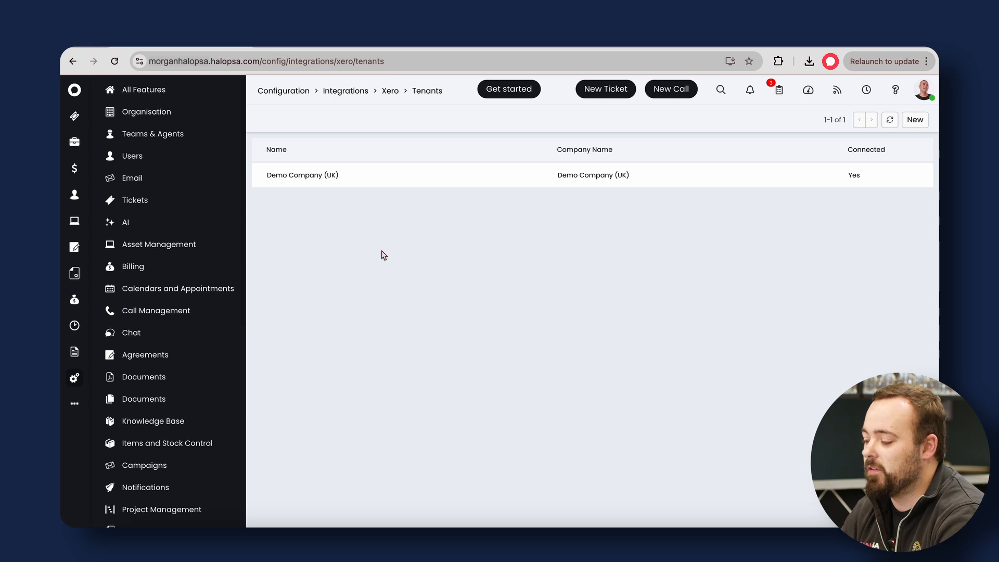
left_click(906, 121)
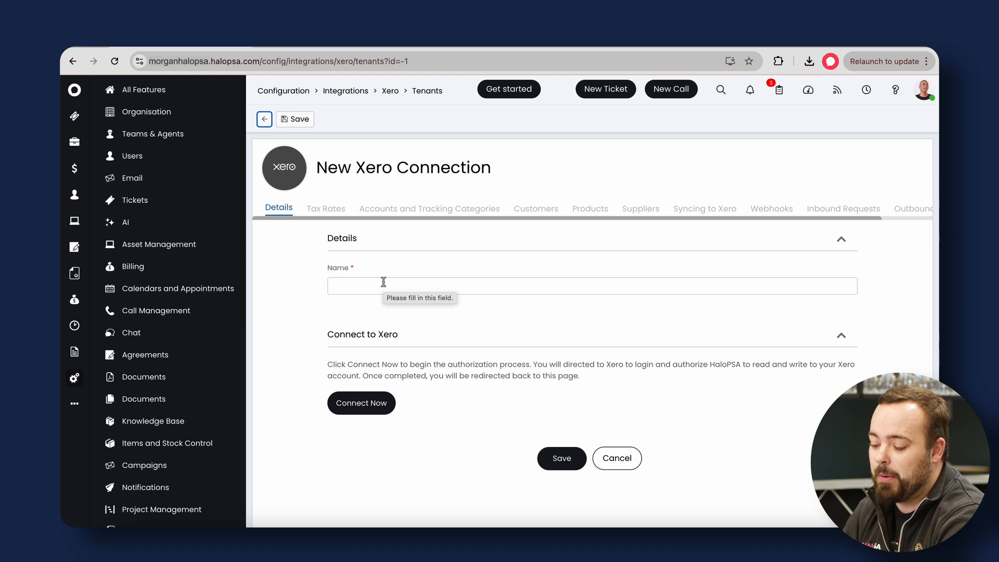
left_click(365, 403)
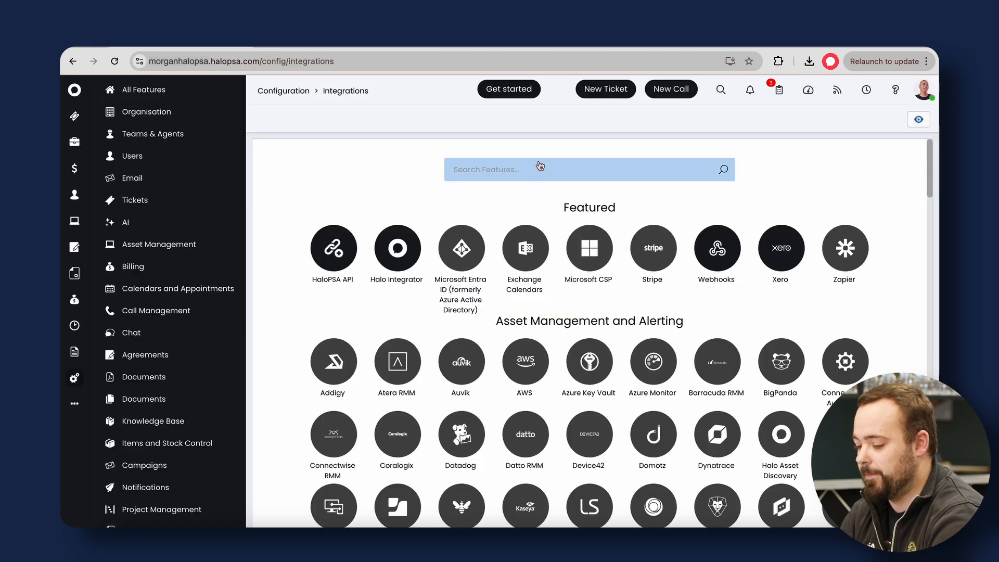
- Find the Xero integration by searching for "xero" and open the Demo Company (UK) tenant from its tenant list
left_click(539, 165)
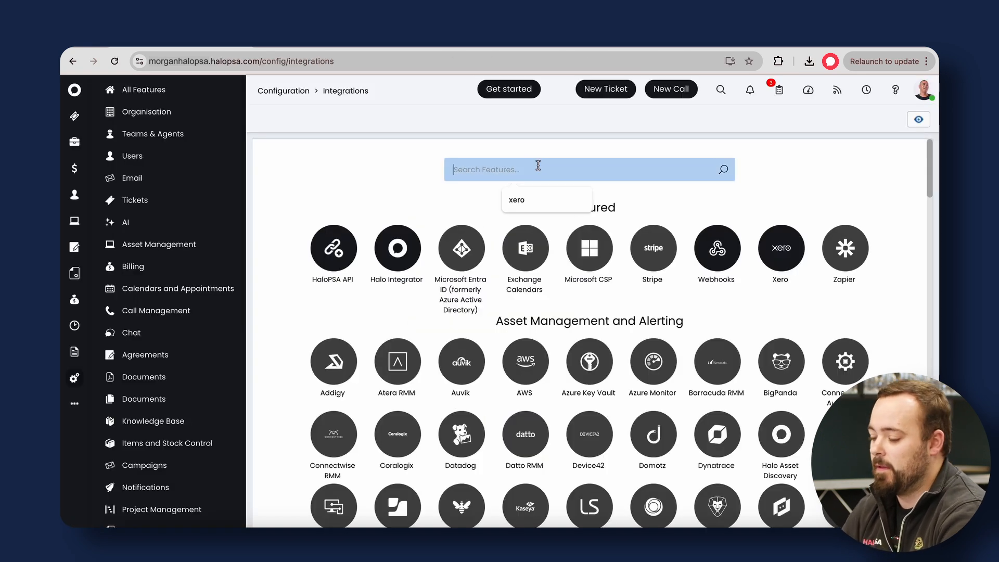
type("xero")
left_click(592, 245)
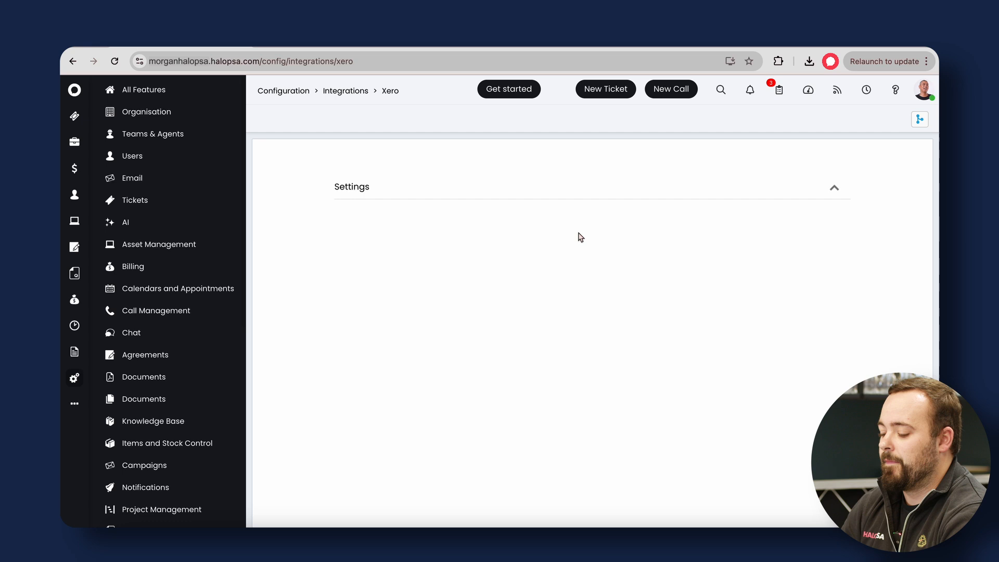
left_click(369, 252)
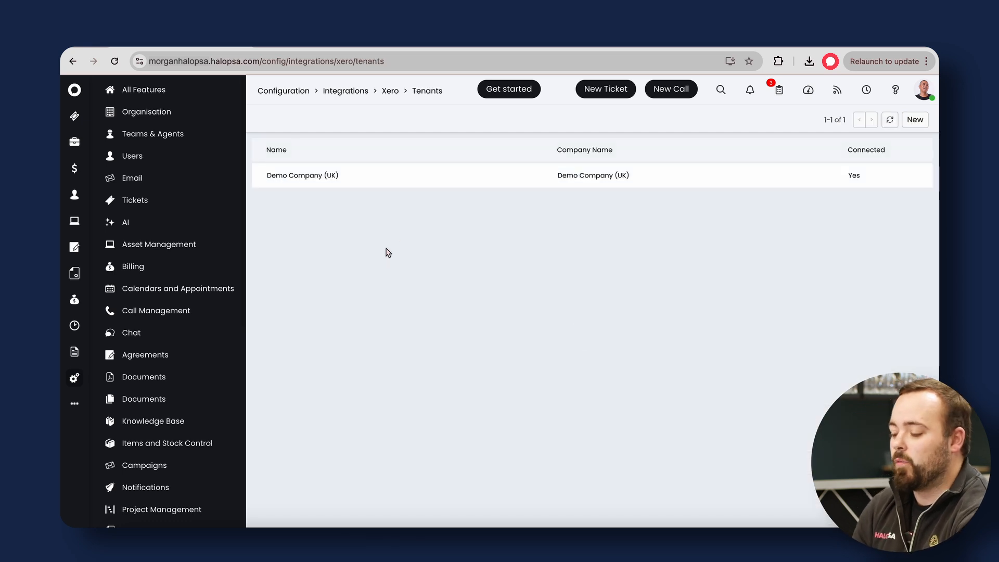
left_click(410, 186)
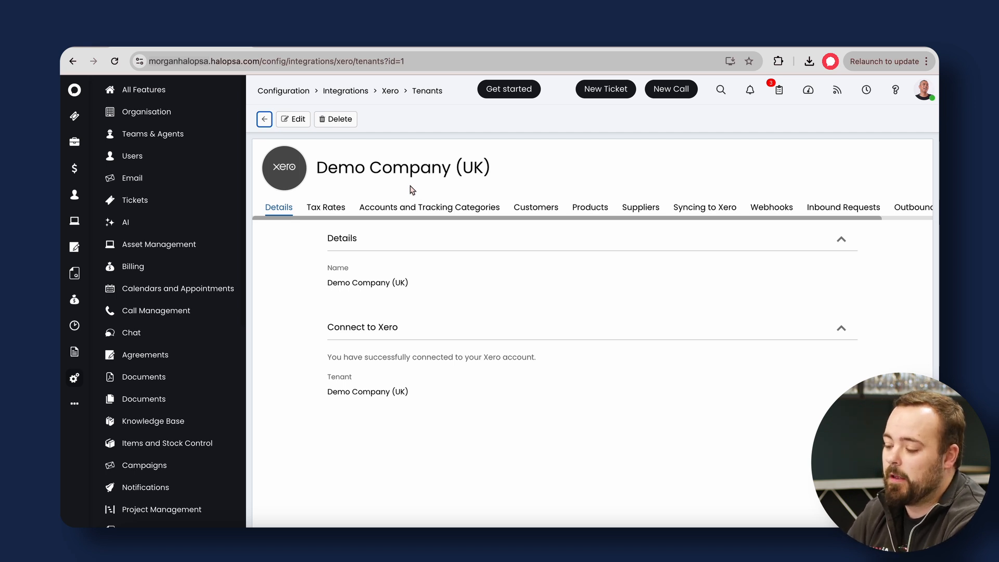
- Import the tax rates from Xero for the Demo Company (UK) tenant
left_click(345, 208)
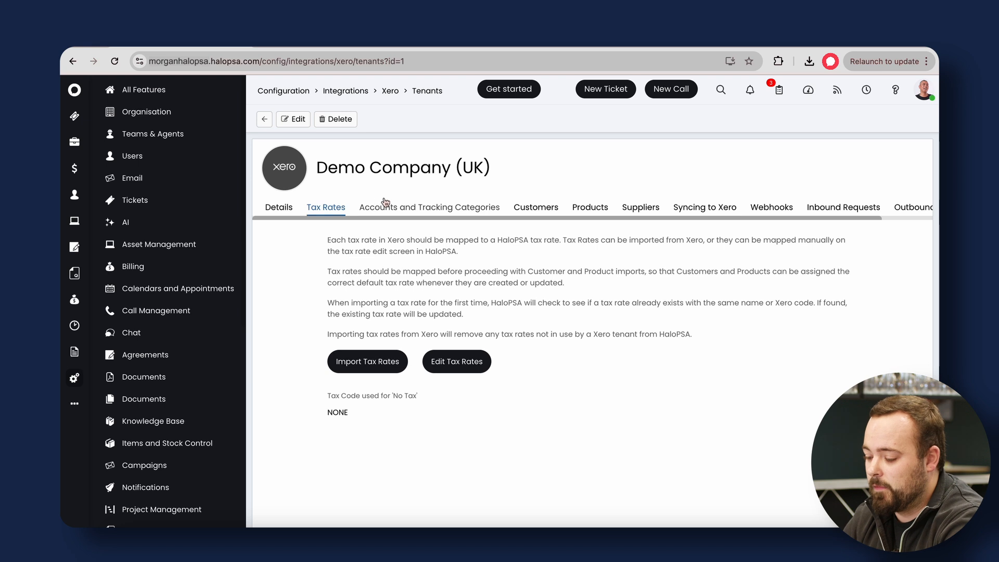
left_click(349, 361)
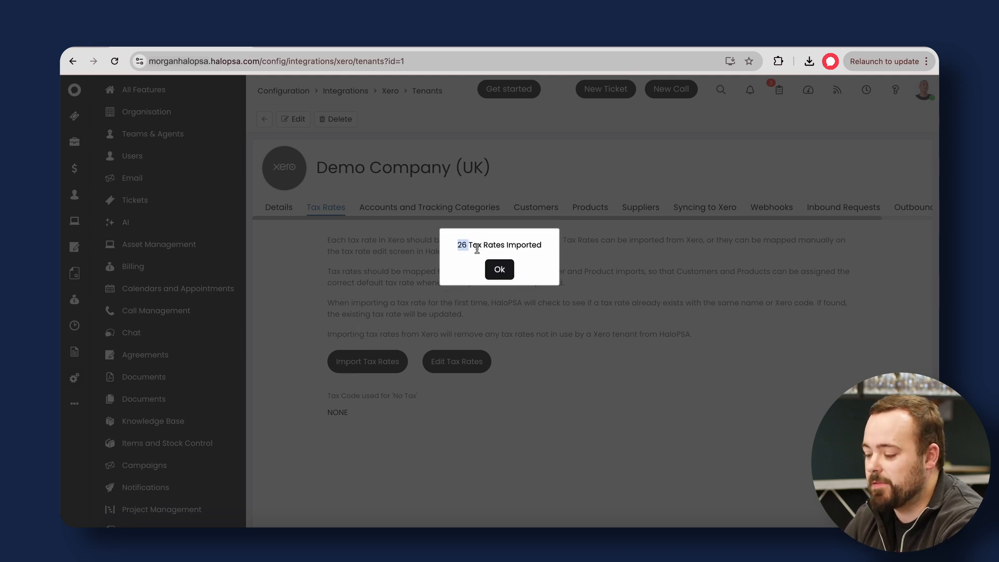
left_click(505, 275)
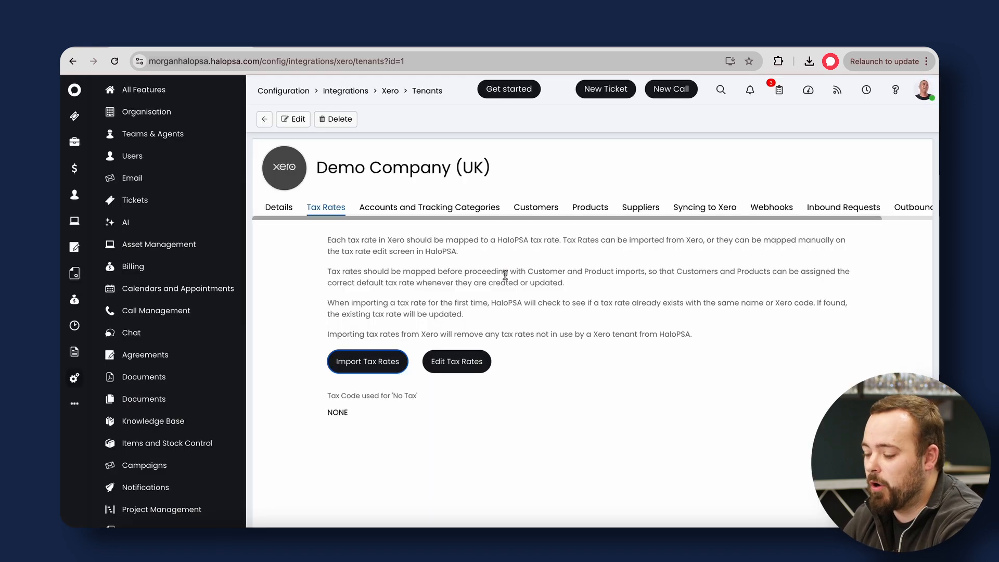
- Import the account codes from Xero for the Demo Company (UK) tenant
left_click(424, 208)
left_click(390, 302)
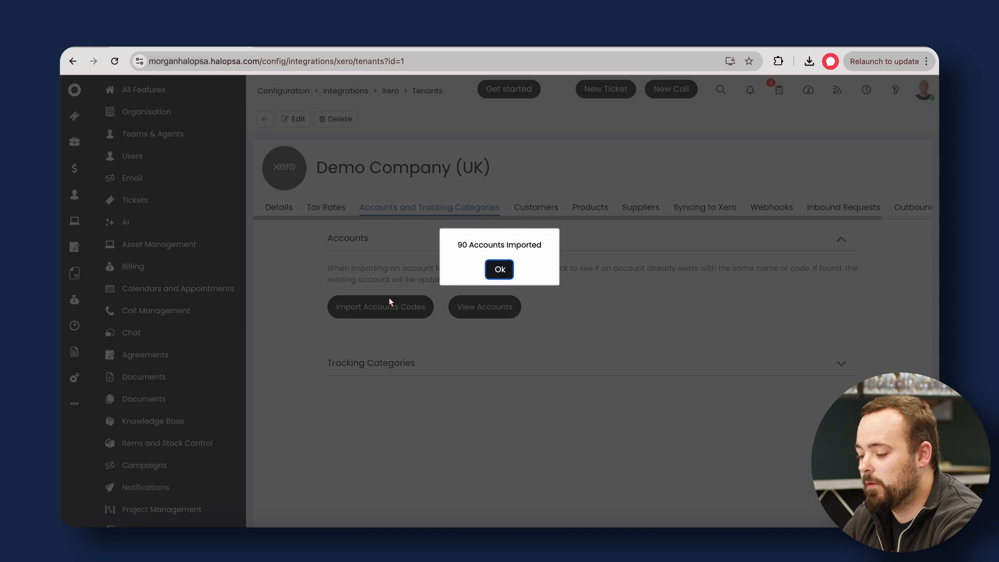
left_click(500, 269)
- Run the customer import from Xero with all listed customers selected, stop it partway and close the import window
left_click(520, 207)
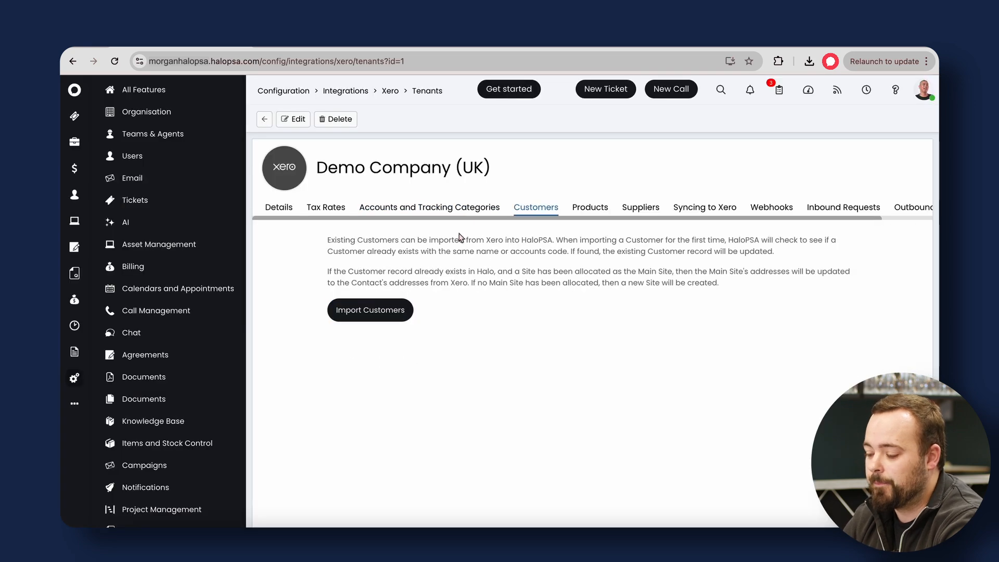
left_click(400, 307)
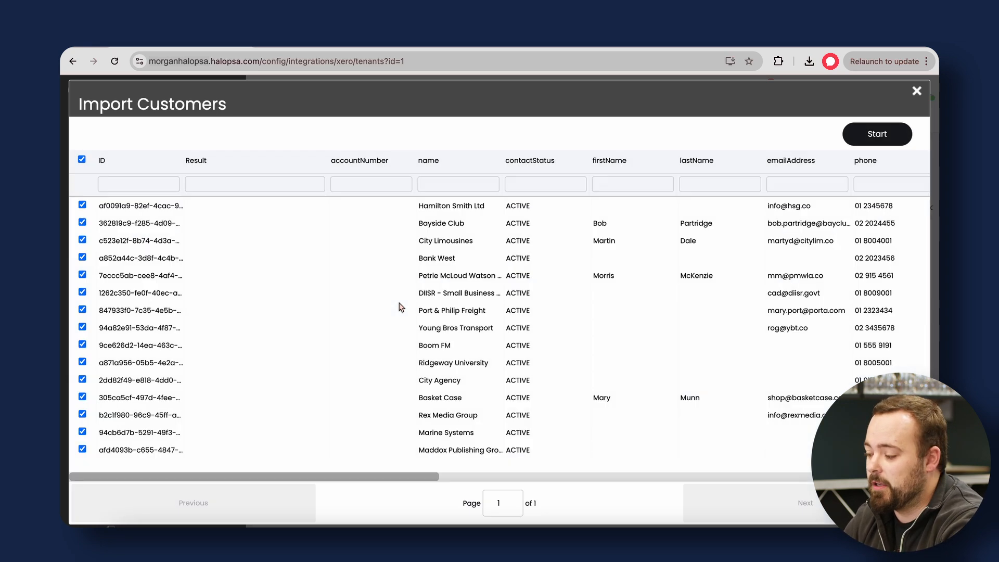
left_click(872, 144)
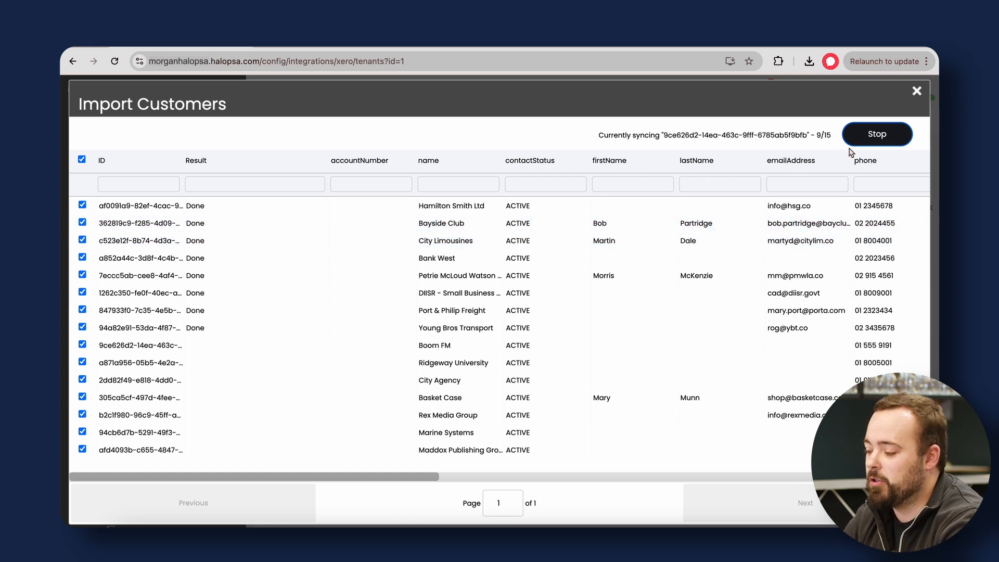
left_click(884, 134)
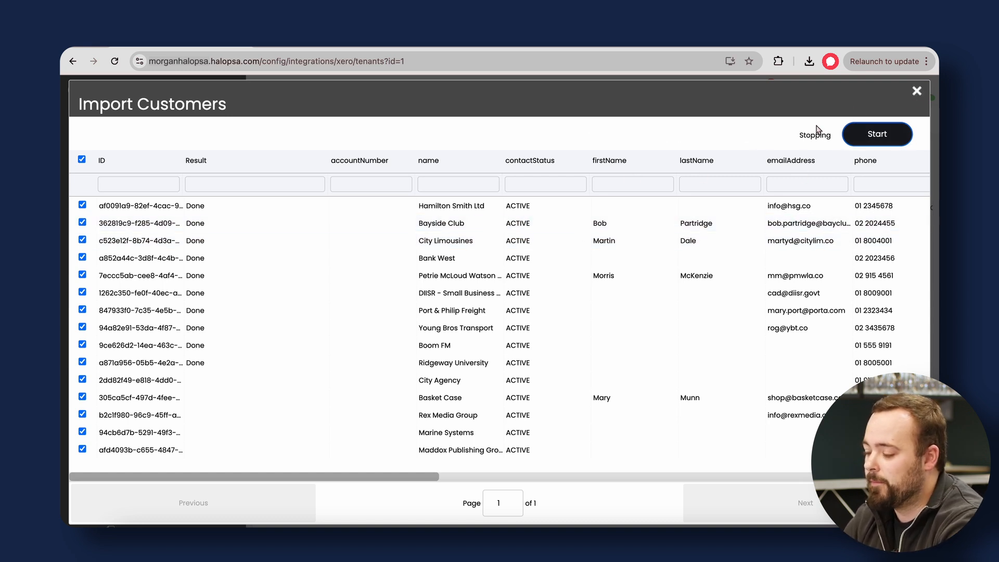
left_click(916, 91)
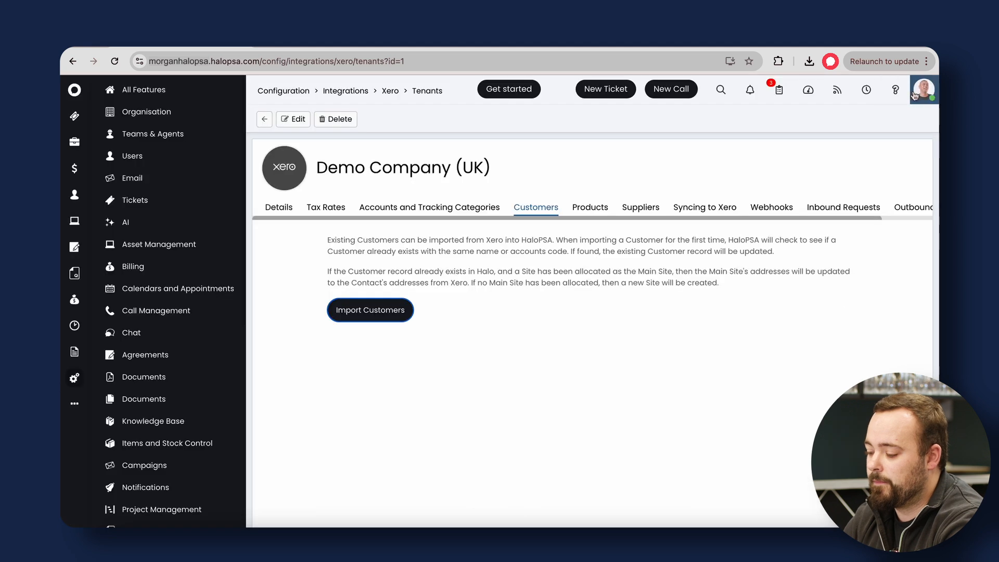
- Open the tenant's product import settings for editing and examine the Product Group for Products setting
left_click(603, 211)
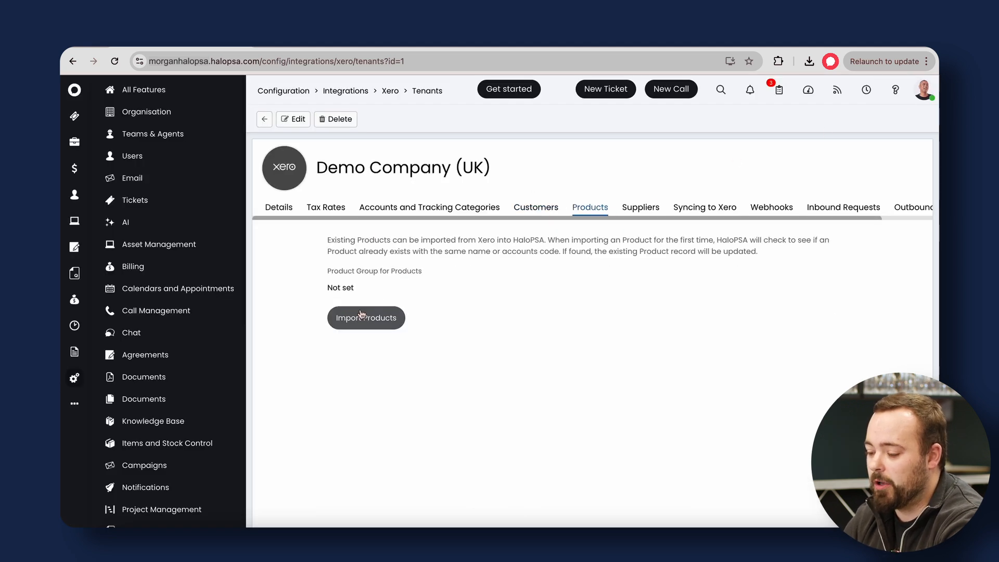
left_click(297, 120)
left_click_drag(332, 271, 419, 271)
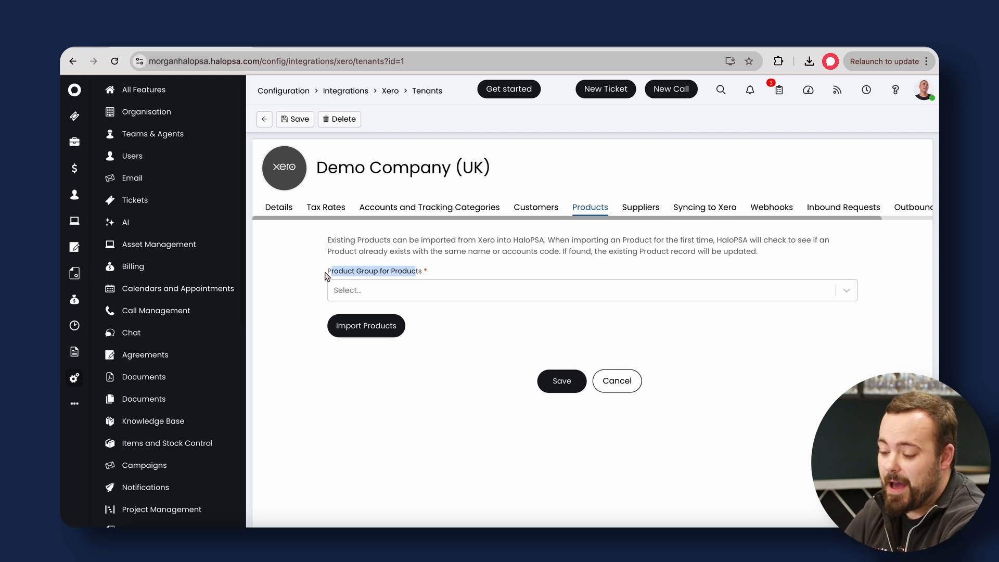
- Create and save a product group named "Xero Products" in the products-by-group view, keeping it enabled for items
left_click(76, 403)
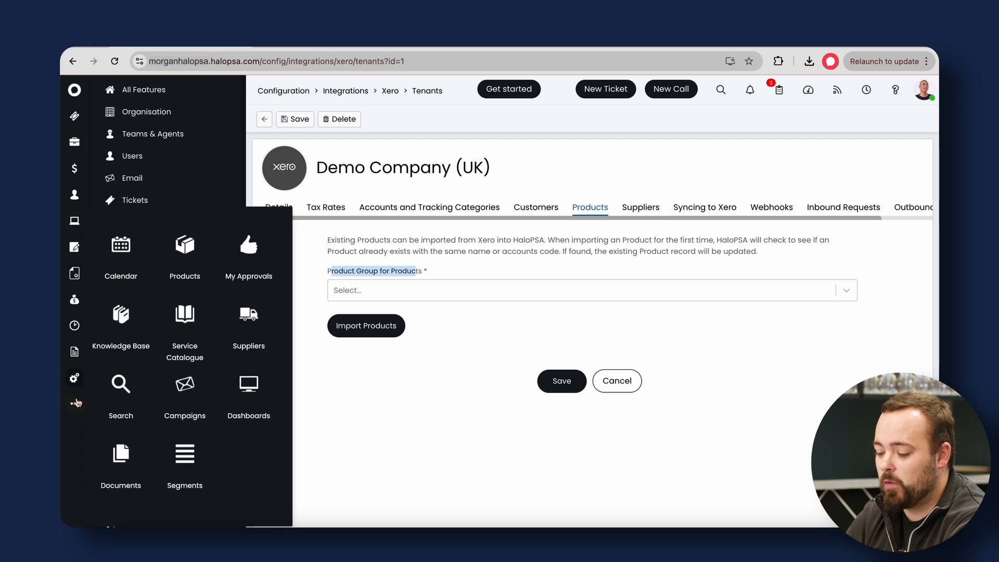
left_click(185, 242)
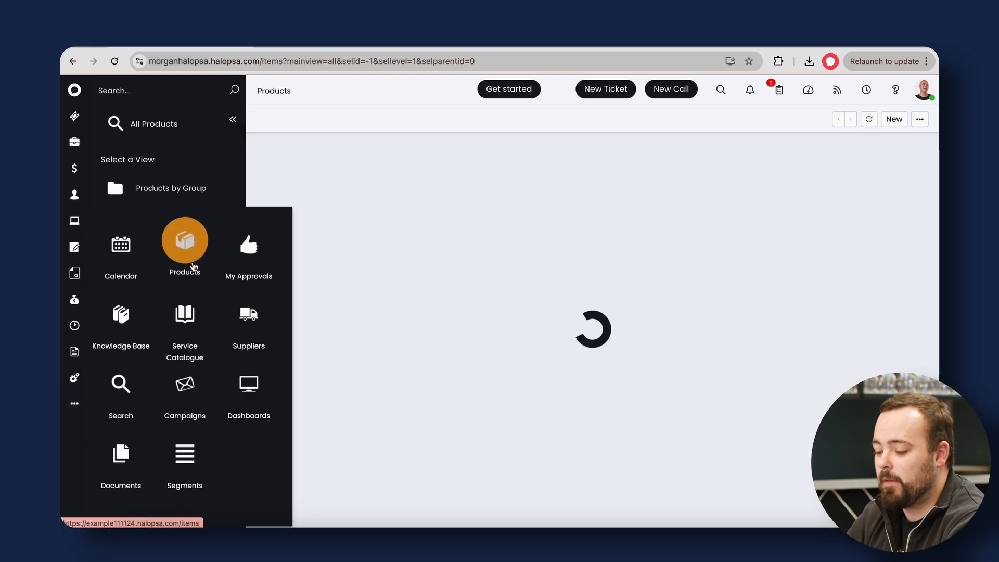
left_click(179, 189)
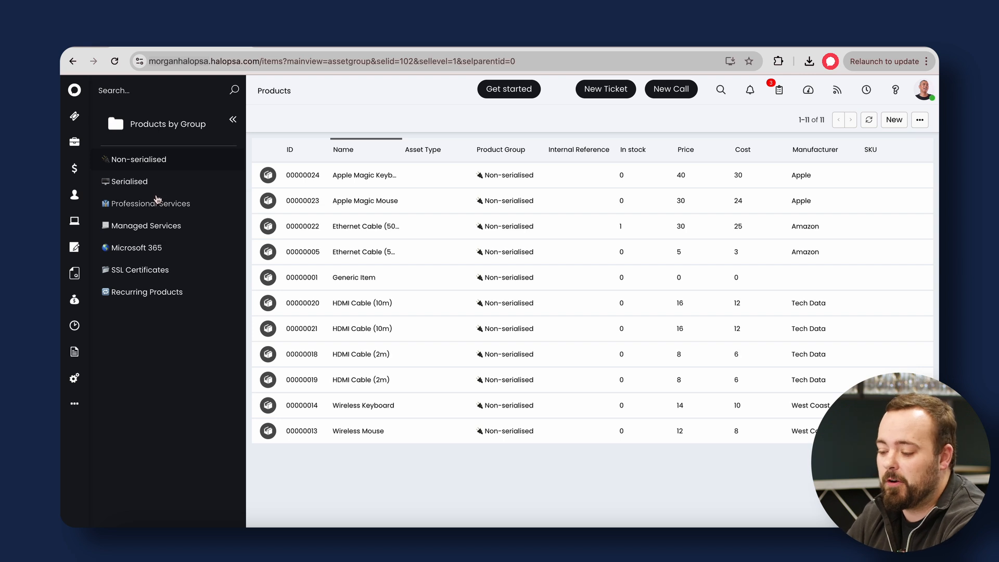
right_click(160, 198)
left_click(180, 225)
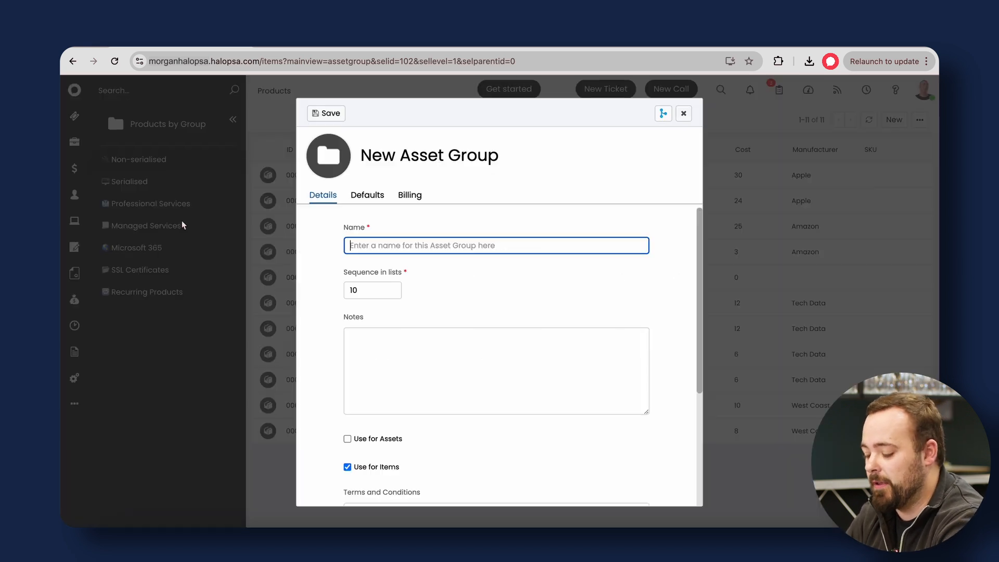
type("Xero")
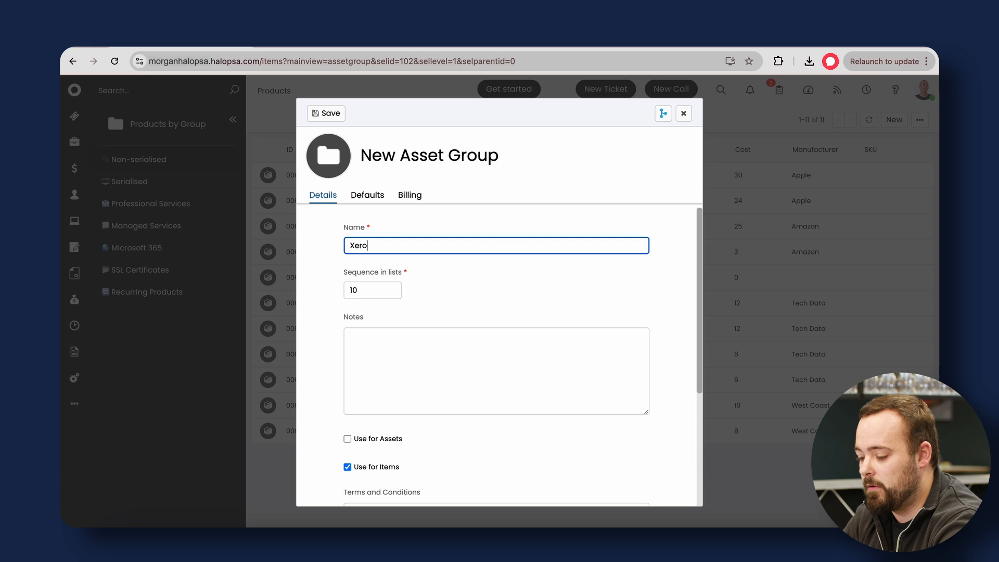
type(" Products")
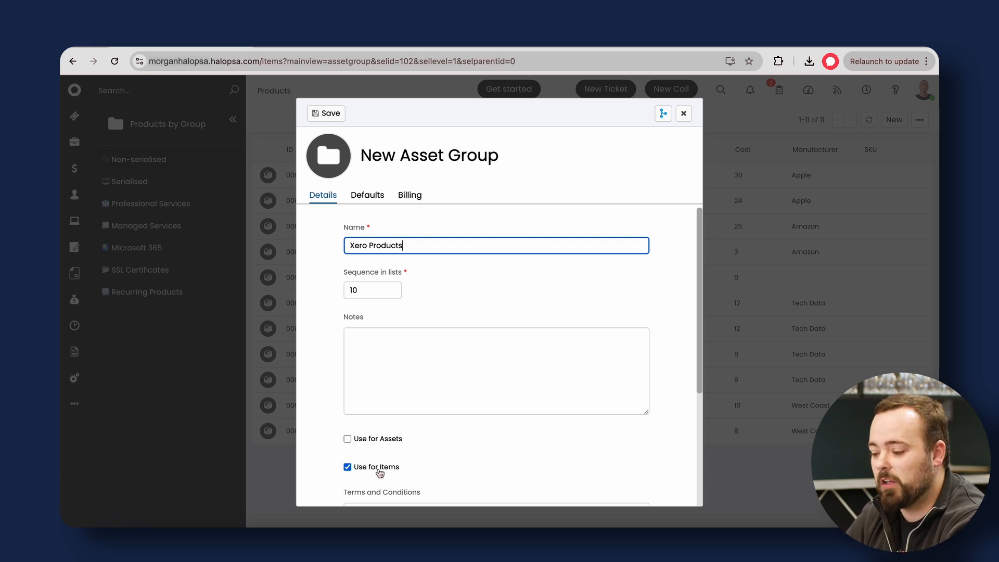
left_click(332, 114)
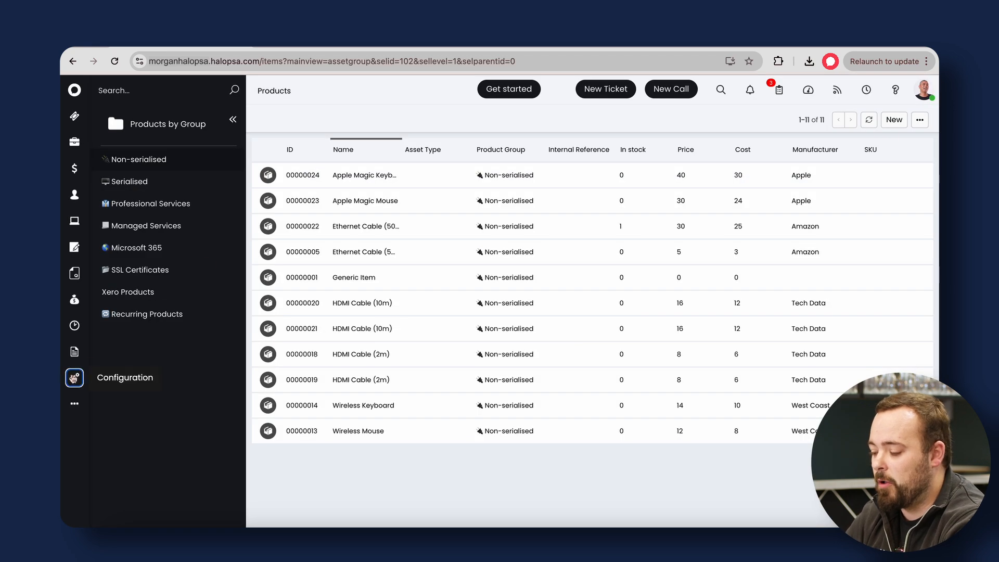
- Return to the integrations configuration, find Xero by searching for "xero" and reopen the Demo Company (UK) tenant
left_click(74, 378)
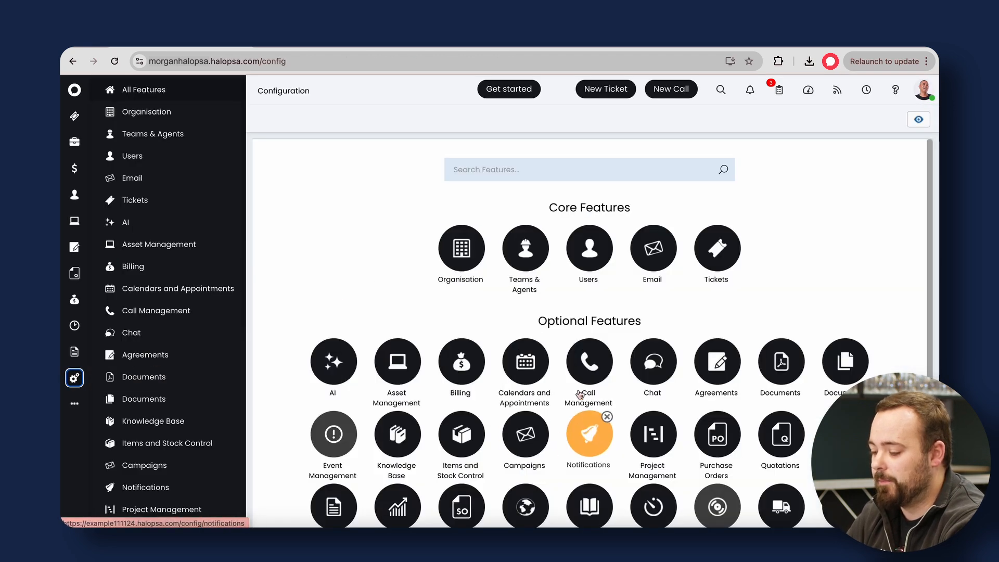
scroll(588, 411, "down", 4)
left_click(588, 458)
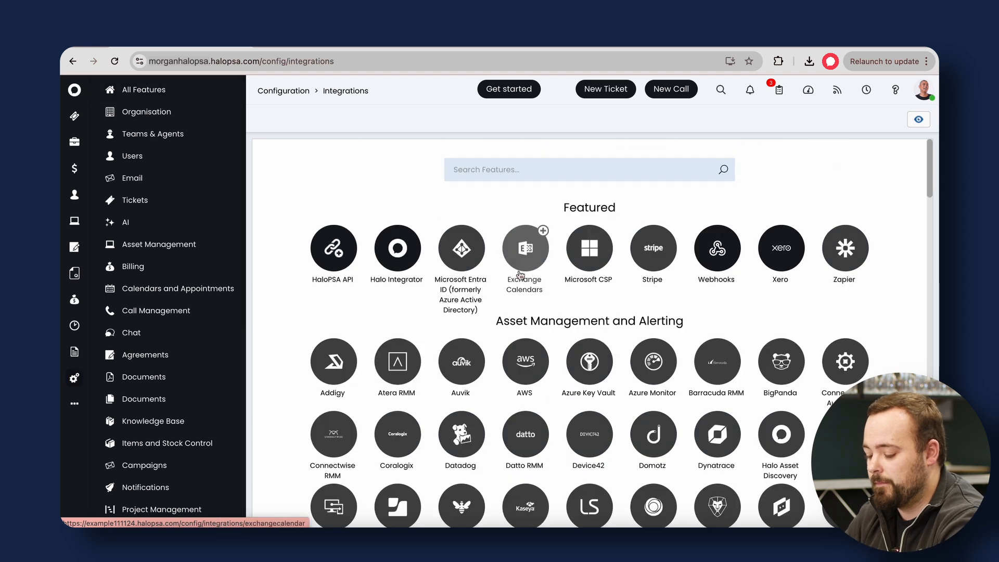
left_click(547, 177)
type("xero")
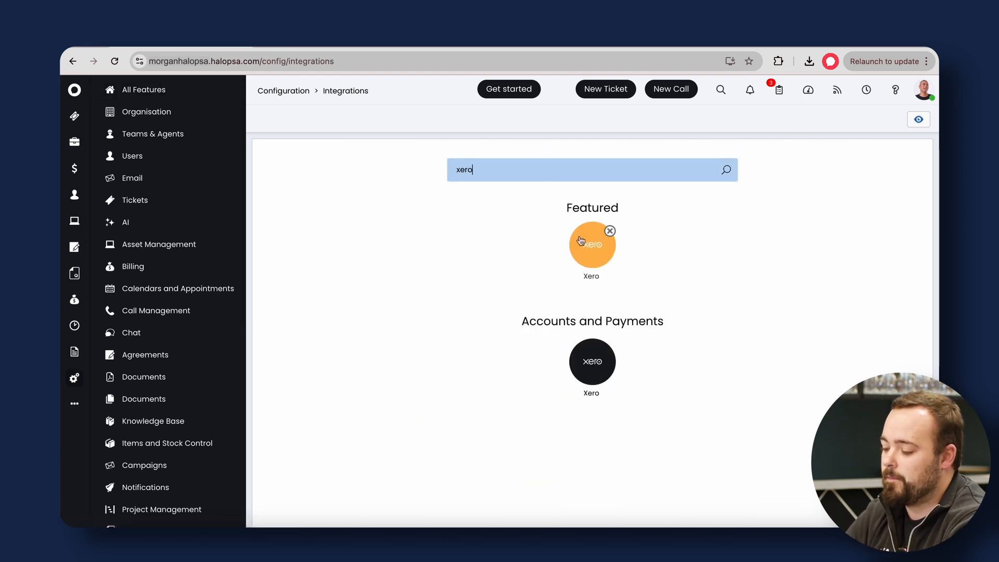
left_click(596, 239)
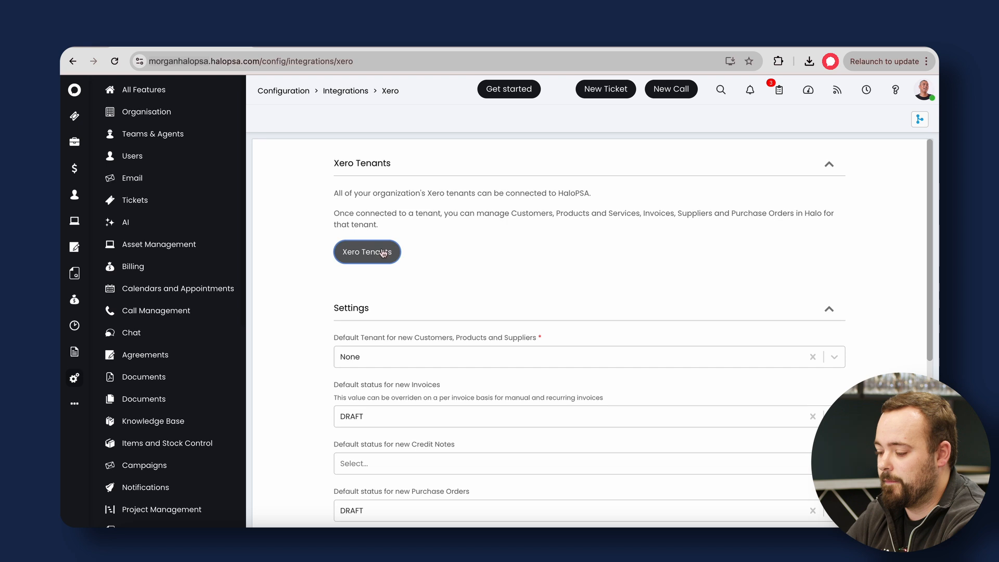
left_click(367, 252)
left_click(416, 177)
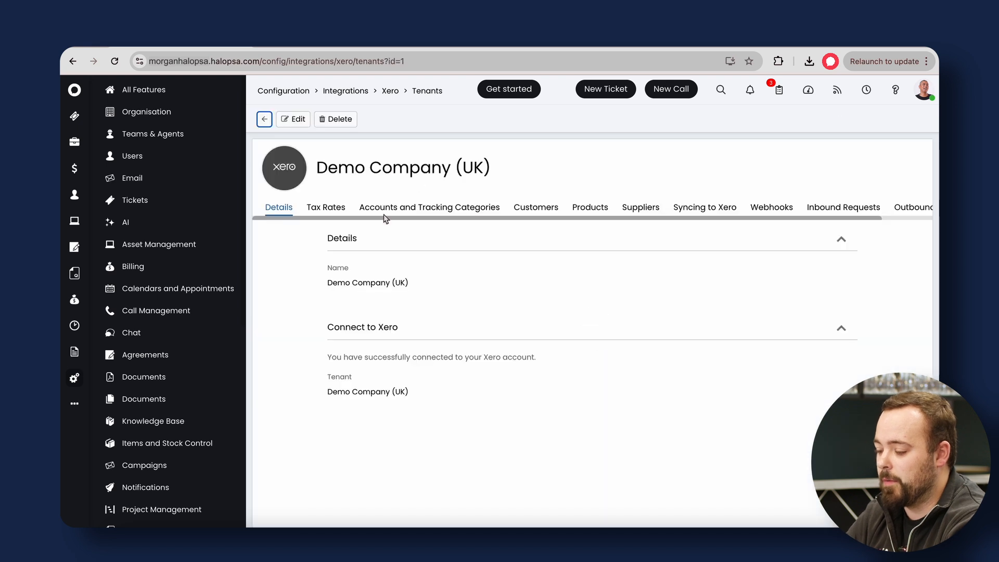
- Open the tenant's product import settings for editing and set Product Group for Products to Xero Products
left_click(590, 213)
left_click(305, 124)
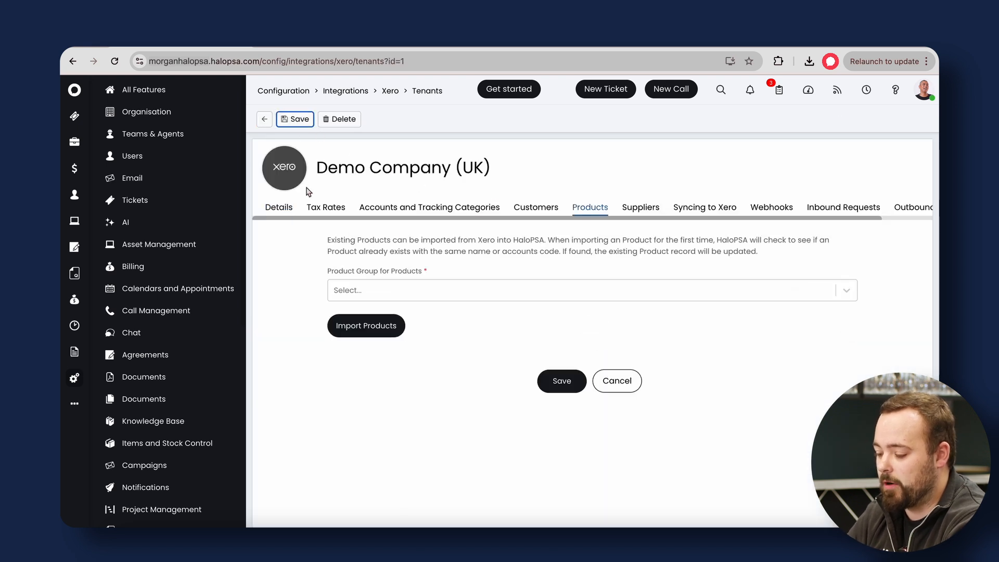
left_click(379, 292)
left_click(358, 410)
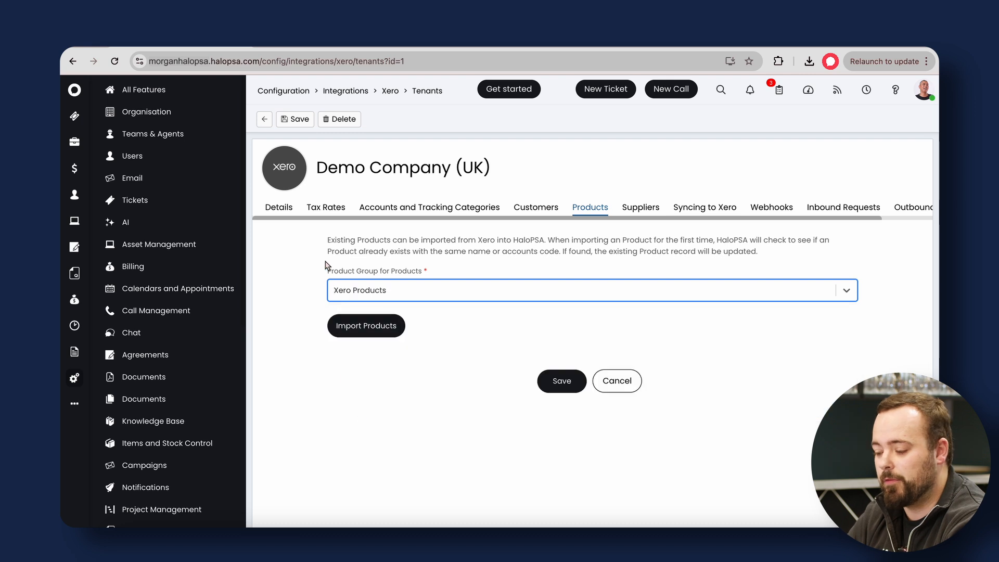
left_click_drag(334, 271, 378, 272)
left_click(328, 341)
- Run the product import from Xero with all listed products selected and close the import window
left_click(367, 330)
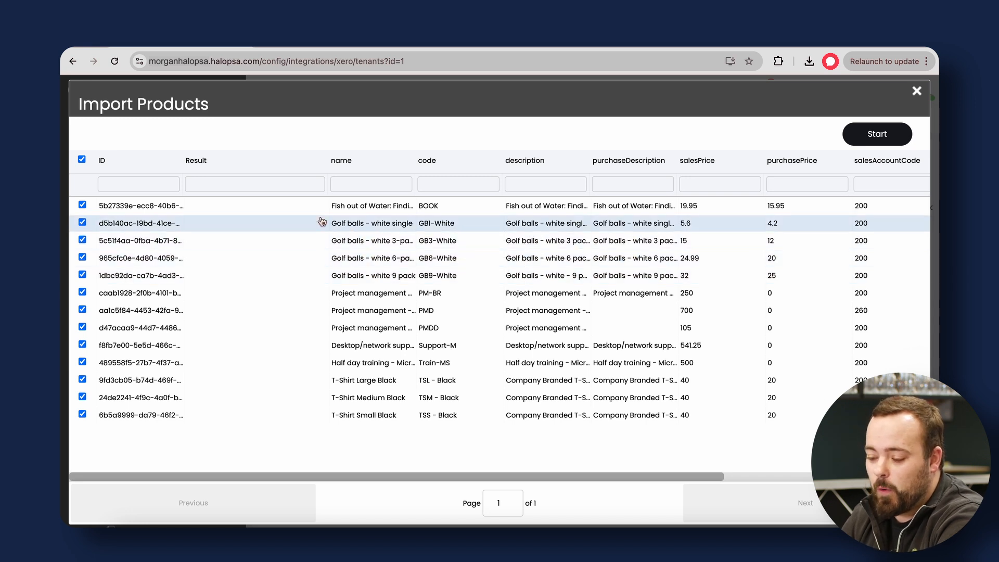
left_click(82, 222)
left_click(82, 159)
left_click(82, 160)
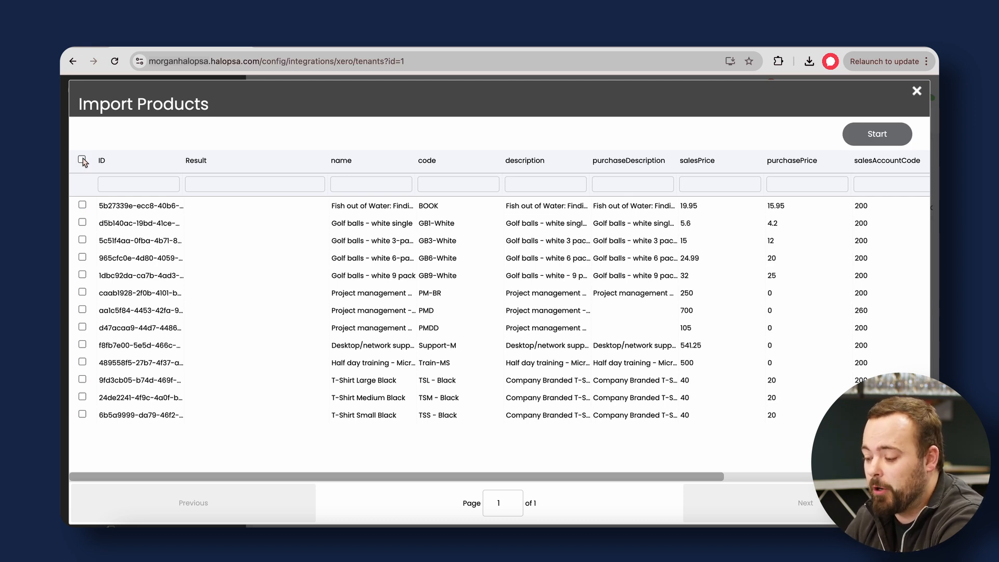
left_click(83, 160)
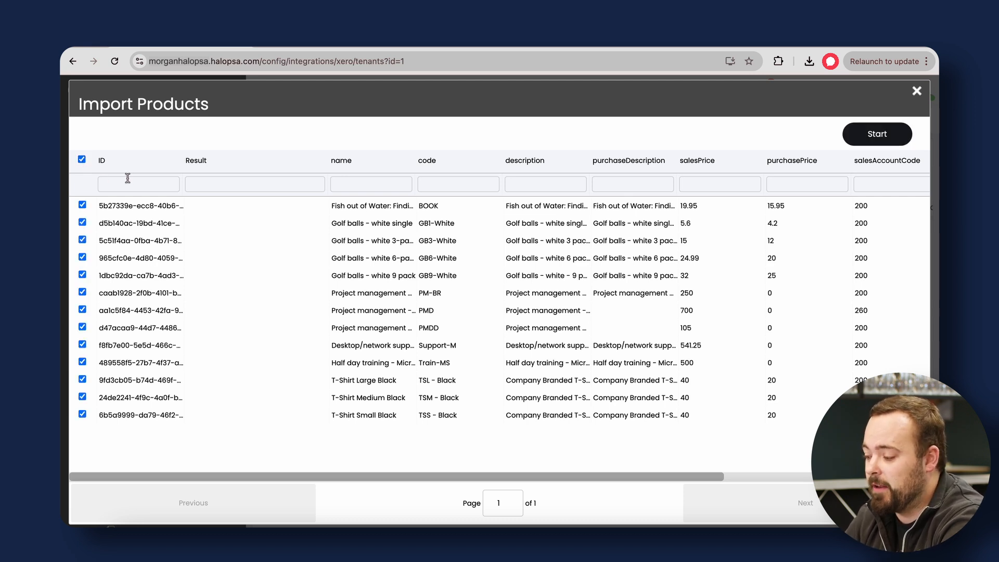
left_click(876, 133)
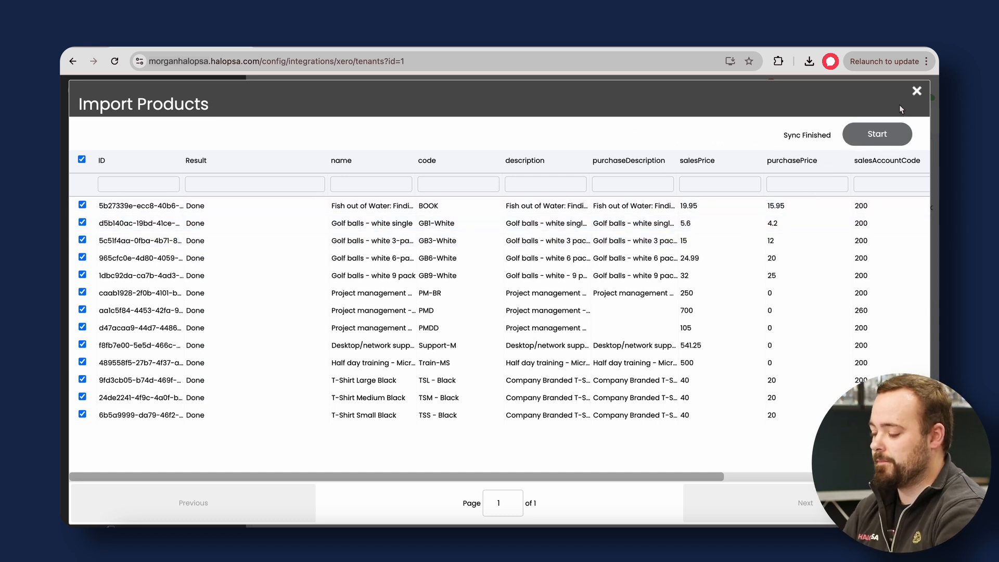
left_click(916, 92)
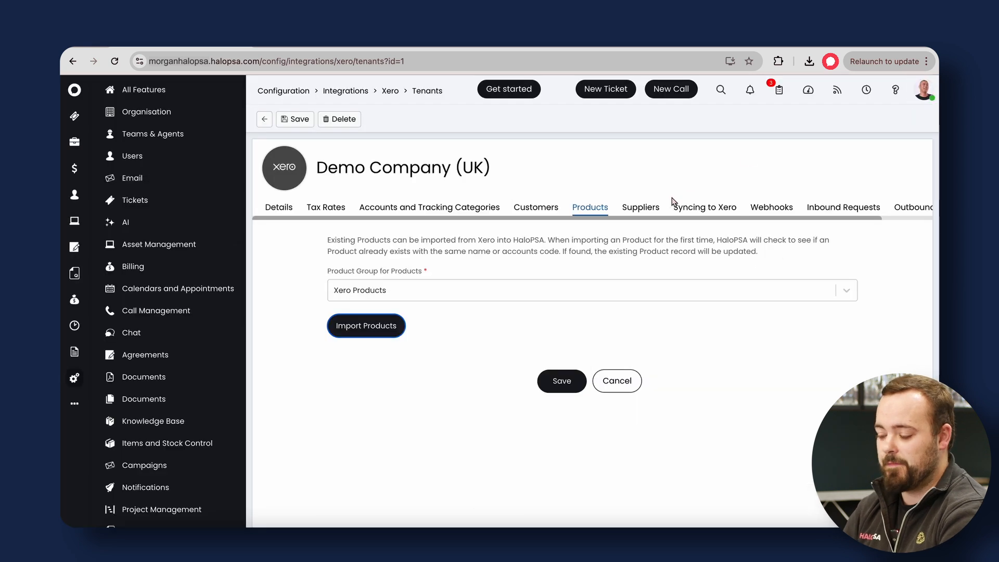
- Run the supplier import from Xero with all listed suppliers selected, stop the sync and close the import window
left_click(658, 215)
left_click(392, 279)
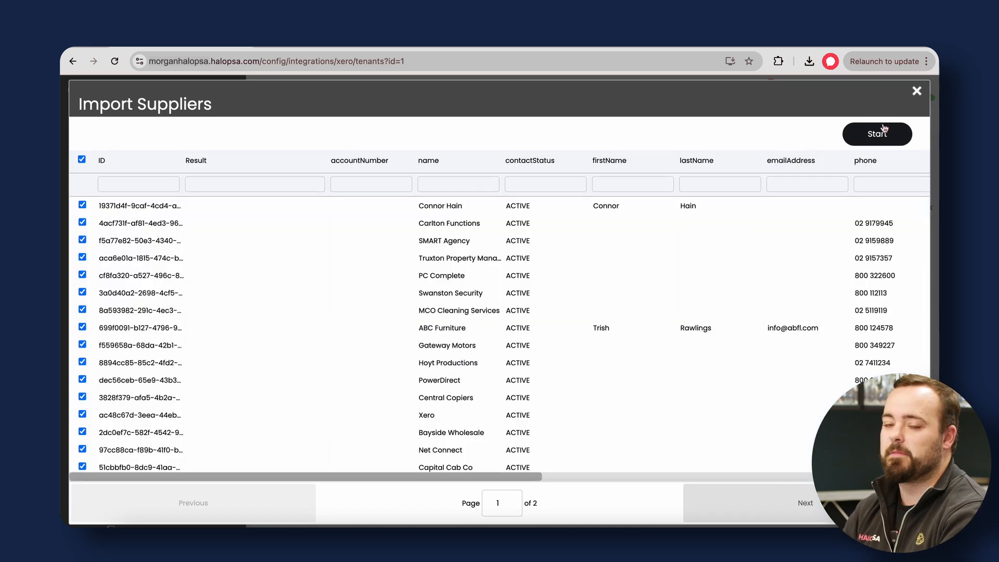
left_click(883, 130)
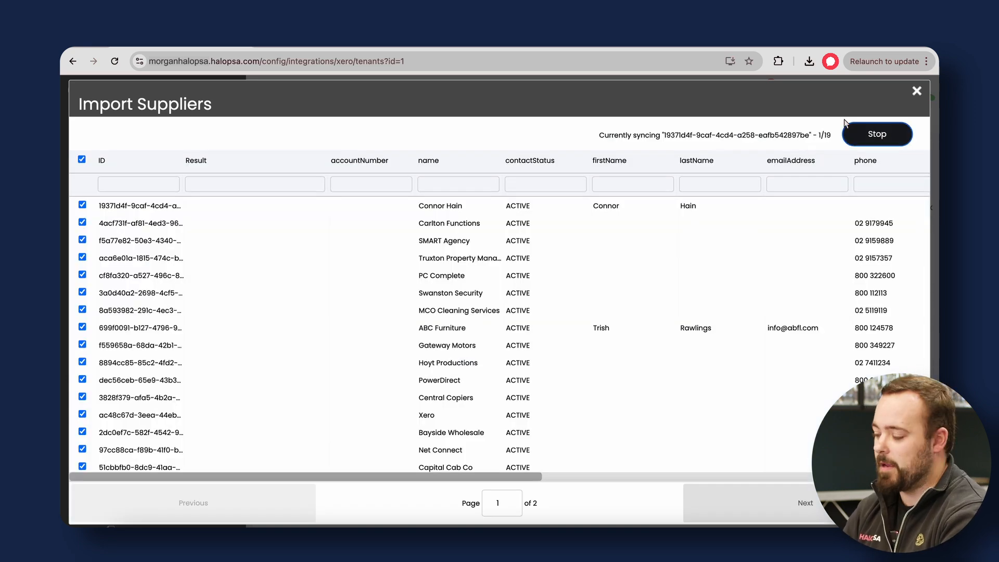
left_click(916, 91)
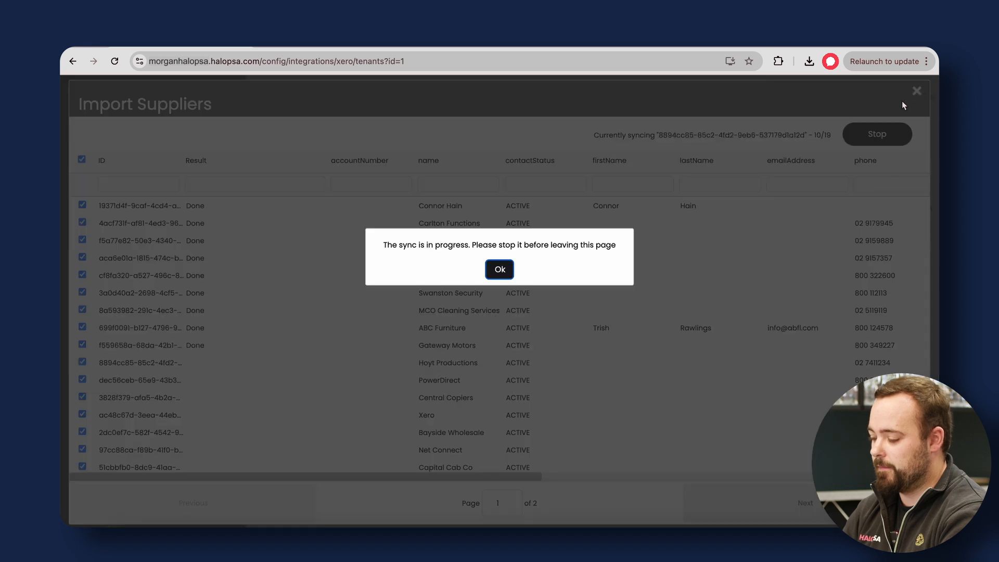
left_click(499, 269)
left_click(877, 134)
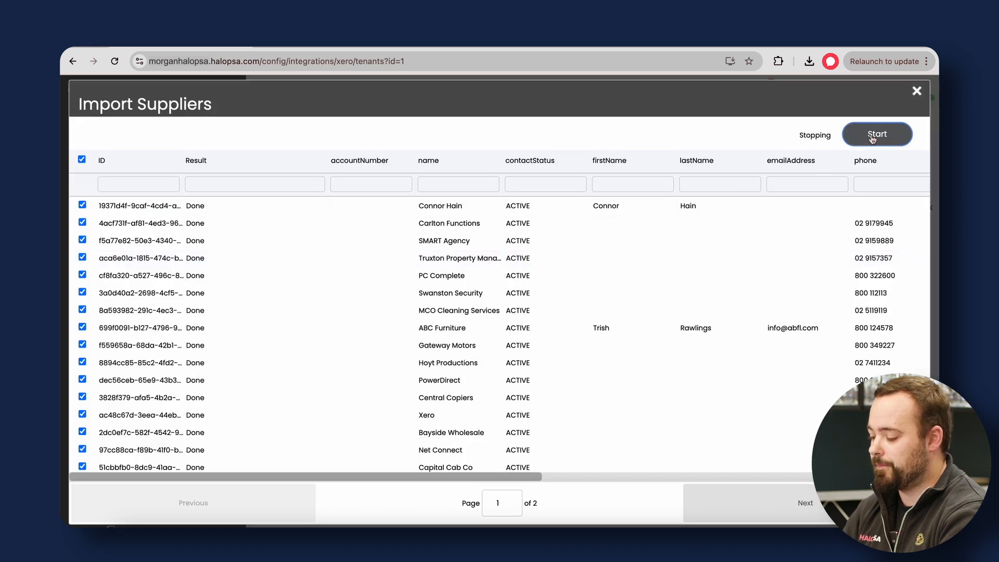
left_click(918, 97)
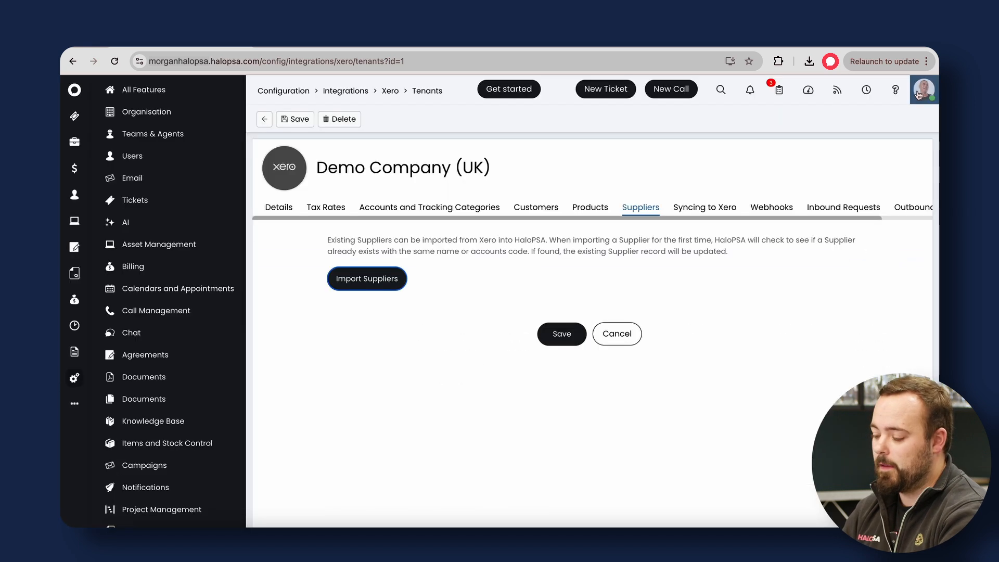
- In the Syncing to Xero settings, select Customers, Products and Invoices as entities to sync and enable a message for each successful sync
left_click(712, 206)
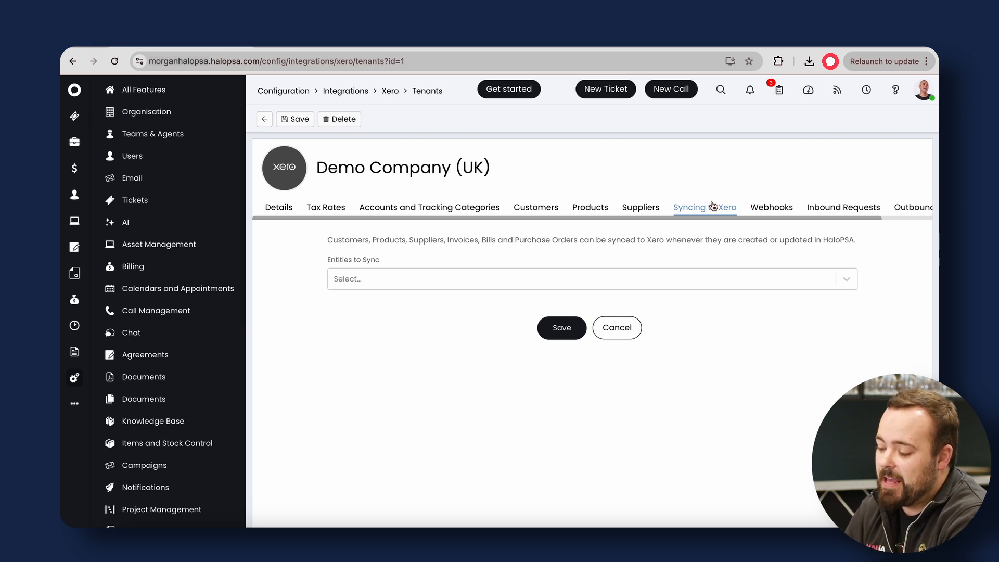
left_click(435, 280)
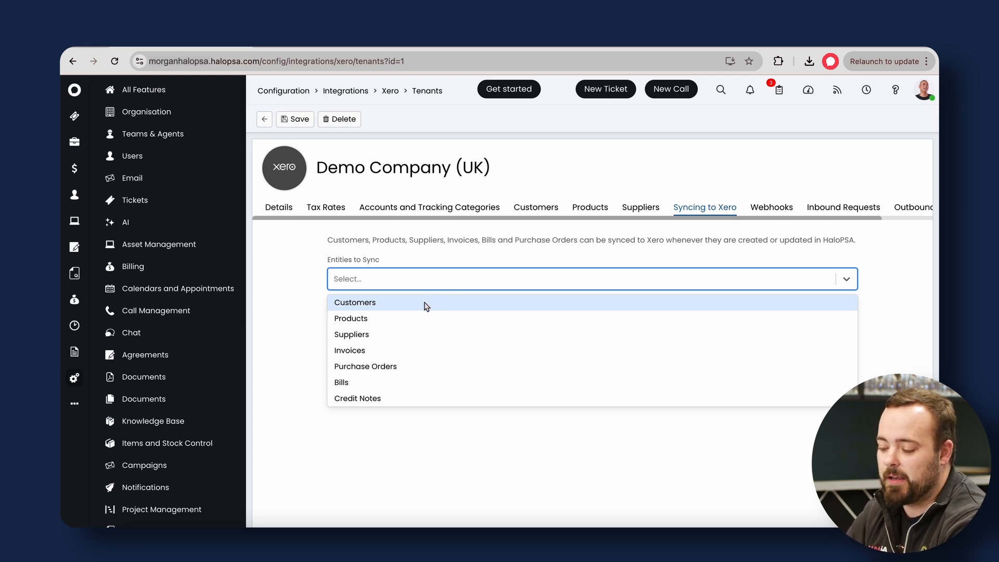
left_click(426, 305)
left_click(425, 308)
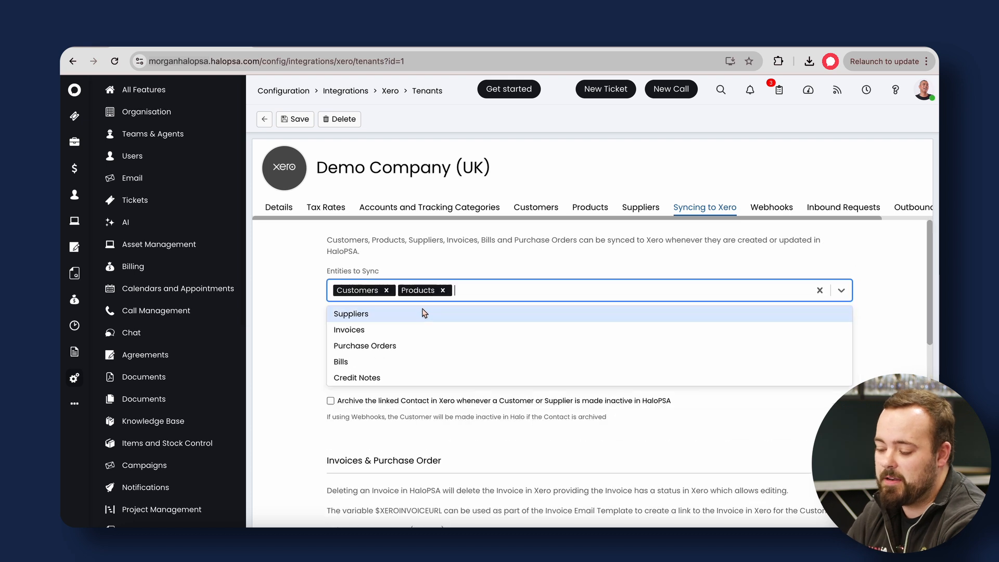
left_click(401, 331)
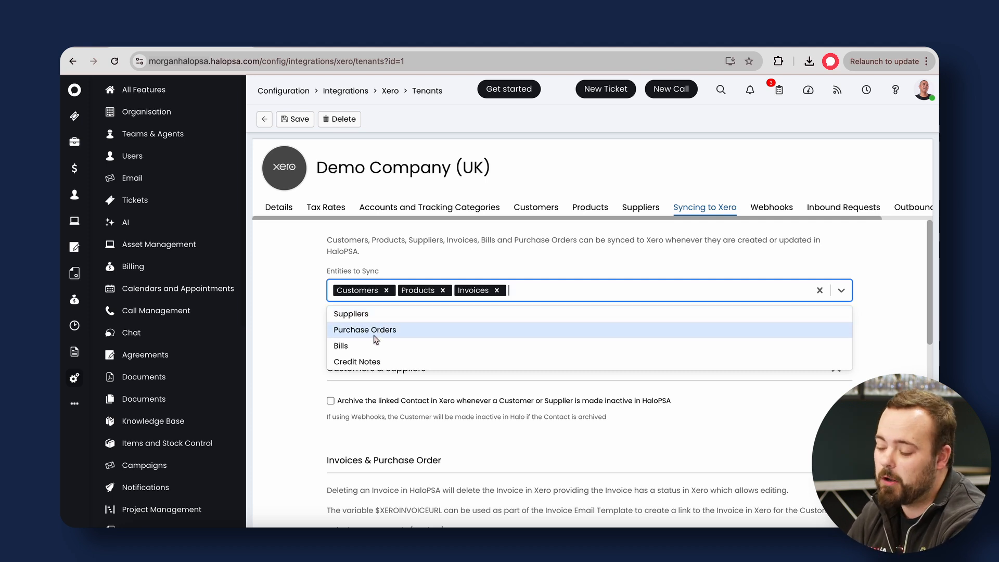
left_click(316, 314)
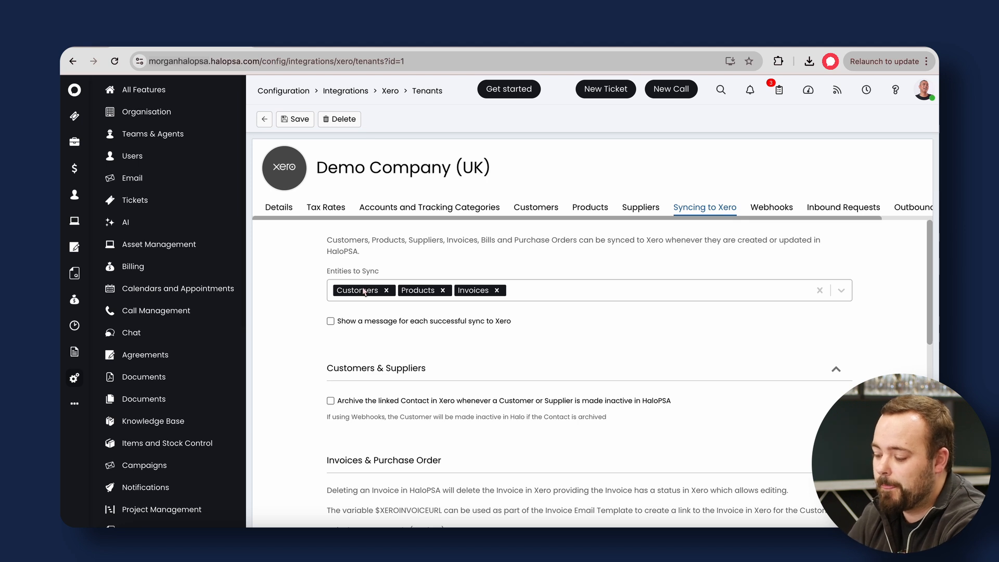
left_click(388, 324)
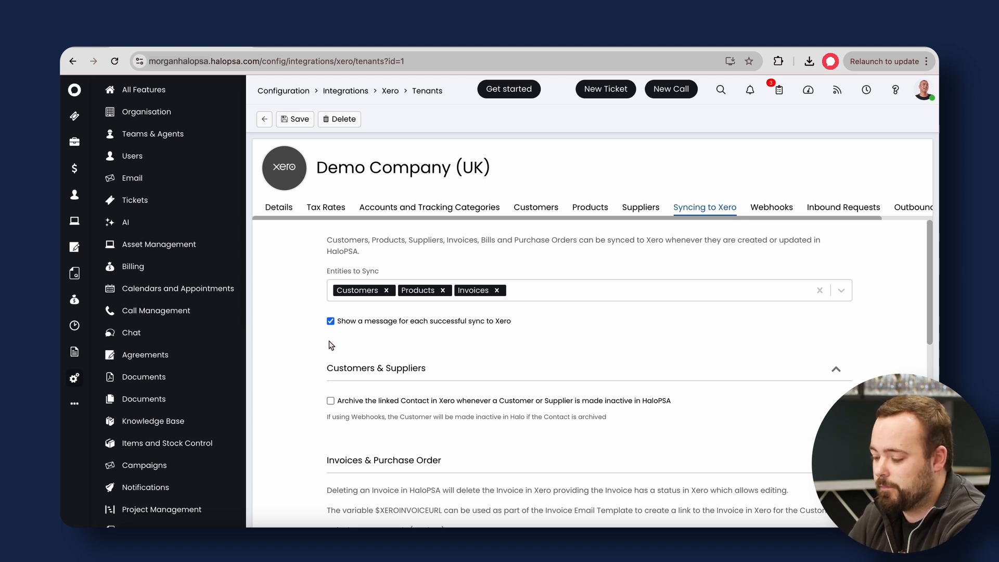
- Examine the contact archiving option and the Invoices & Purchase Order settings, including the default Xero item codes and rounding adjustment account code
scroll(307, 342, "down", 1)
scroll(307, 341, "down", 1)
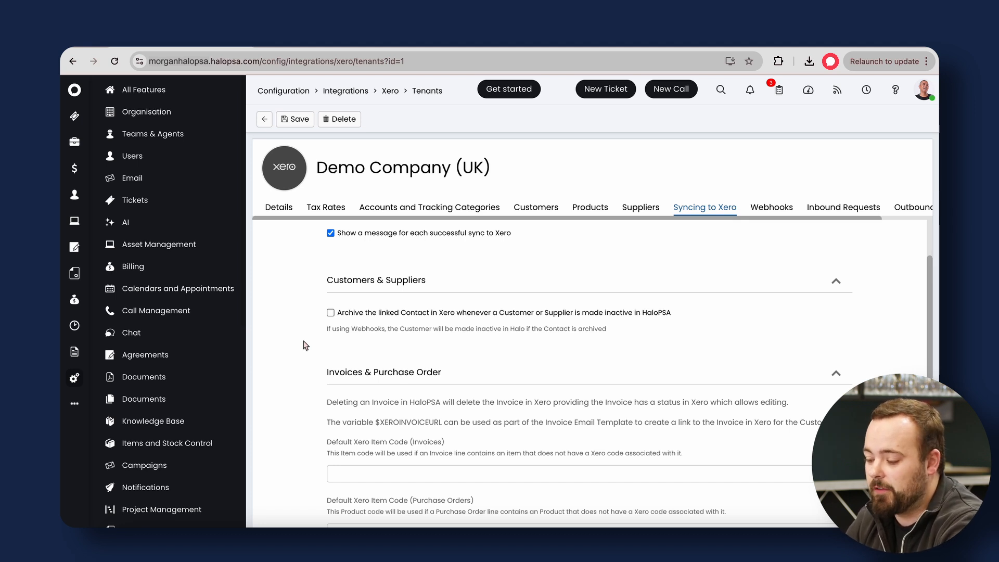
left_click(331, 313)
left_click(331, 314)
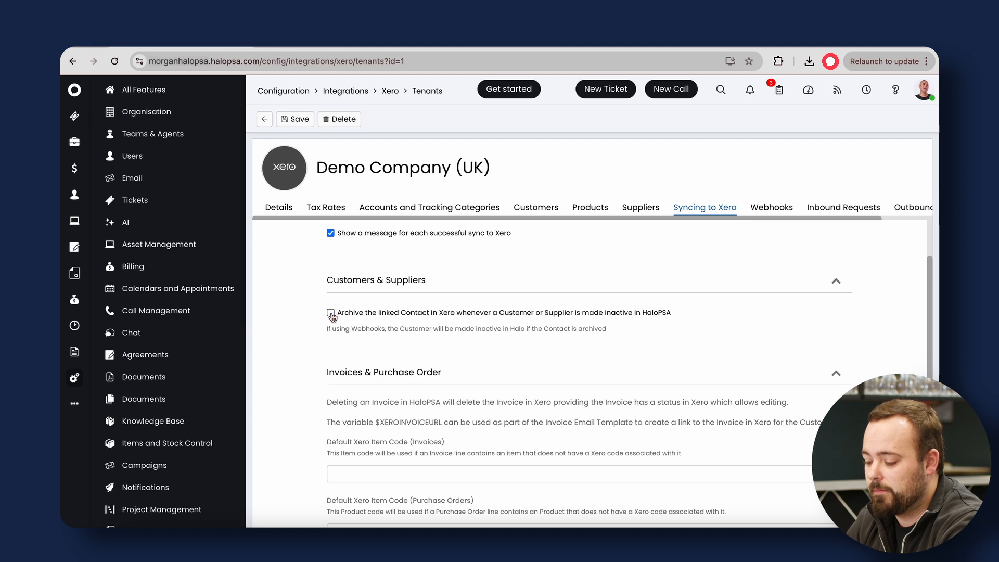
scroll(331, 323, "down", 1)
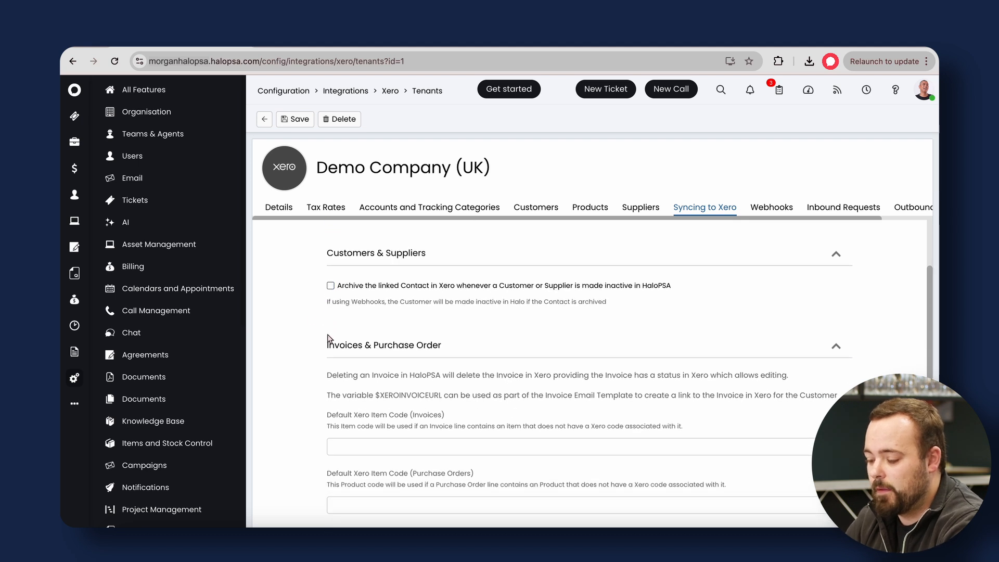
scroll(329, 339, "down", 3)
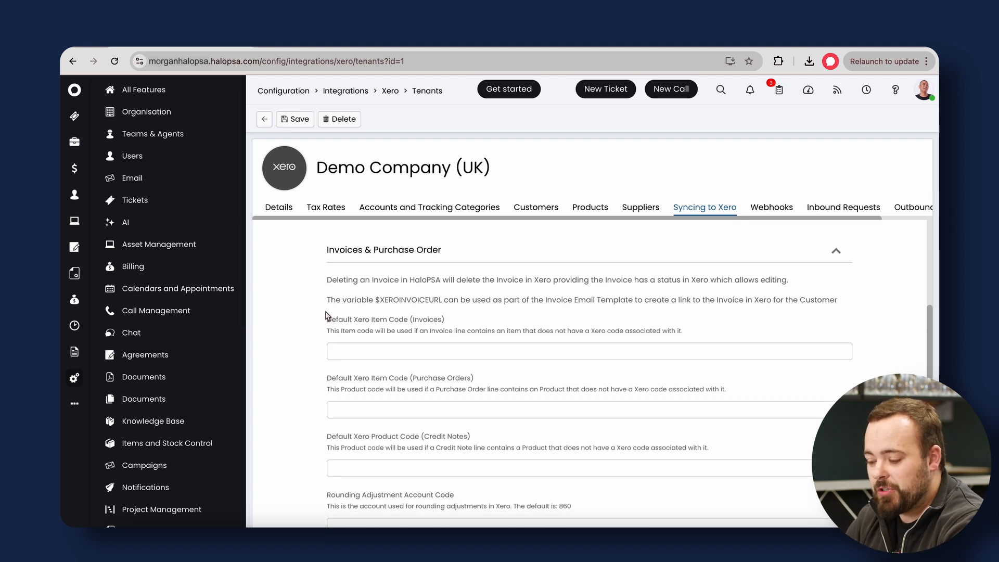
scroll(321, 299, "down", 1)
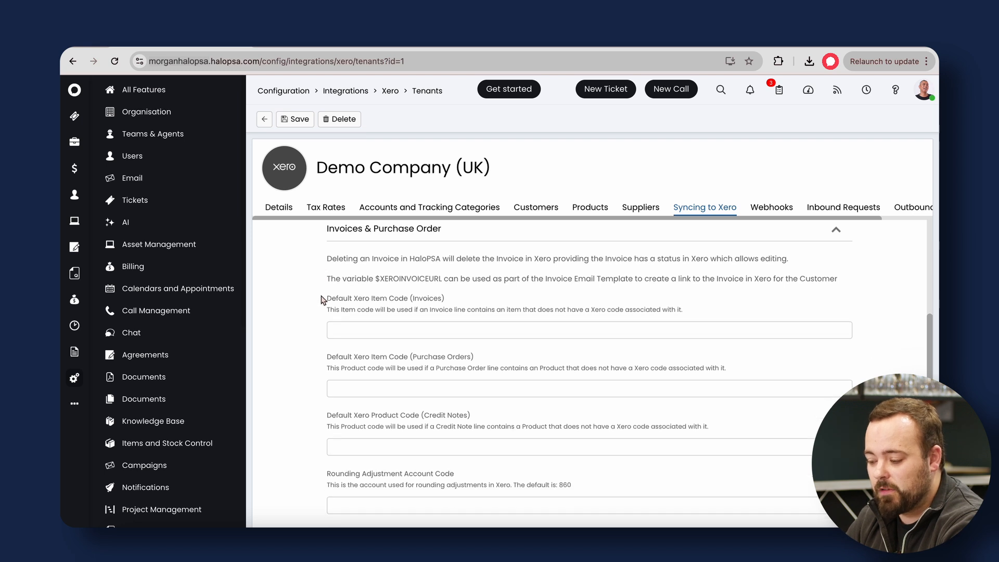
scroll(321, 299, "down", 2)
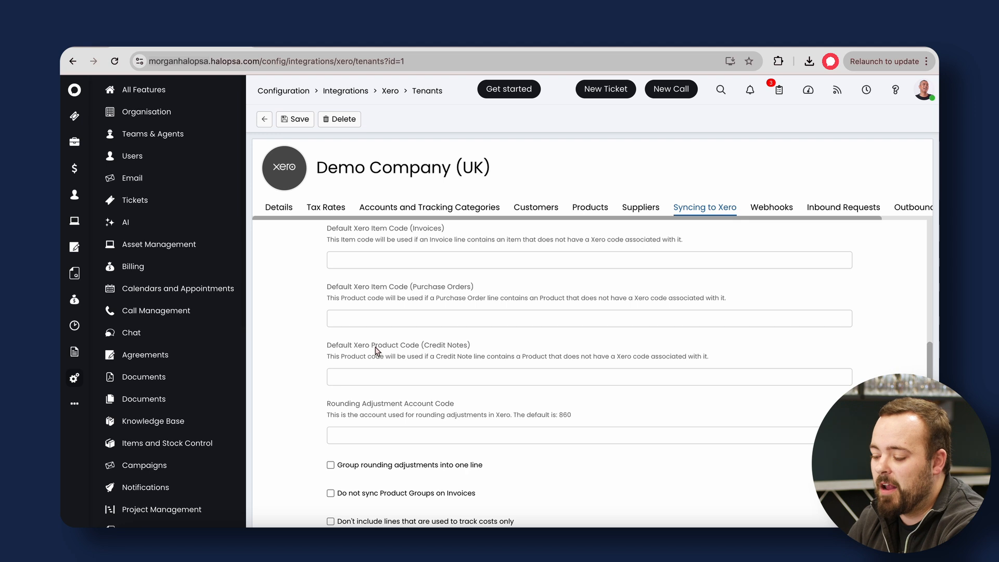
scroll(376, 348, "up", 3)
scroll(376, 349, "down", 3)
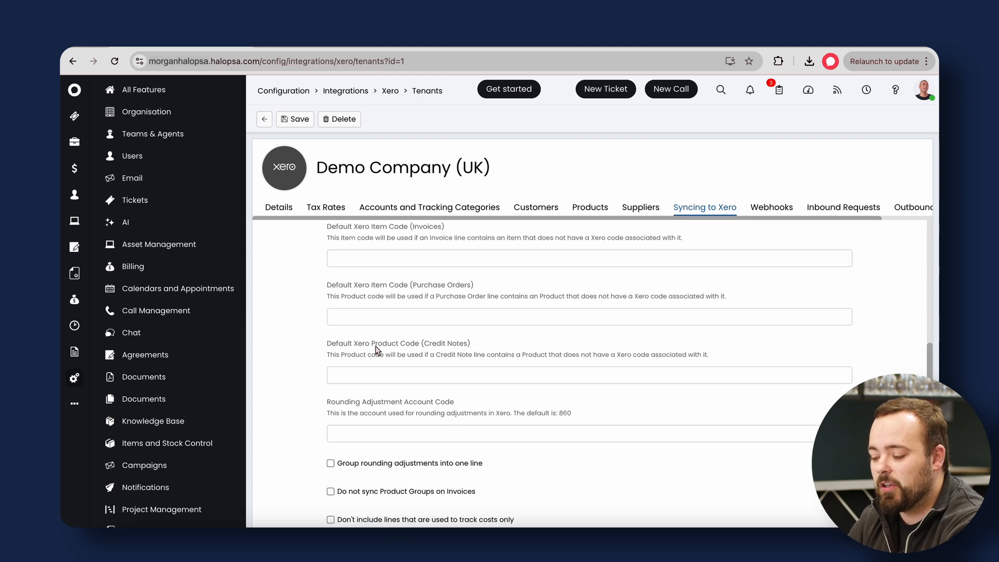
scroll(378, 351, "up", 1)
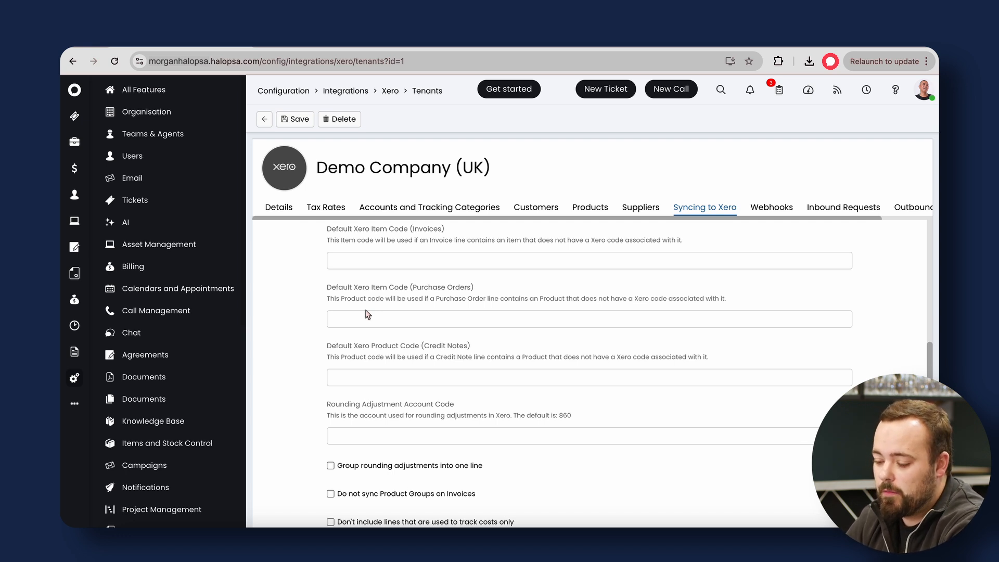
- Open the products list and check the contents of the Xero Products group
left_click(74, 403)
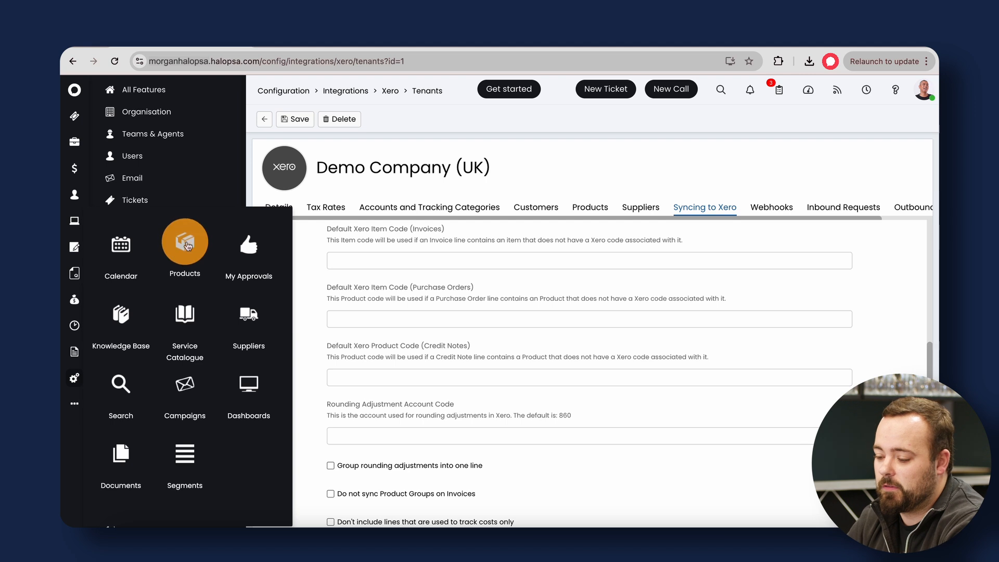
left_click(186, 243)
left_click(179, 189)
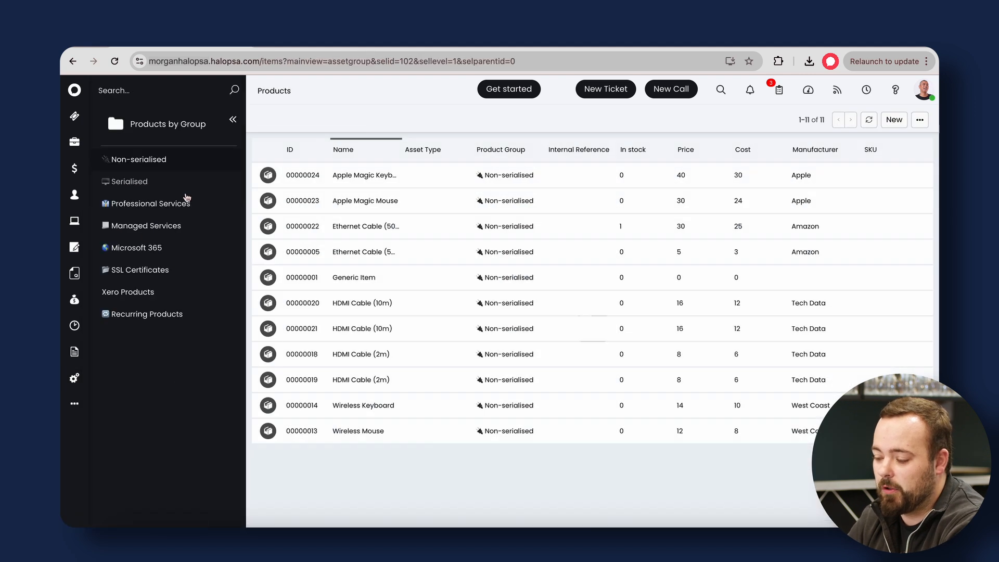
left_click(129, 292)
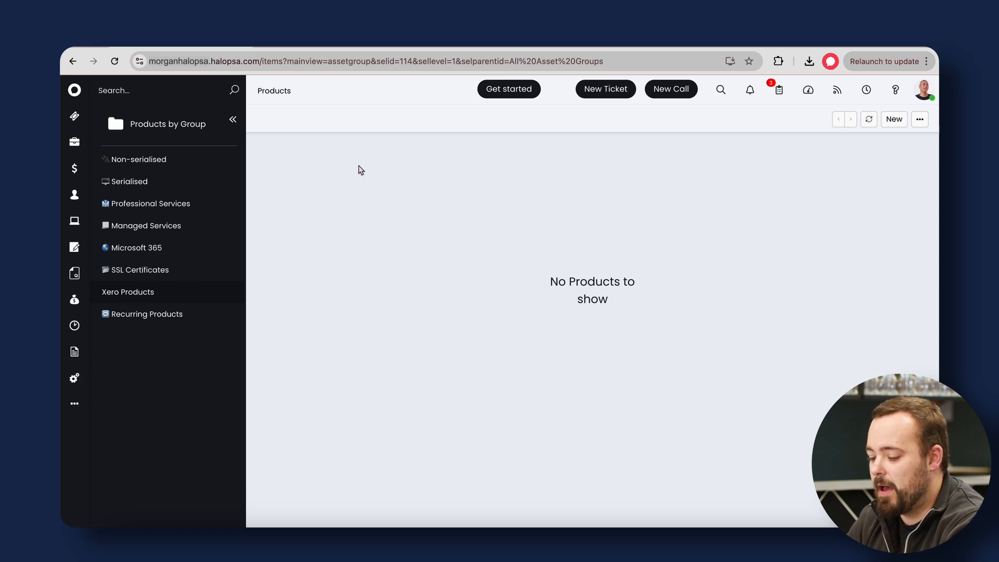
- Return to the integrations configuration, search for "xero" and open the Demo Company (UK) tenant's product import settings
left_click(74, 381)
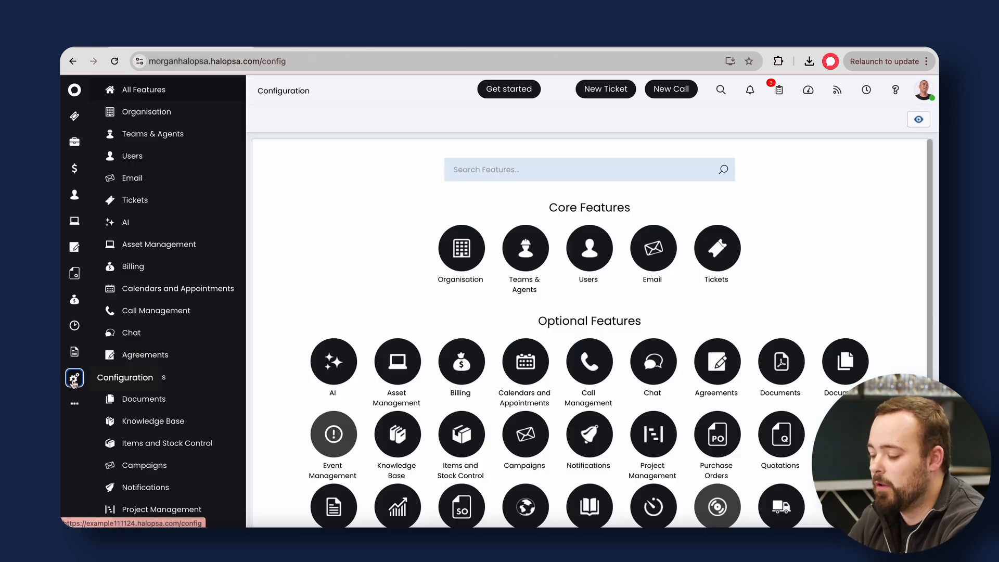
scroll(471, 301, "down", 5)
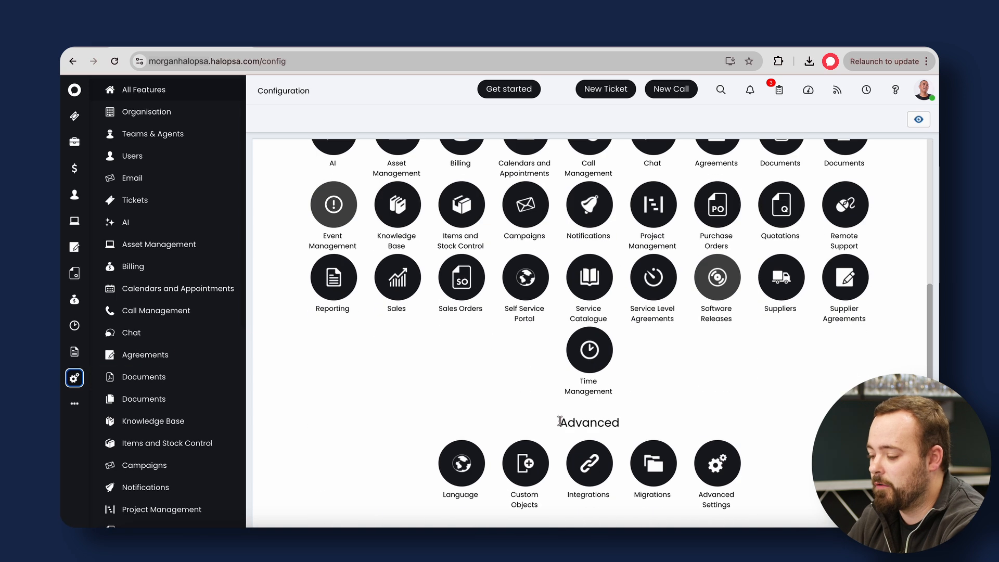
left_click(589, 463)
left_click(584, 177)
type("xero")
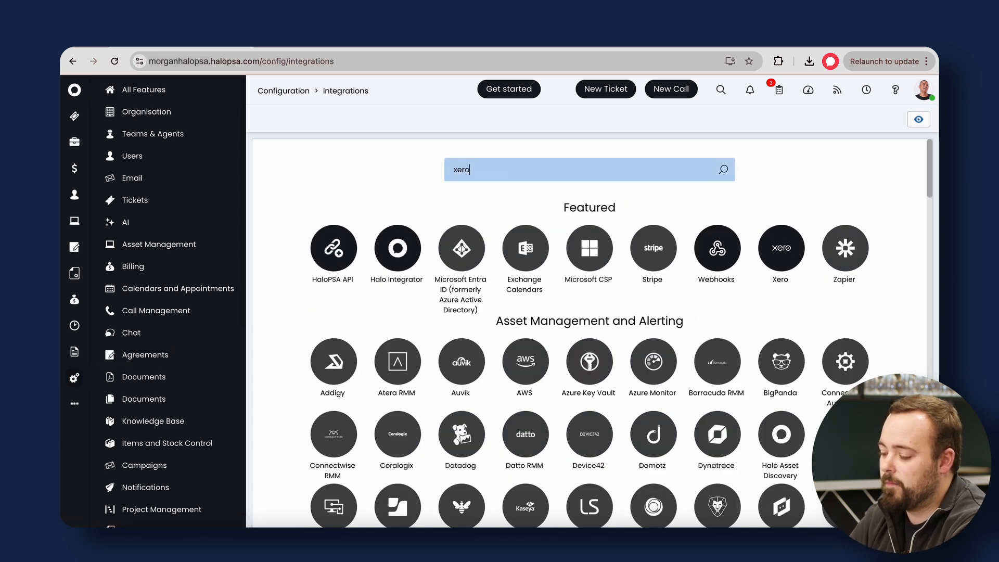
left_click(588, 243)
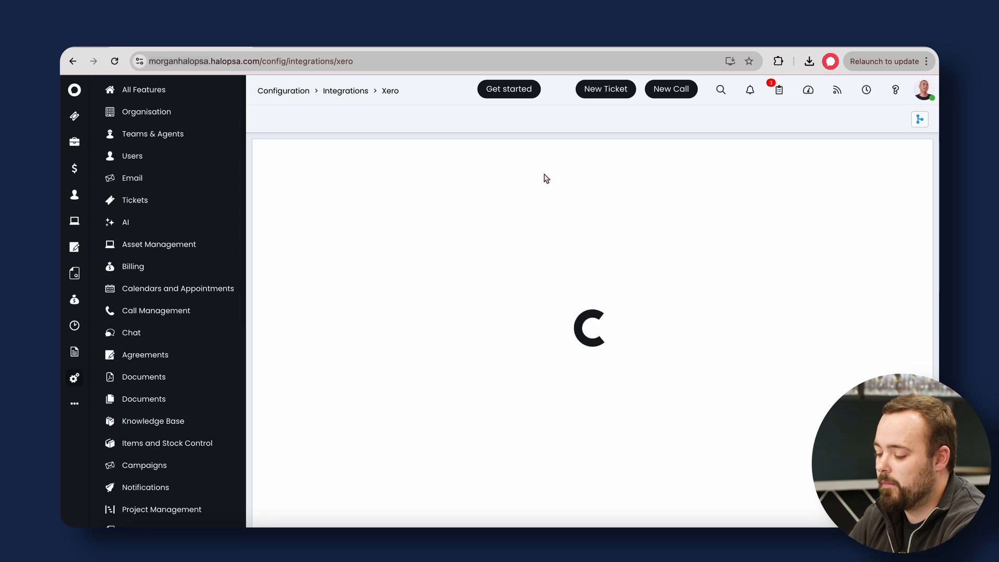
left_click(368, 252)
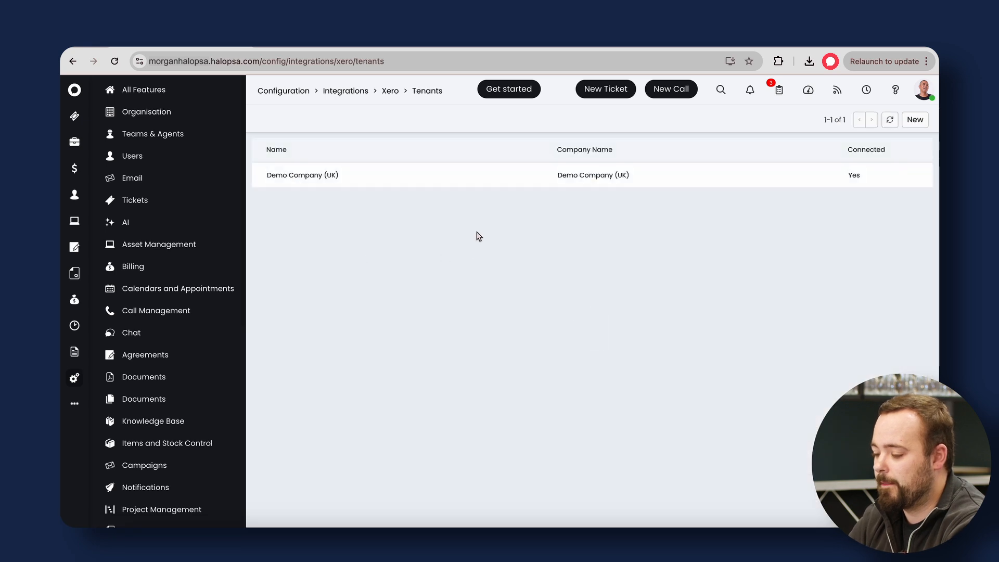
left_click(456, 180)
left_click(602, 208)
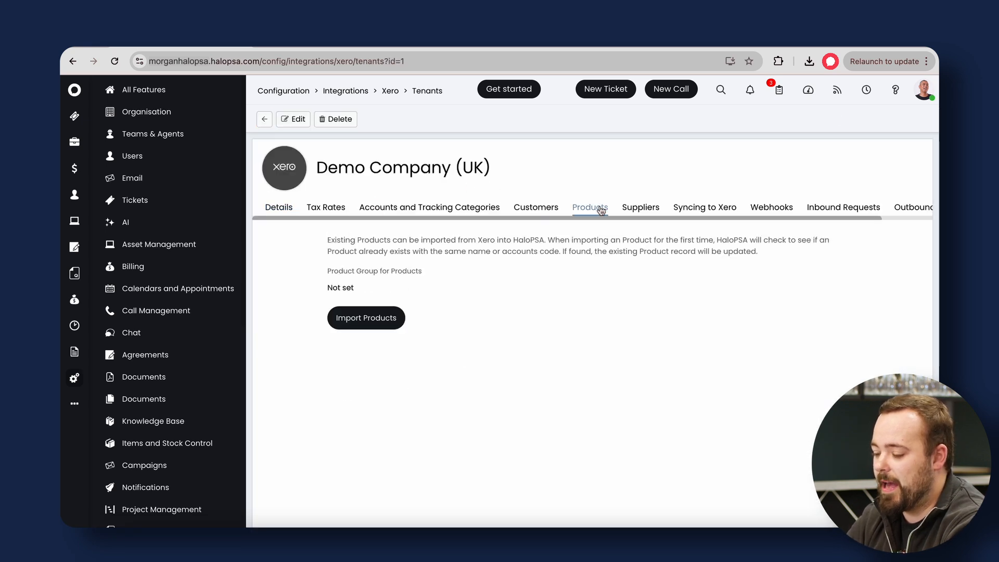
- Set the tenant's Product Group for Products to Xero Products and save the change
left_click(295, 119)
left_click(341, 290)
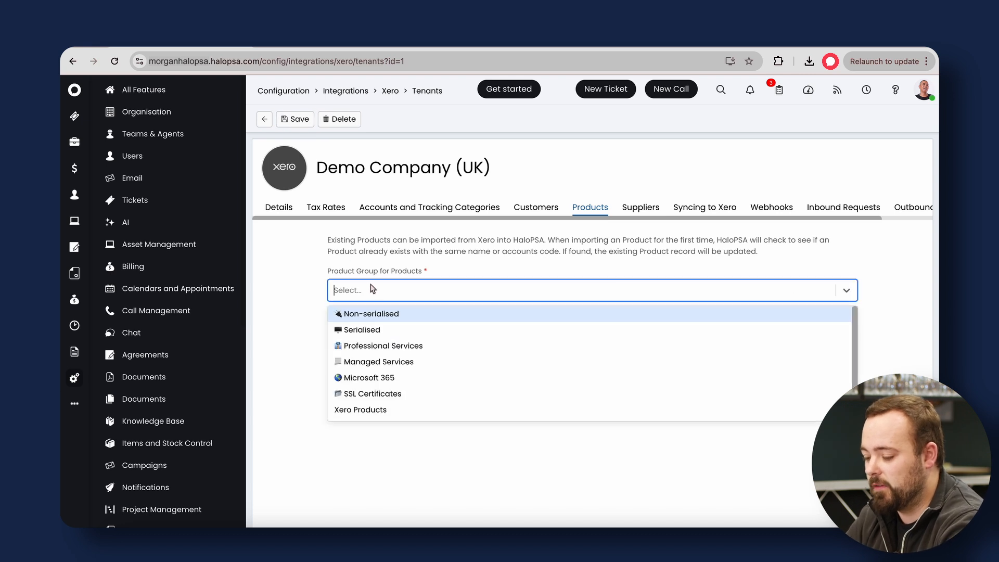
type("xero")
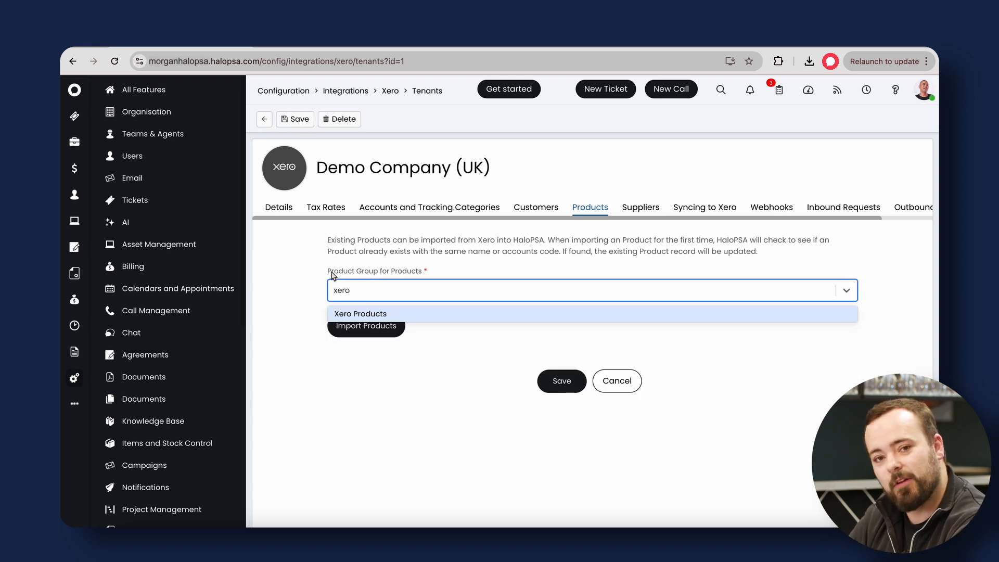
left_click(386, 314)
left_click(312, 272)
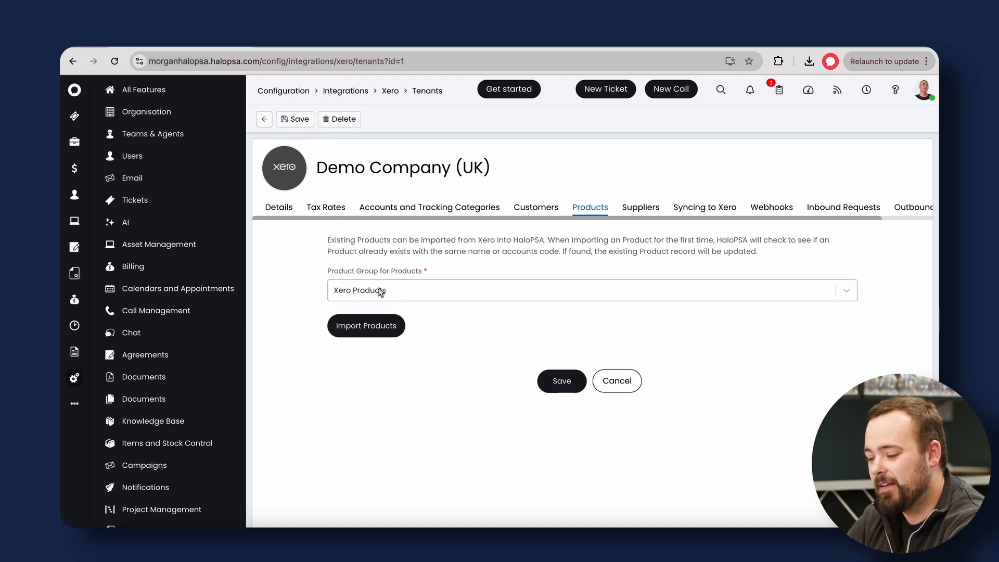
left_click(286, 119)
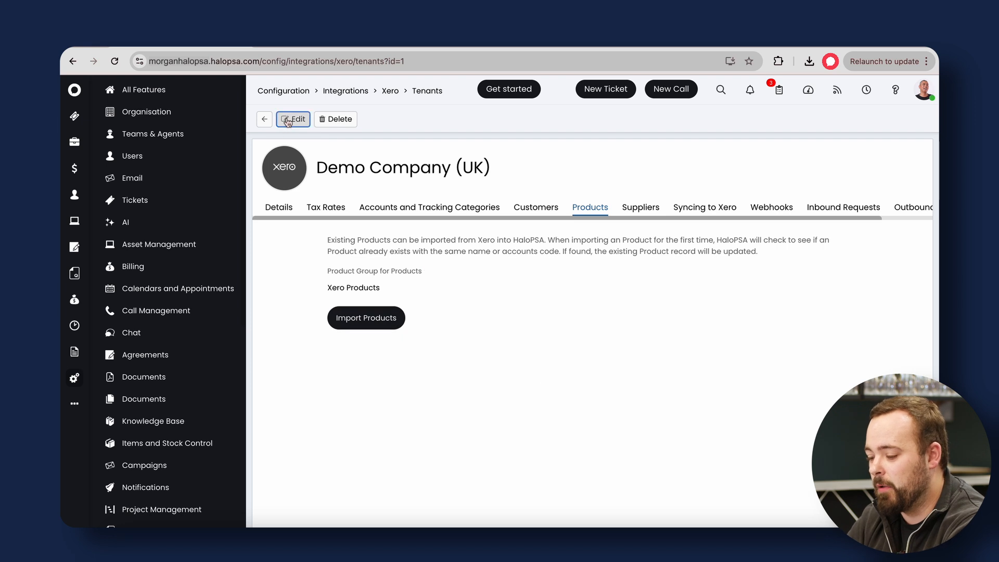
- Import all listed products from Xero into HaloPSA and close the import window
left_click(361, 323)
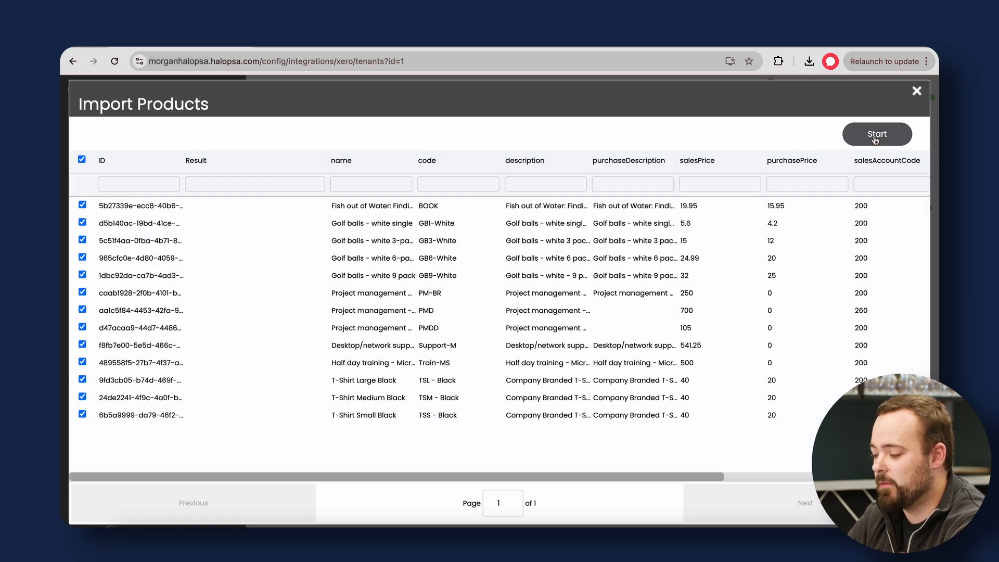
left_click(875, 137)
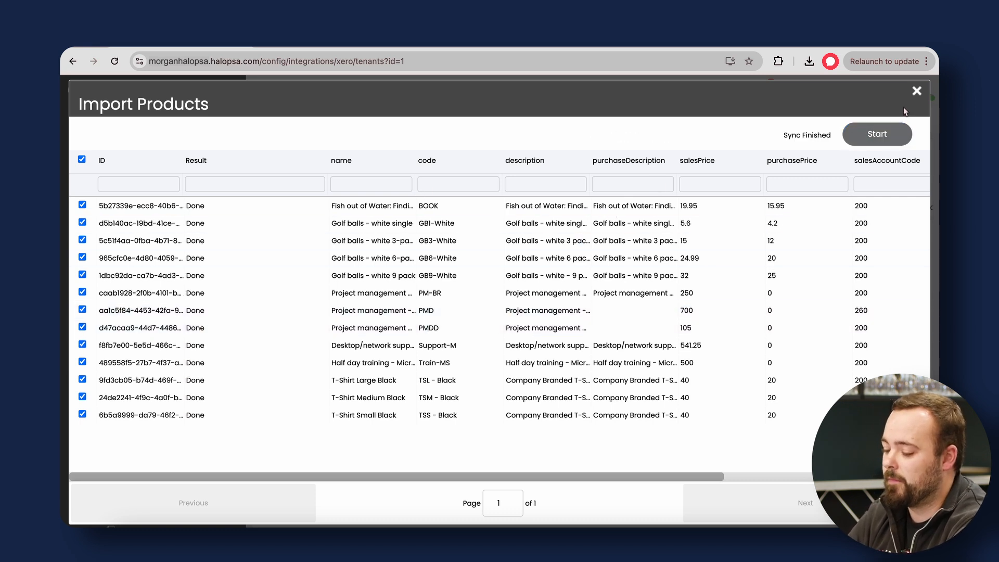
left_click(916, 93)
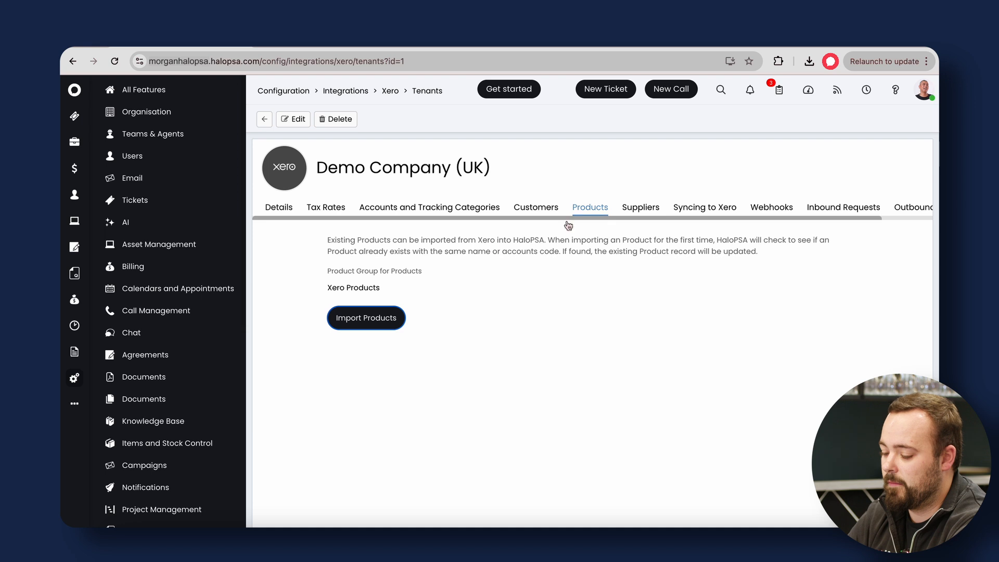
- Open the products list by group and check the imported items in the Xero Products group
left_click(74, 405)
left_click(184, 240)
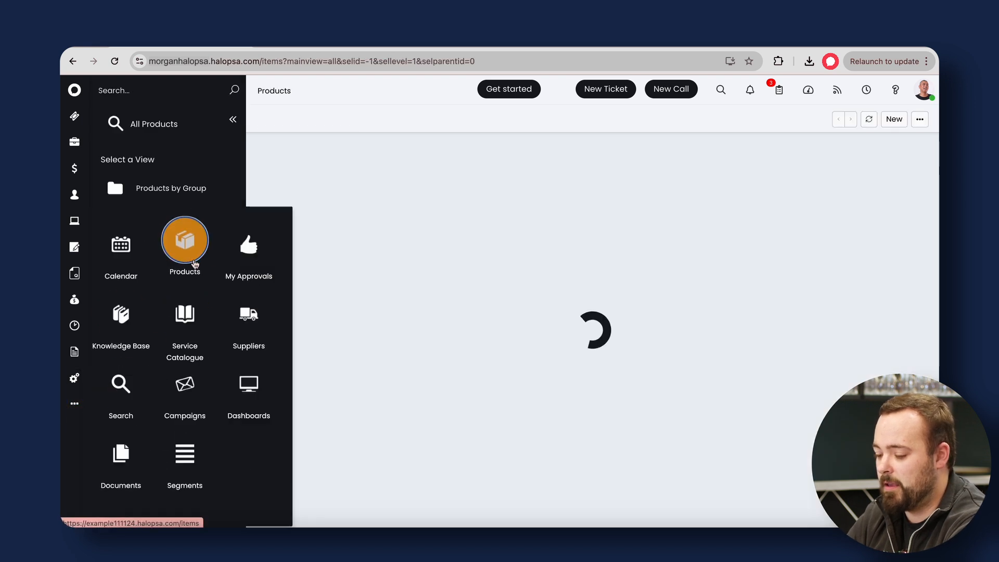
left_click(177, 188)
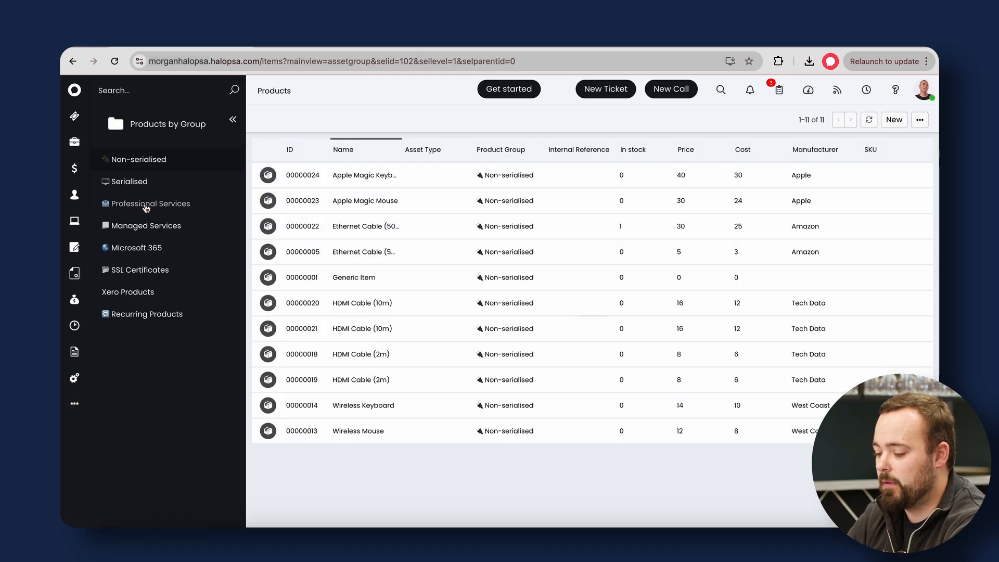
left_click(129, 294)
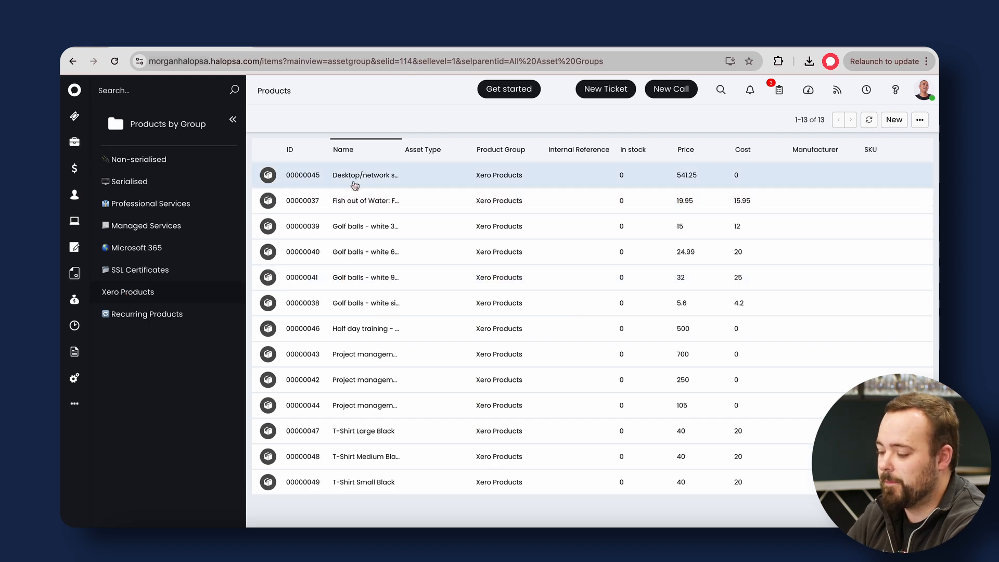
- Open the "Desktop/network support via email & phone" product and examine its billing settings, including Xero accounts, Xero Product ID and tax codes
left_click(357, 183)
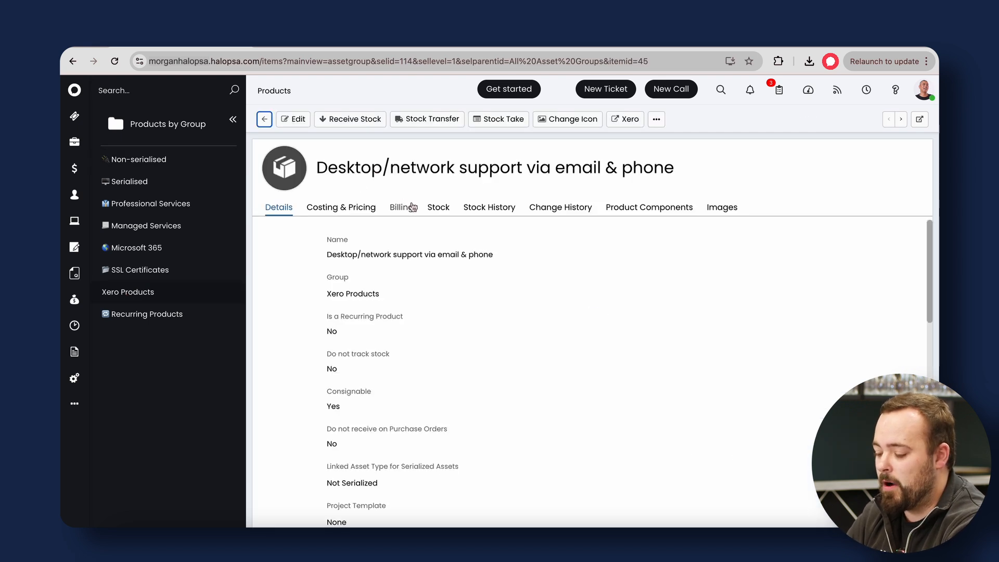
left_click(402, 207)
scroll(437, 341, "down", 1)
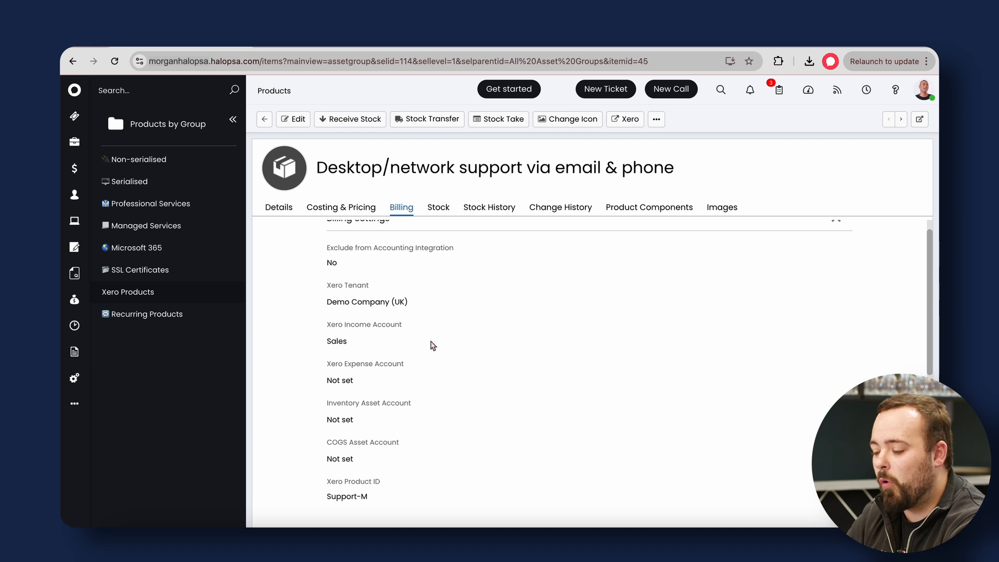
scroll(432, 341, "down", 2)
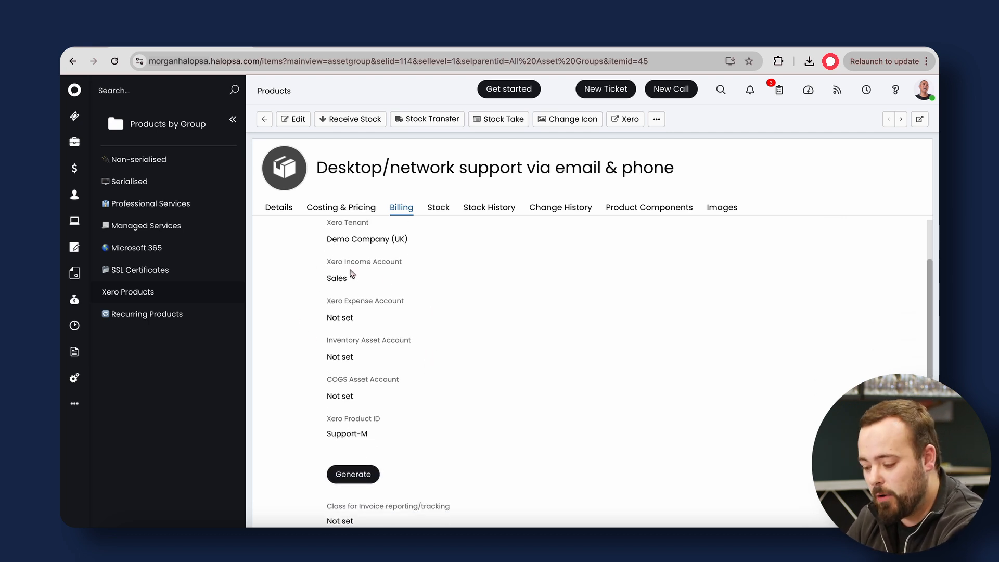
scroll(362, 336, "down", 5)
scroll(385, 333, "down", 1)
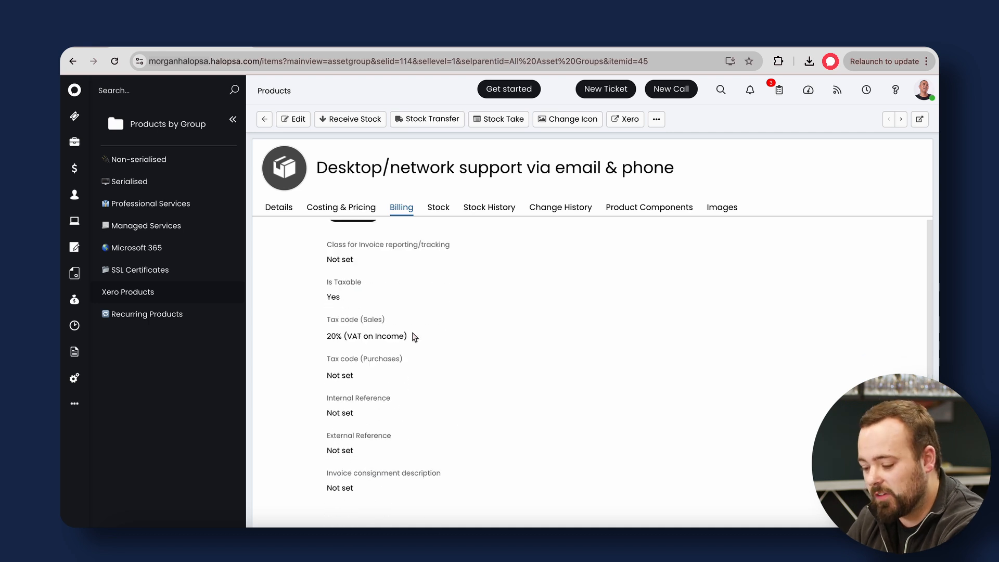
scroll(413, 335, "up", 8)
scroll(432, 364, "down", 1)
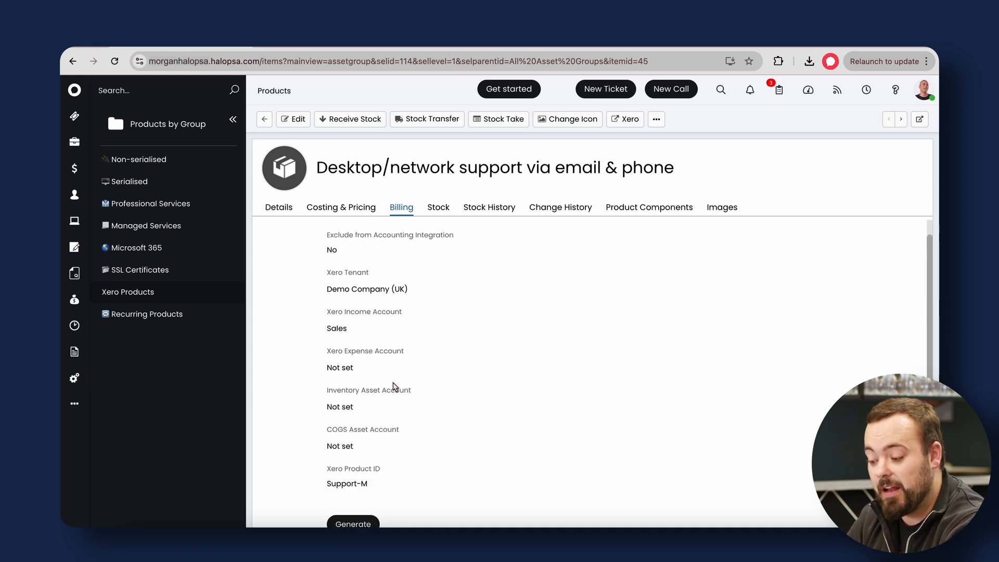
left_click_drag(329, 460, 401, 459)
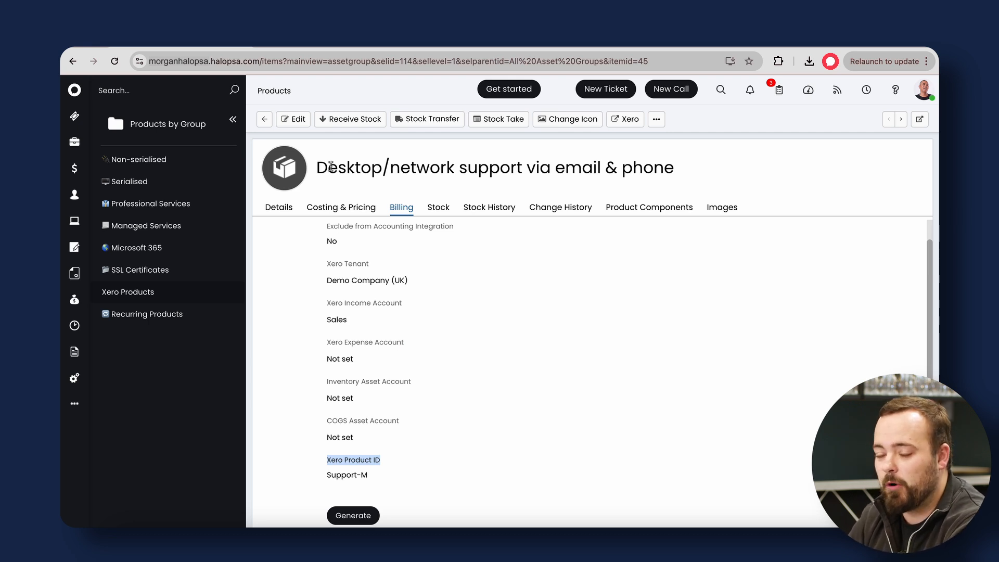
left_click_drag(329, 165, 665, 165)
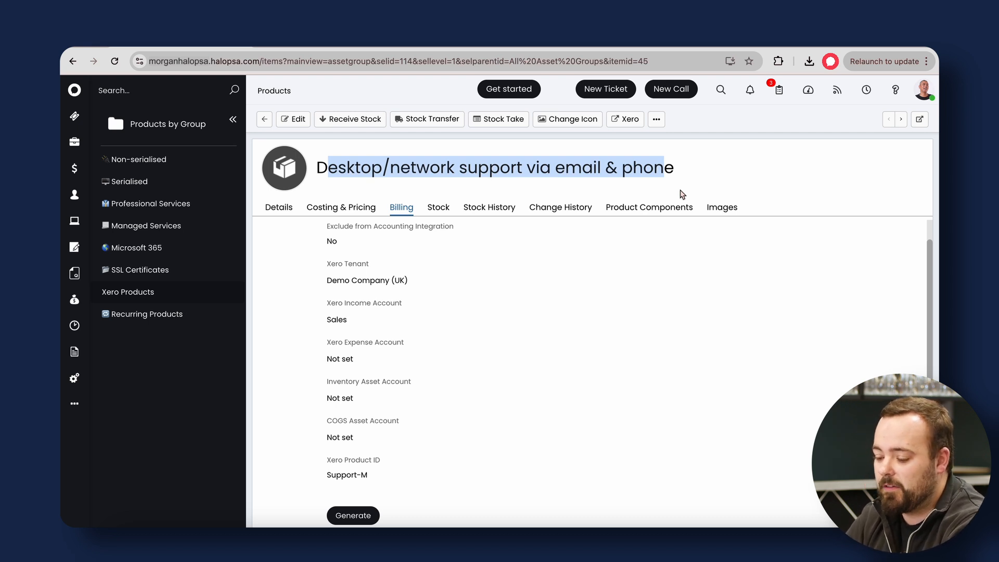
- Return to the integrations configuration, search for "xero" and open the Demo Company (UK) tenant's Syncing to Xero settings
left_click(74, 378)
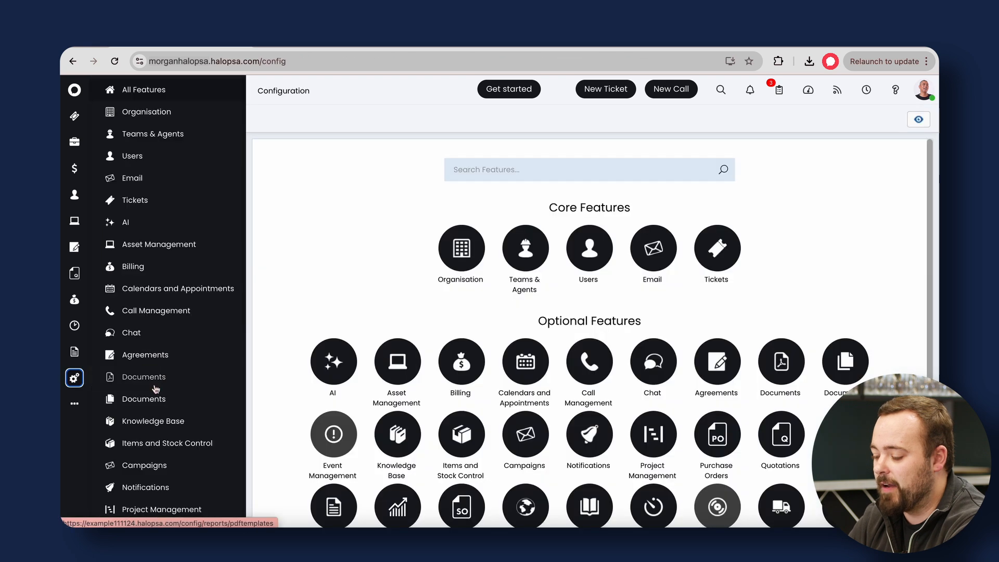
scroll(540, 345, "down", 5)
left_click(588, 460)
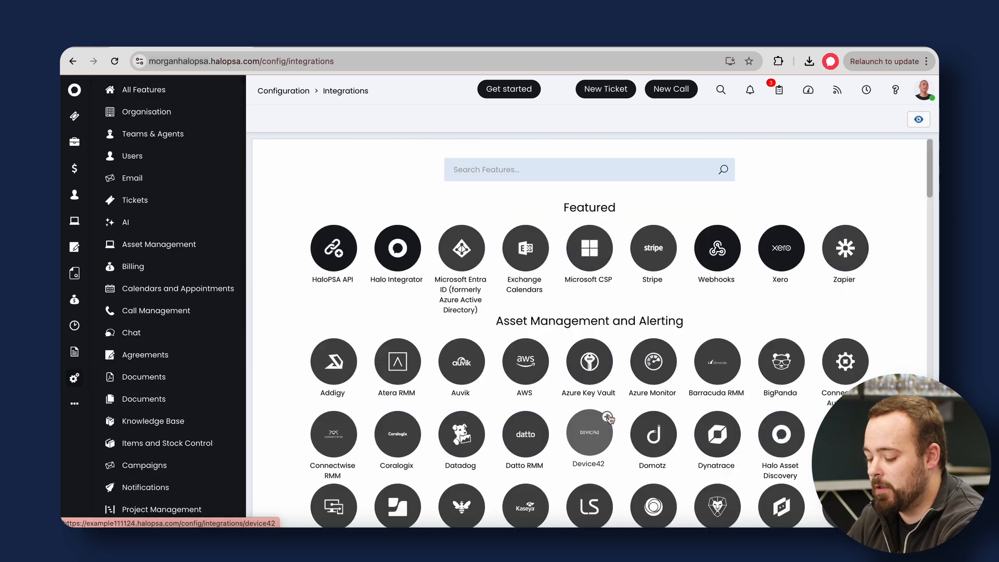
left_click(557, 167)
type("xero")
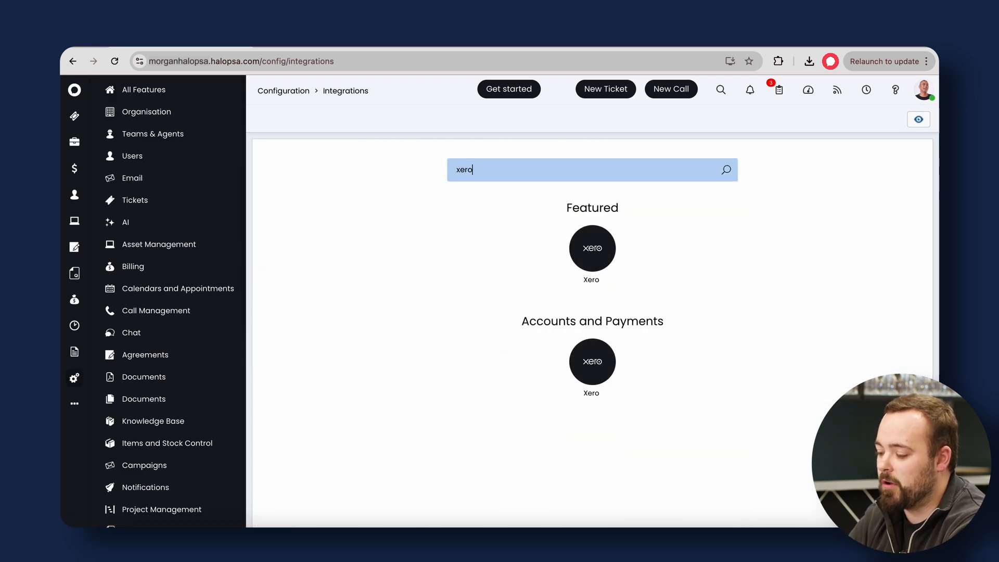
left_click(592, 260)
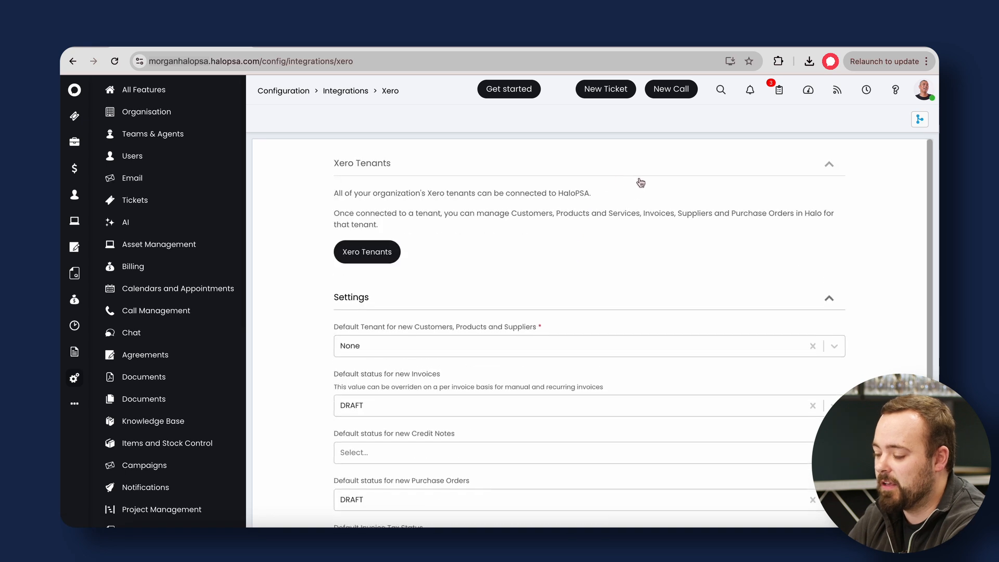
left_click(347, 250)
left_click(517, 182)
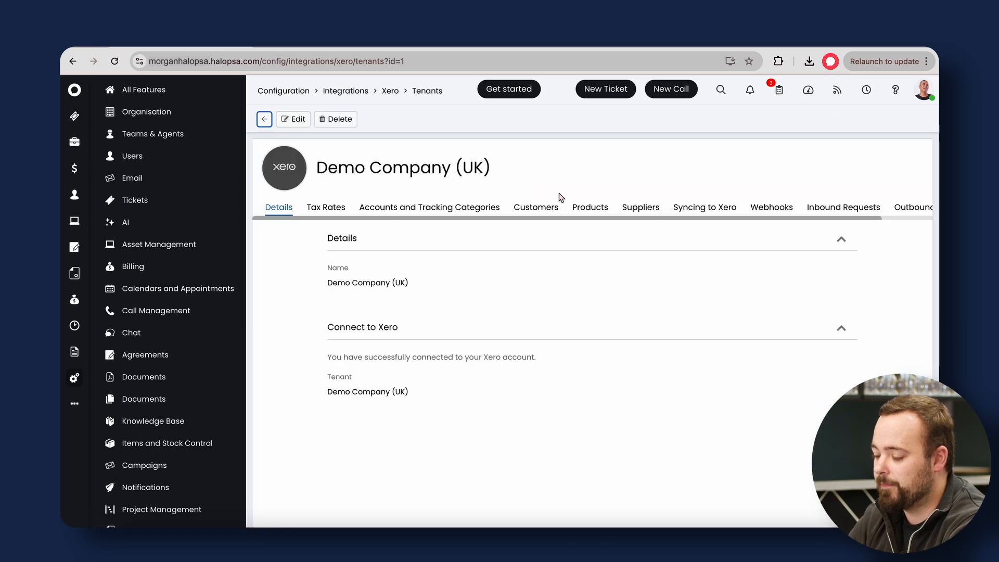
left_click(696, 206)
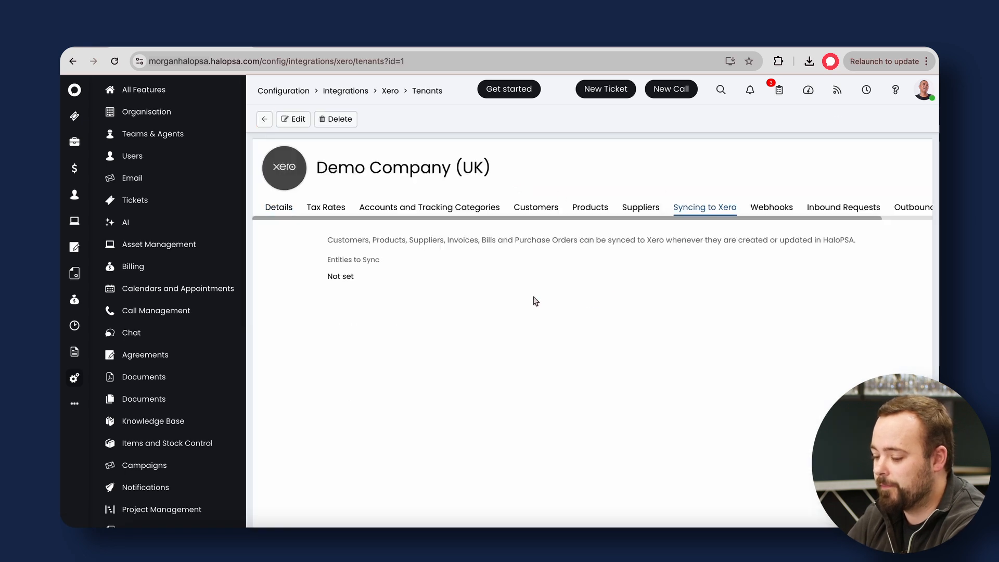
- Set the entities to sync to Customers, Products and Invoices and save the tenant
left_click(295, 120)
left_click(370, 286)
left_click(372, 287)
left_click(372, 289)
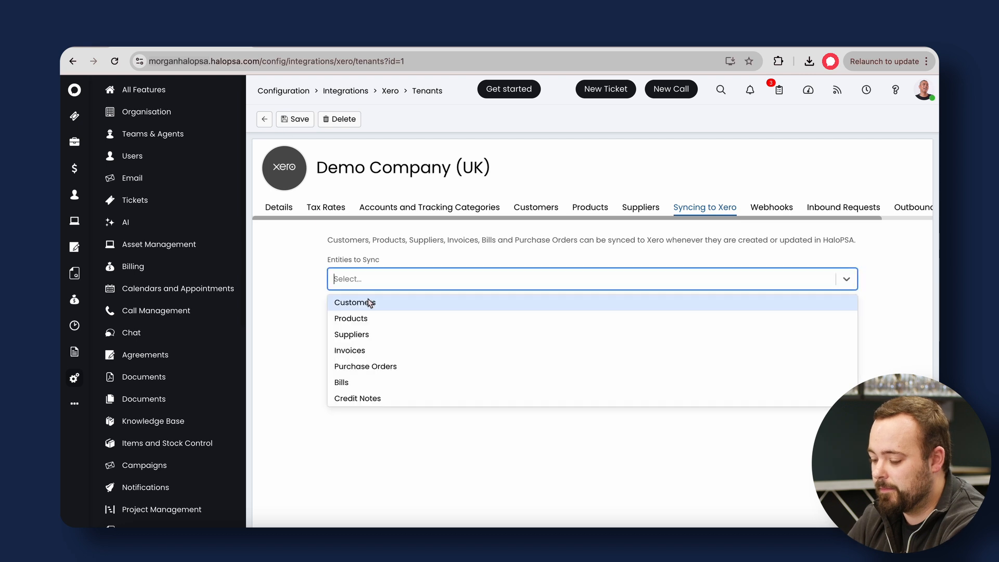
left_click(369, 303)
left_click(367, 313)
left_click(367, 329)
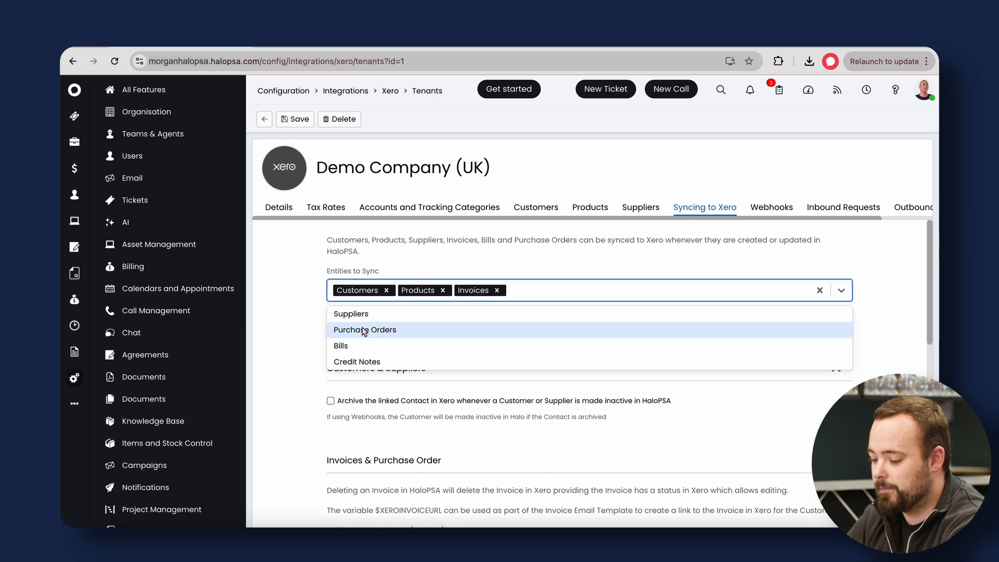
left_click(300, 120)
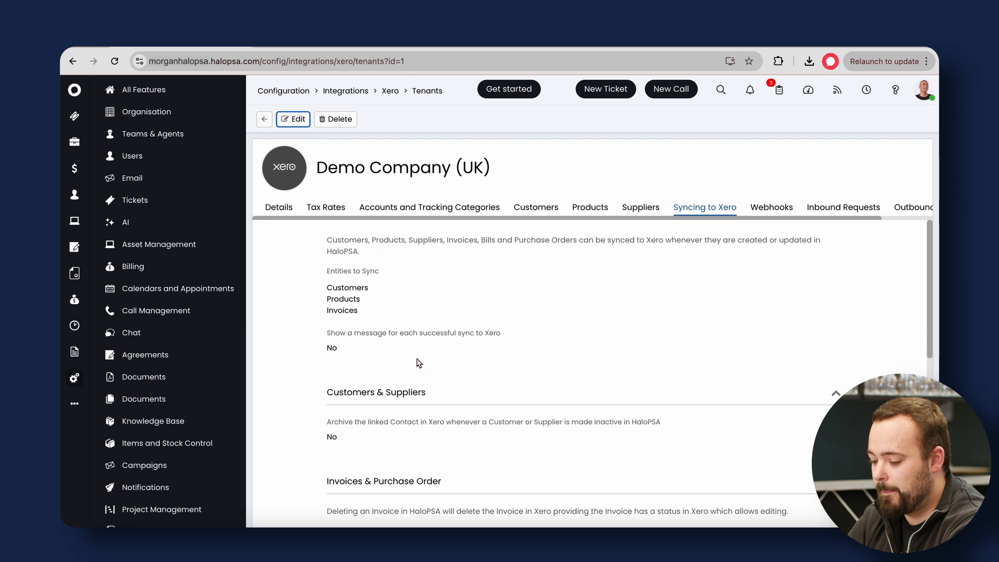
- Examine the default Xero item codes for invoices, purchase orders and credit notes in the Invoices & Purchase Order settings
scroll(419, 362, "down", 10)
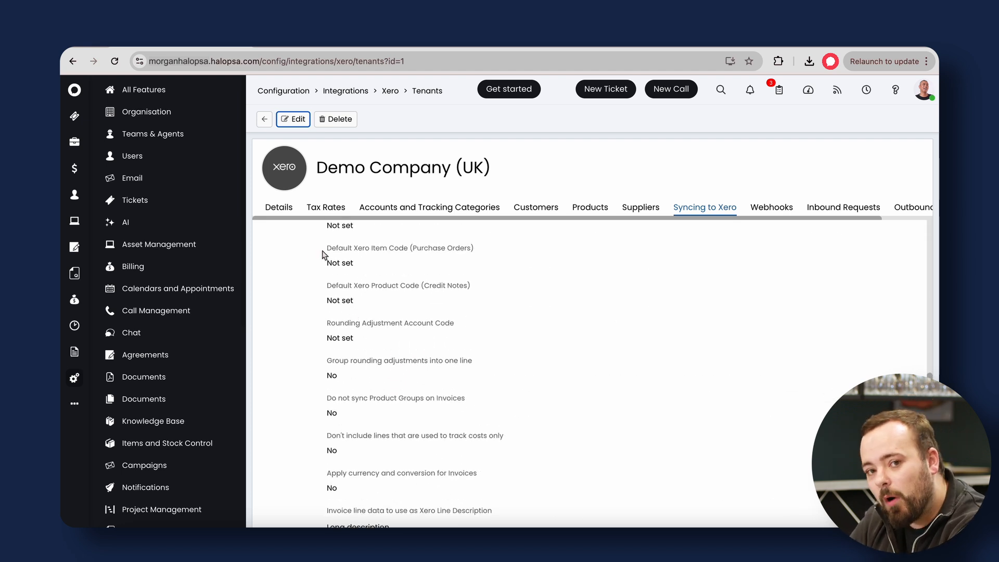
left_click_drag(323, 254, 446, 257)
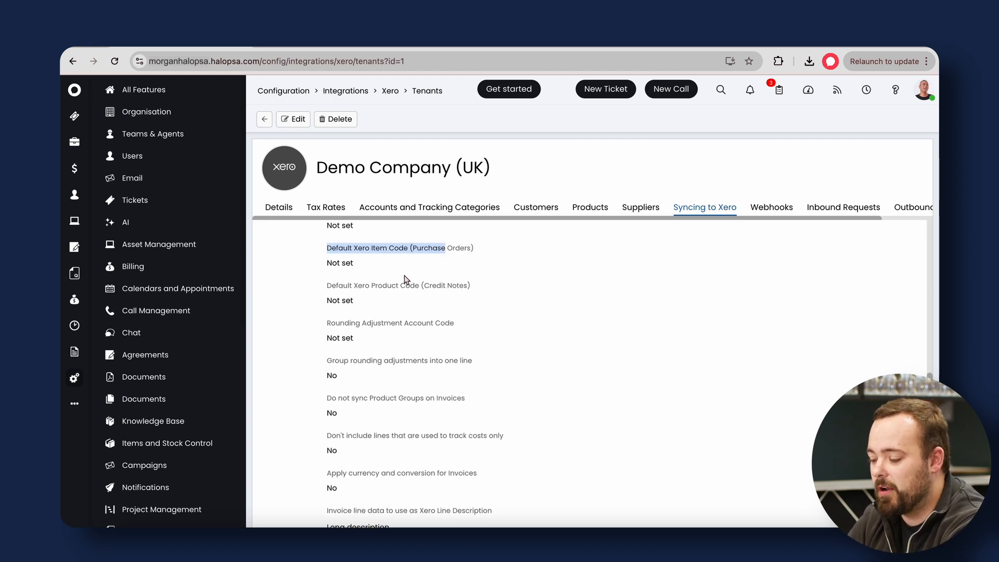
left_click_drag(372, 285, 460, 307)
scroll(406, 285, "down", 1)
scroll(409, 275, "up", 2)
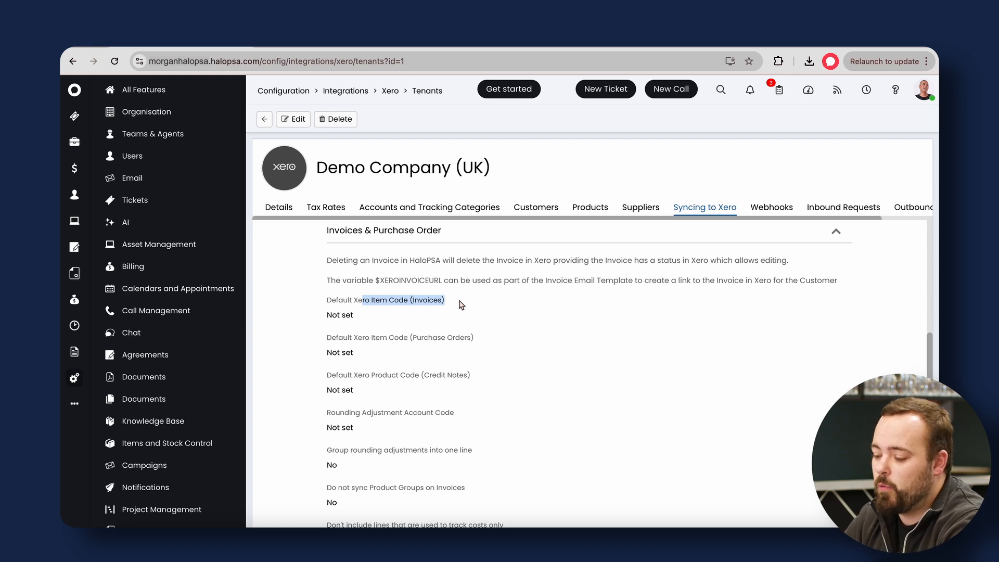
left_click(360, 313)
left_click_drag(330, 312, 360, 314)
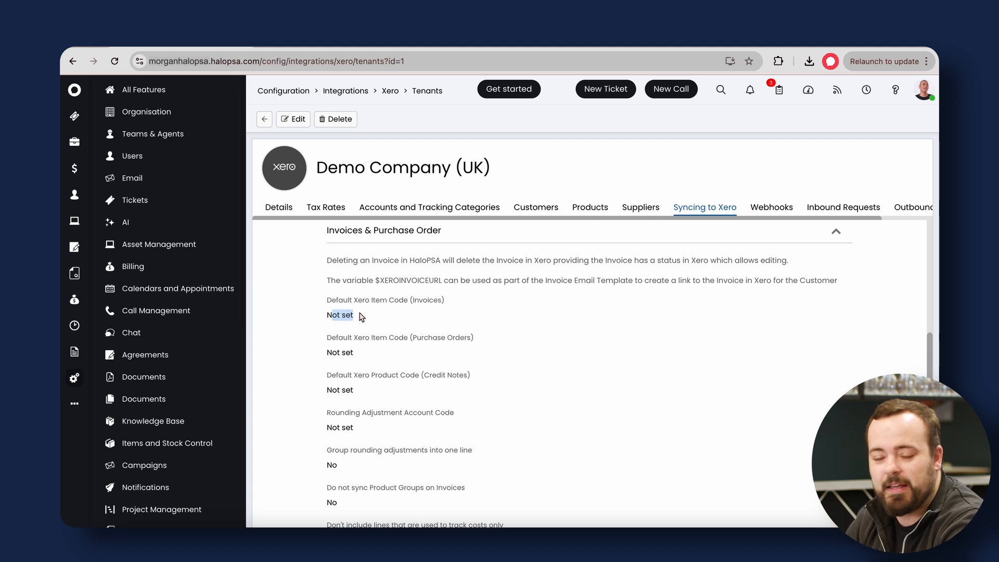
- Review the options for grouping rounding adjustments into one line and not syncing product groups on invoices
scroll(429, 369, "down", 1)
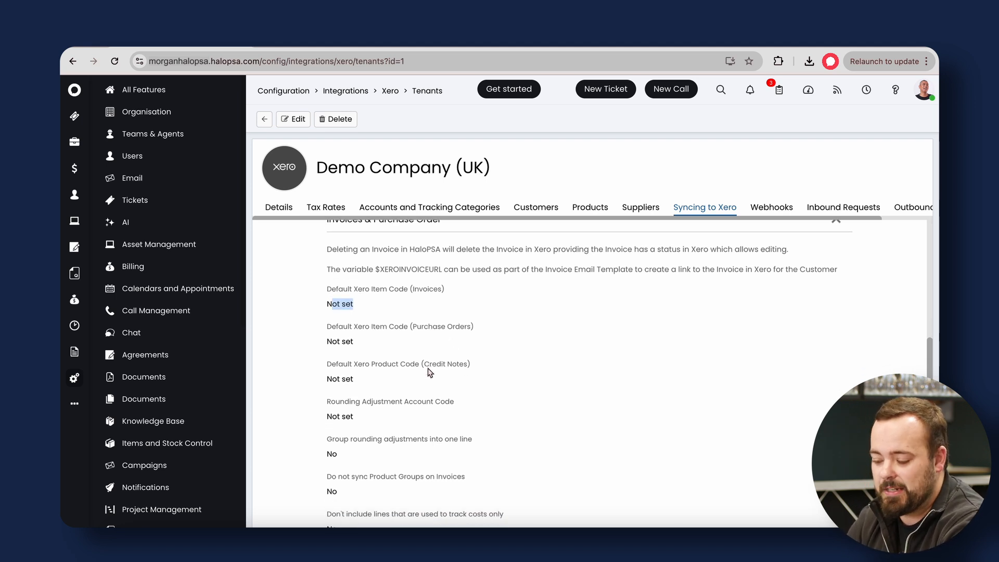
scroll(430, 371, "down", 3)
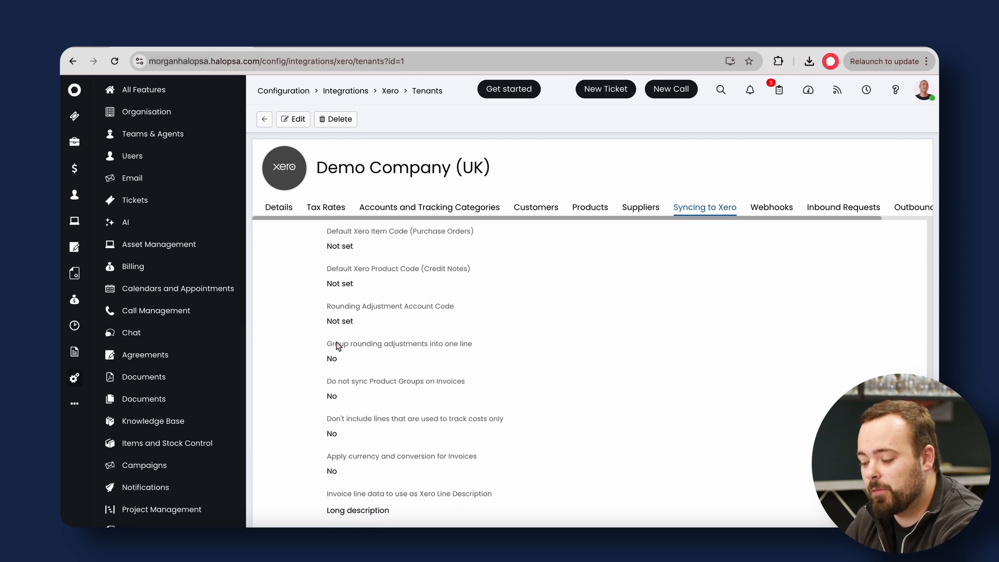
left_click_drag(343, 346, 452, 351)
left_click(425, 376)
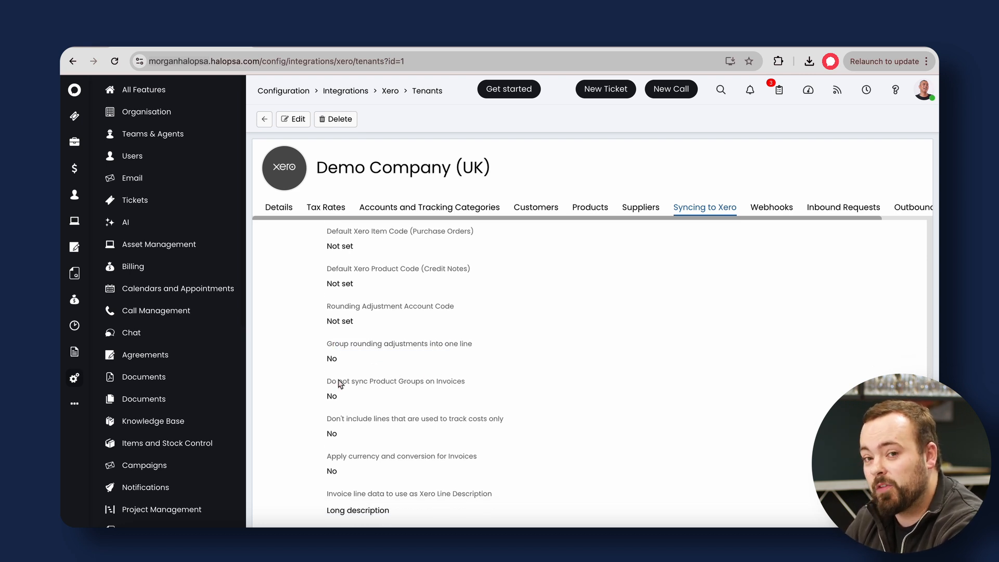
left_click_drag(340, 383, 445, 390)
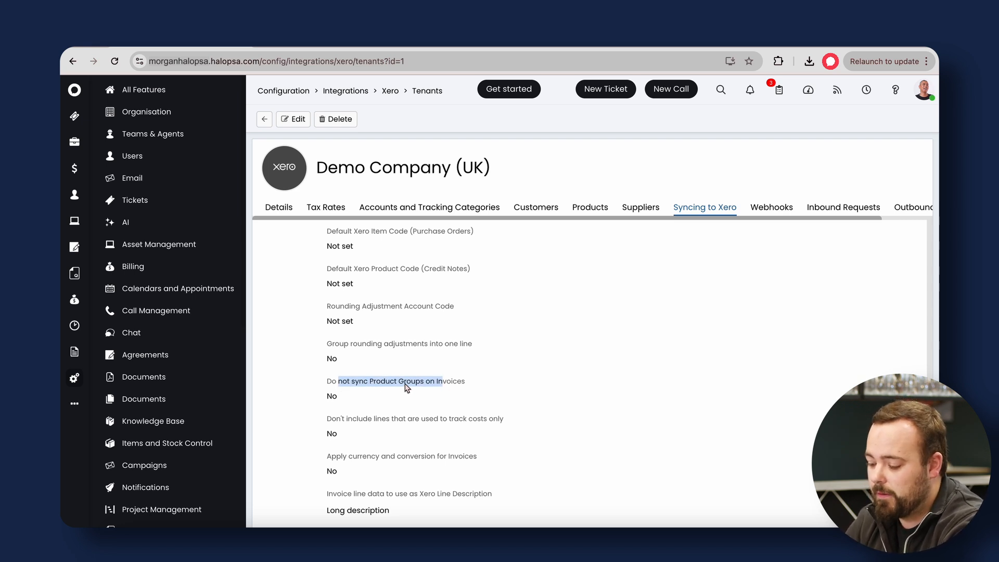
scroll(404, 386, "down", 1)
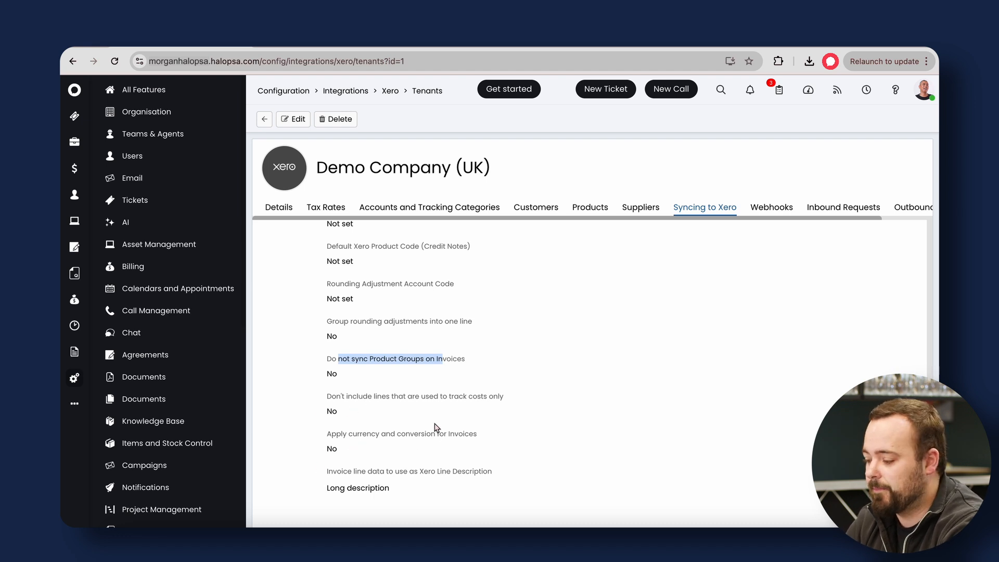
- Subscribe the Xero tenant to webhooks for Clients (Created), Clients (Updated) and Invoices (Updated), and save
left_click(778, 203)
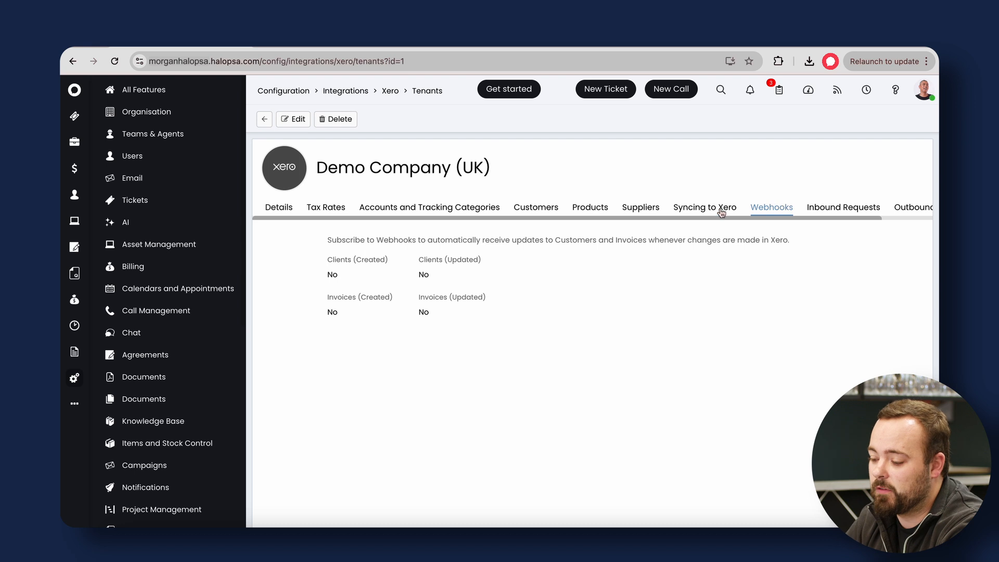
left_click(294, 119)
left_click(331, 263)
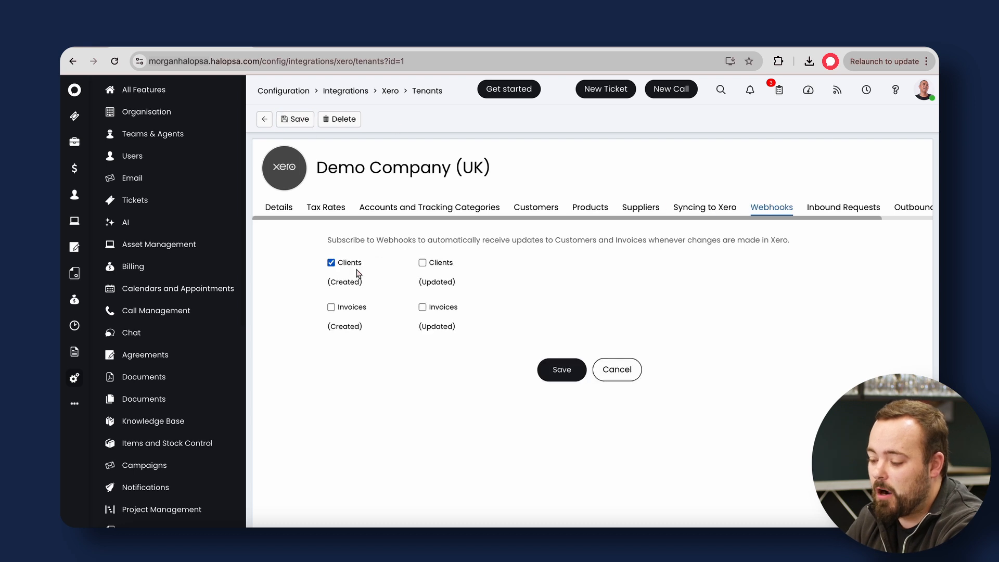
left_click(422, 262)
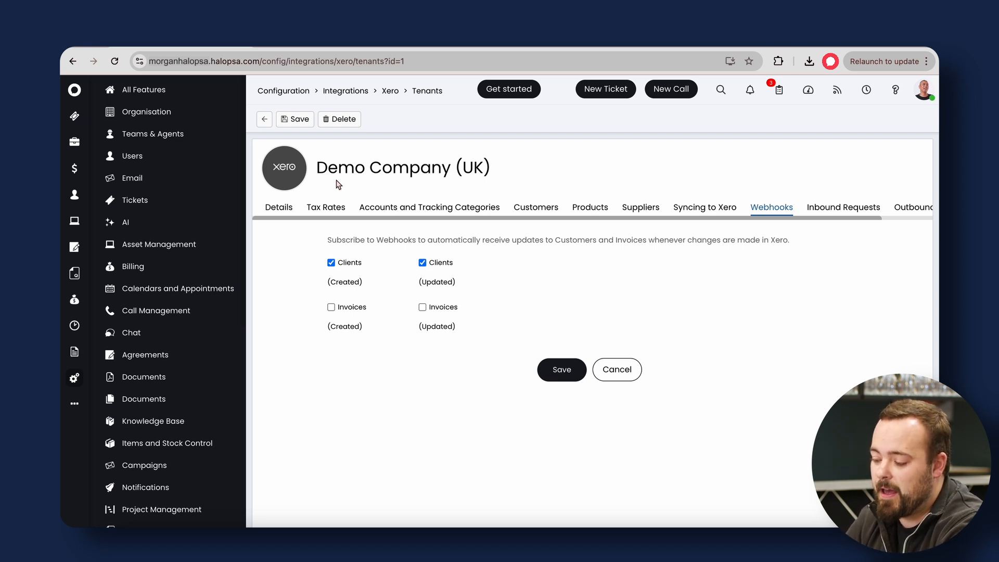
left_click(423, 307)
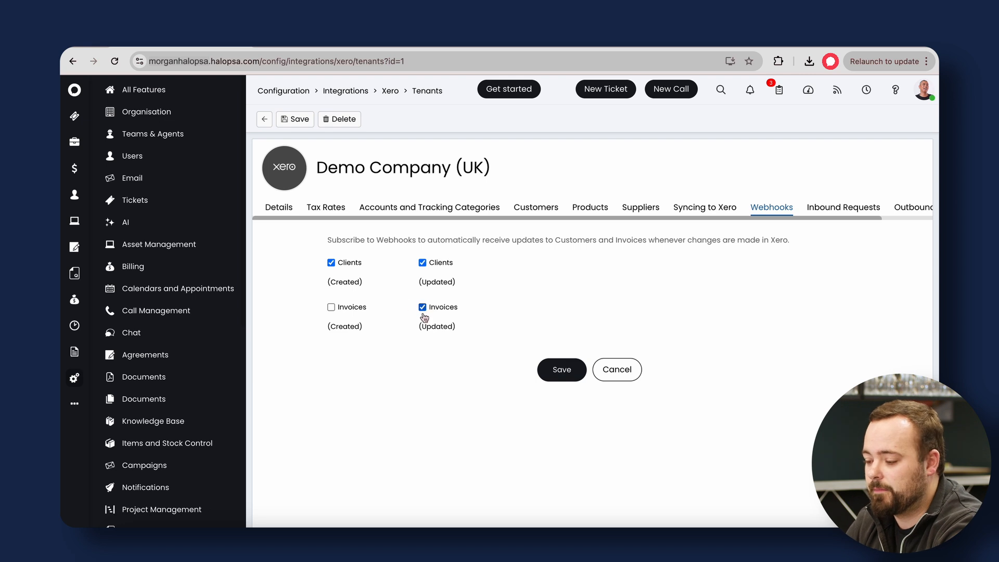
left_click(298, 123)
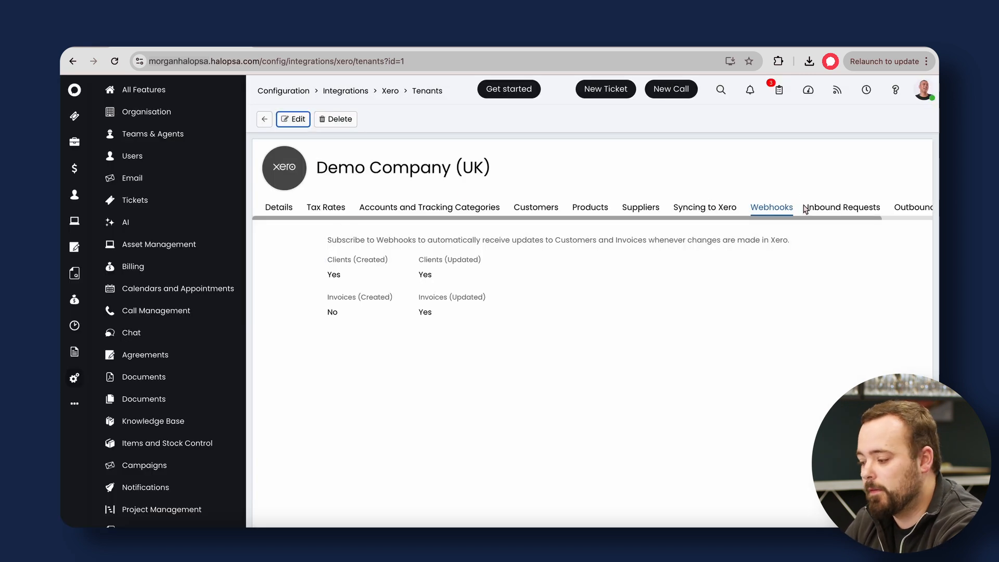
- Look through the tenant's Inbound Requests and Outbound Requests logs
scroll(796, 211, "right", 2)
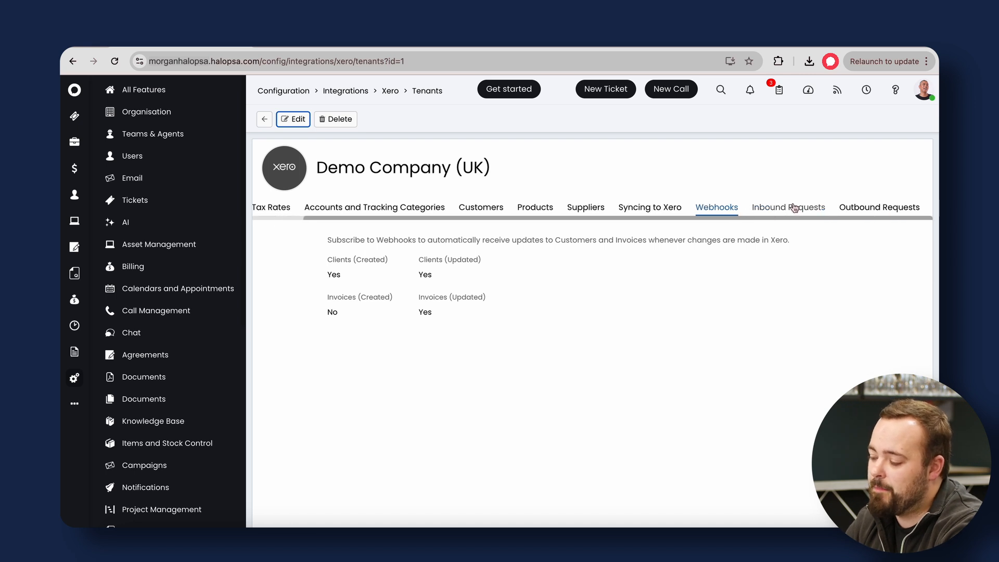
left_click(790, 207)
left_click(856, 207)
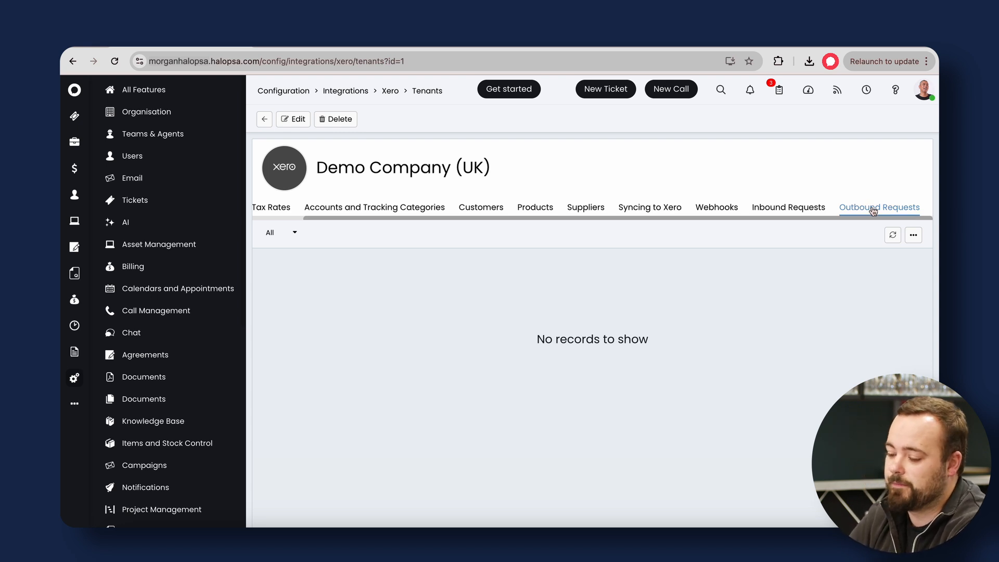
- Start a new non-recurring invoice with Bank West as the customer
left_click(75, 300)
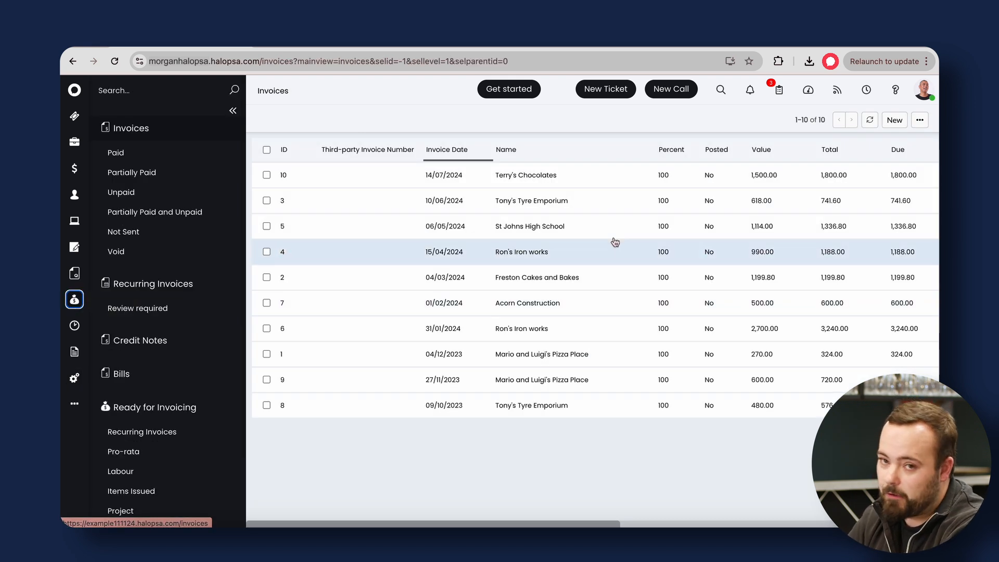
left_click(889, 119)
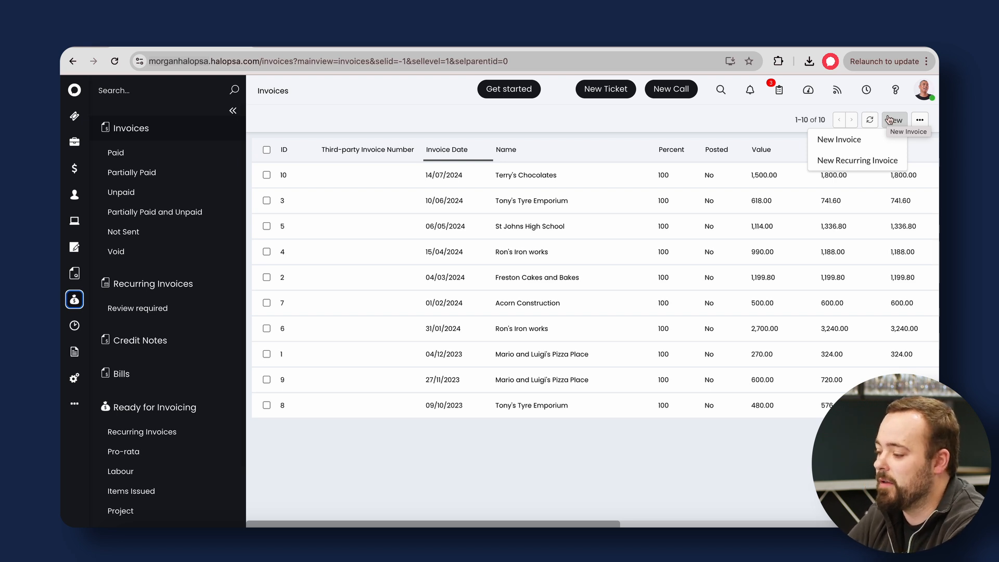
left_click(889, 120)
left_click(885, 119)
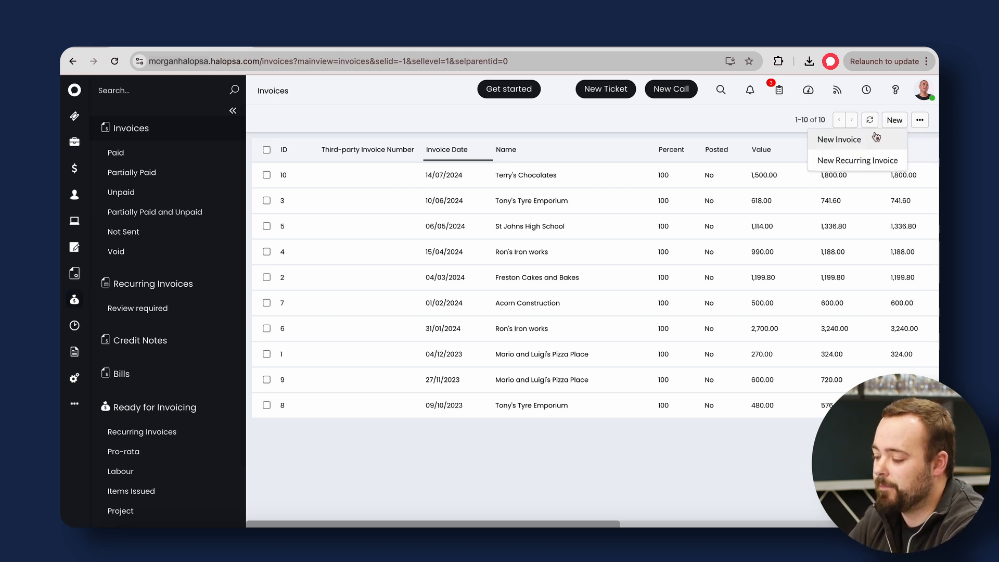
left_click(876, 138)
left_click(833, 198)
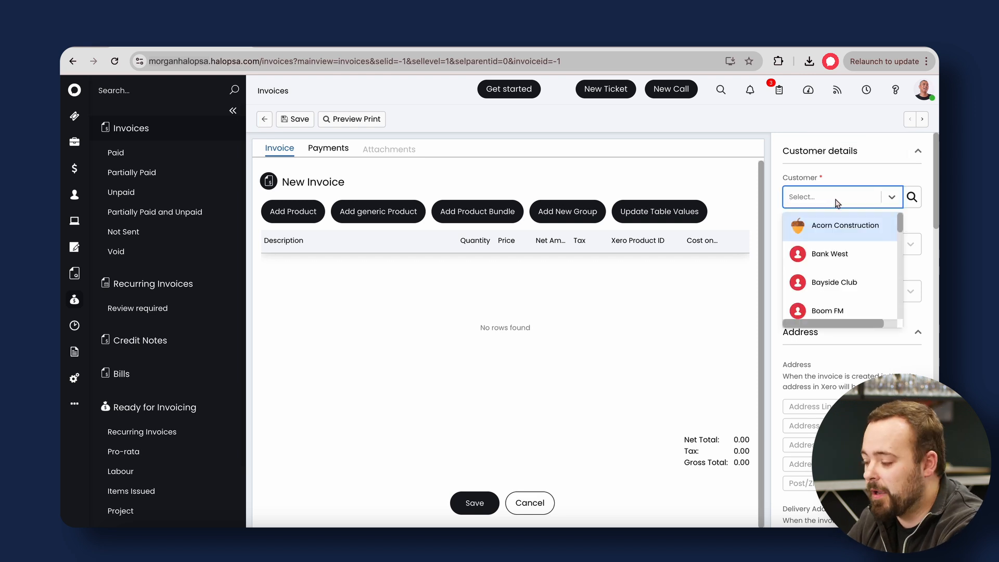
left_click(839, 255)
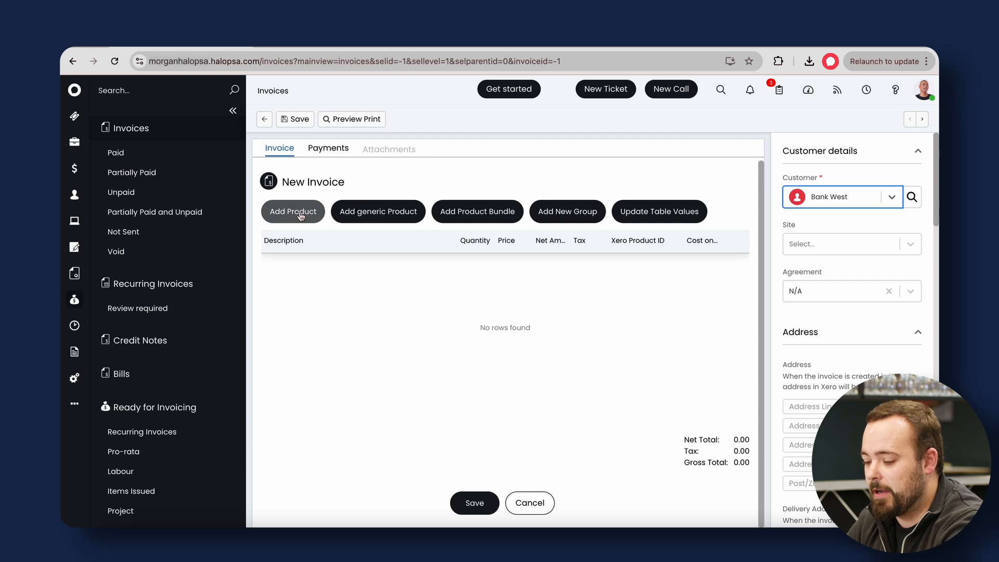
- Search the products for "xero" and add one "Desktop/network support via email & phone" to the invoice
left_click(297, 215)
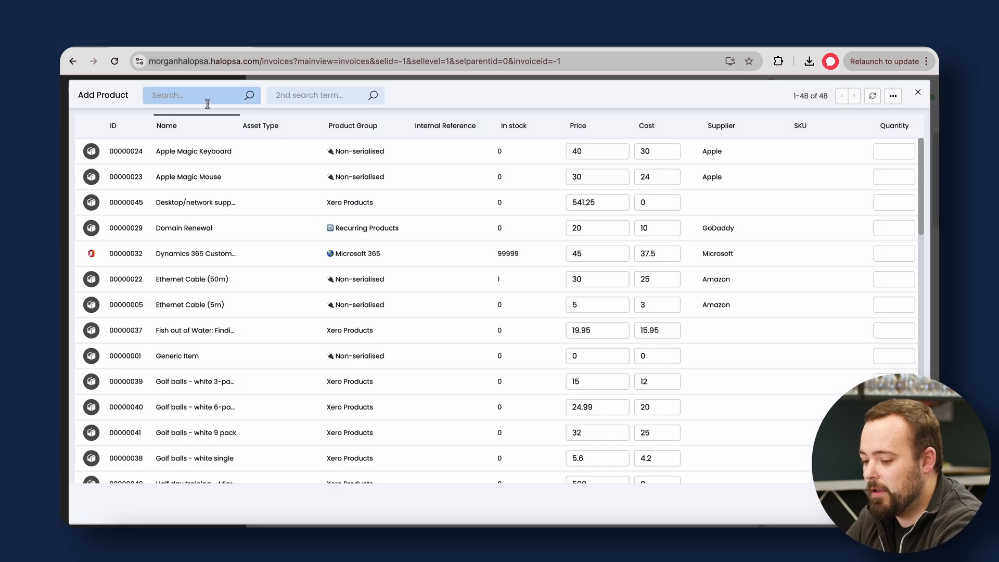
type("xero")
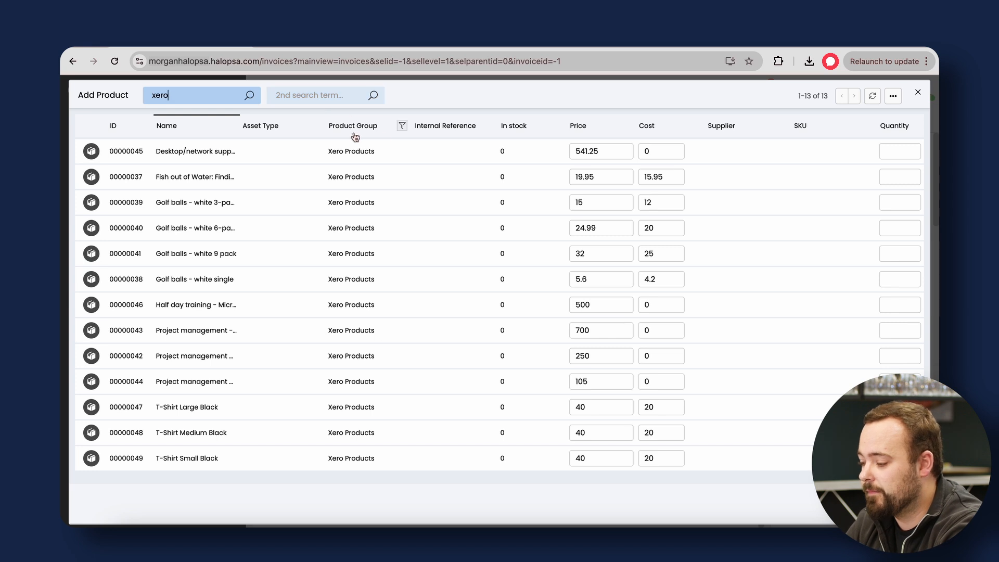
left_click(916, 147)
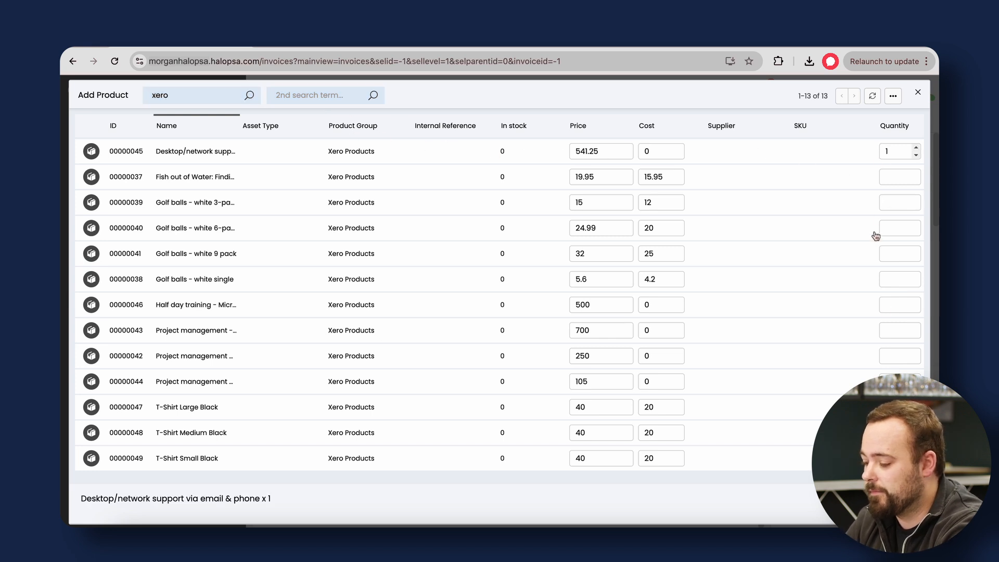
left_click(897, 503)
- Set the invoice date to 11 November 2024 and save the invoice
scroll(885, 469, "down", 1)
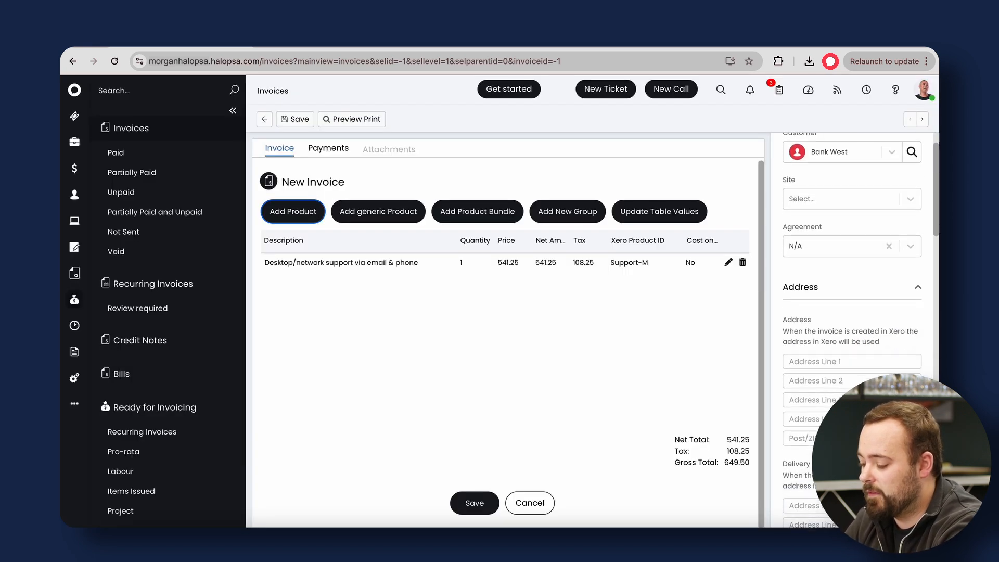
scroll(809, 423, "down", 5)
left_click(808, 446)
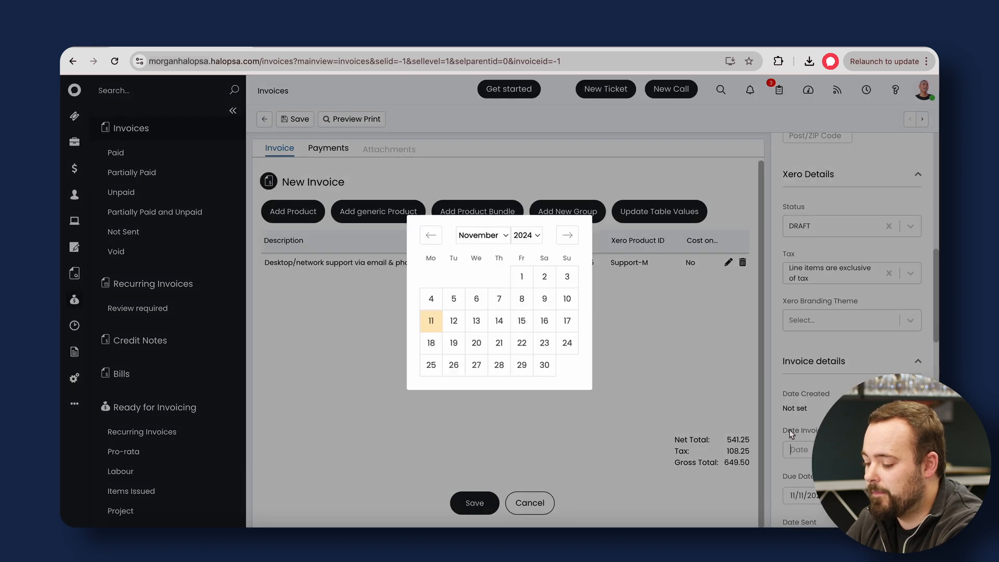
left_click(432, 320)
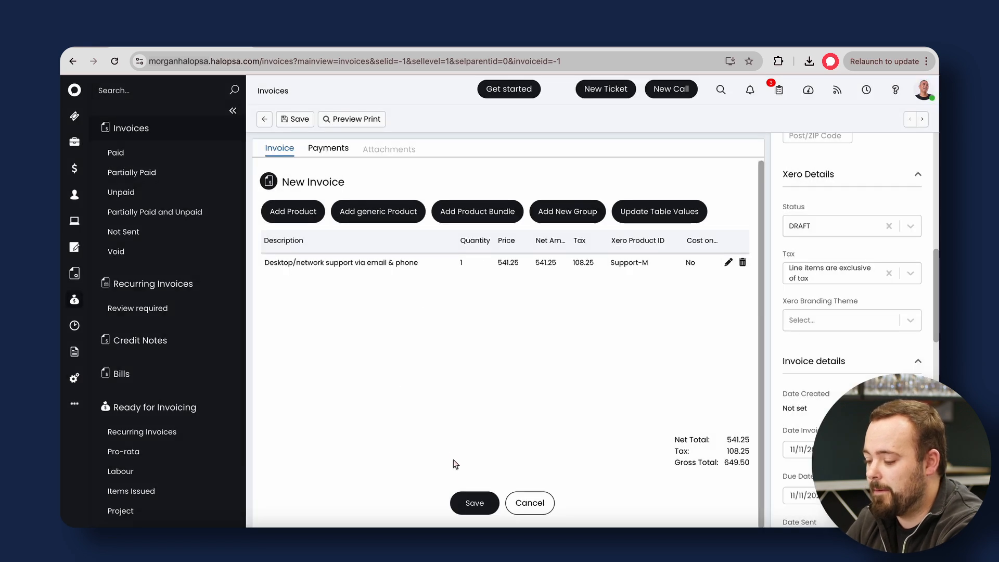
left_click(474, 502)
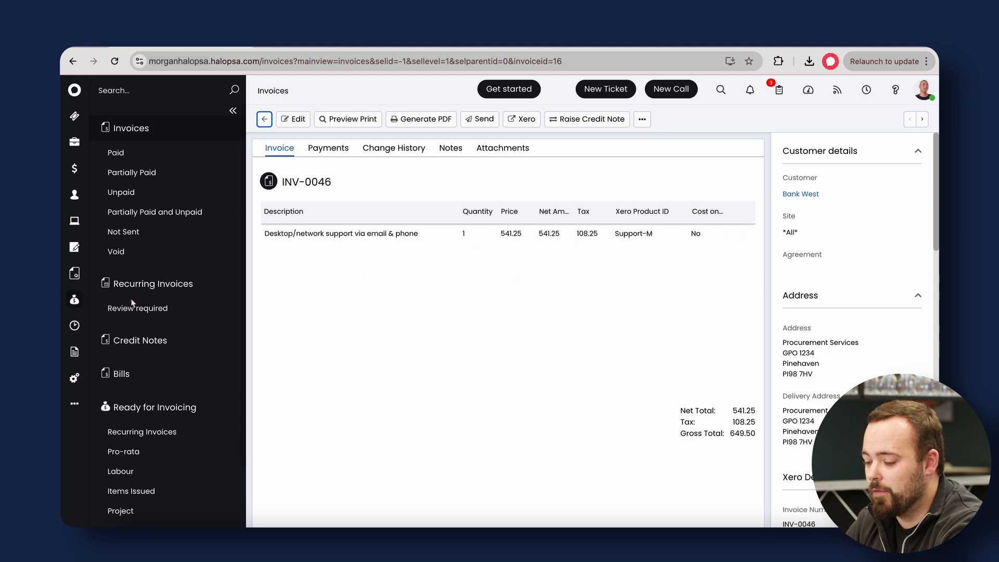
- Return to the Xero tenant configuration and check its Outbound Requests log for the new invoice
left_click(74, 377)
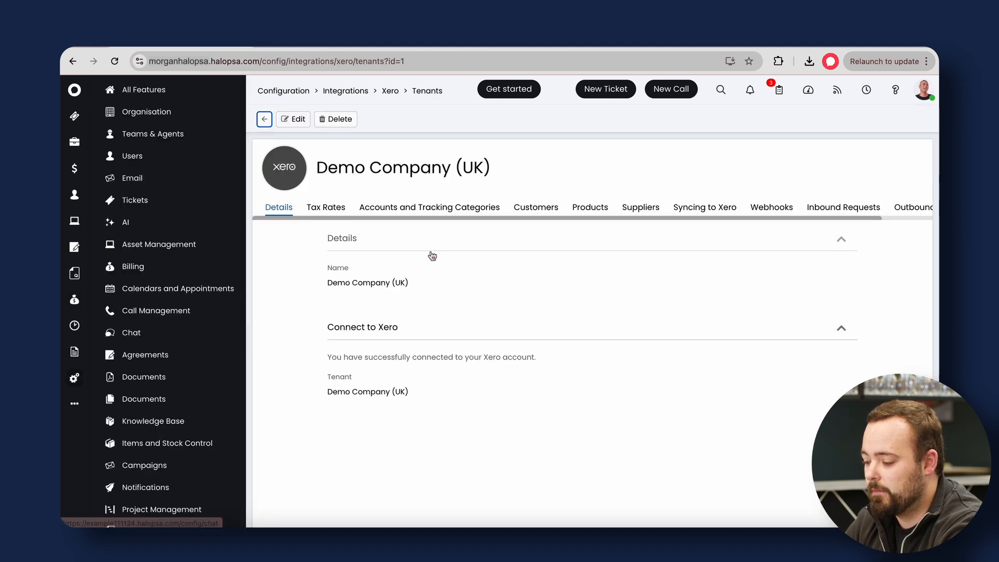
scroll(573, 205, "right", 2)
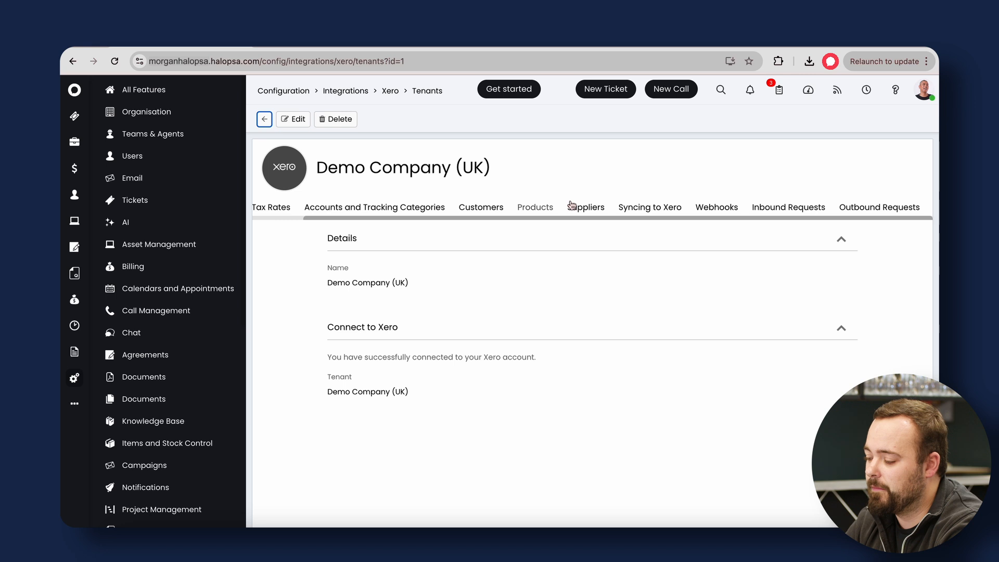
left_click(862, 208)
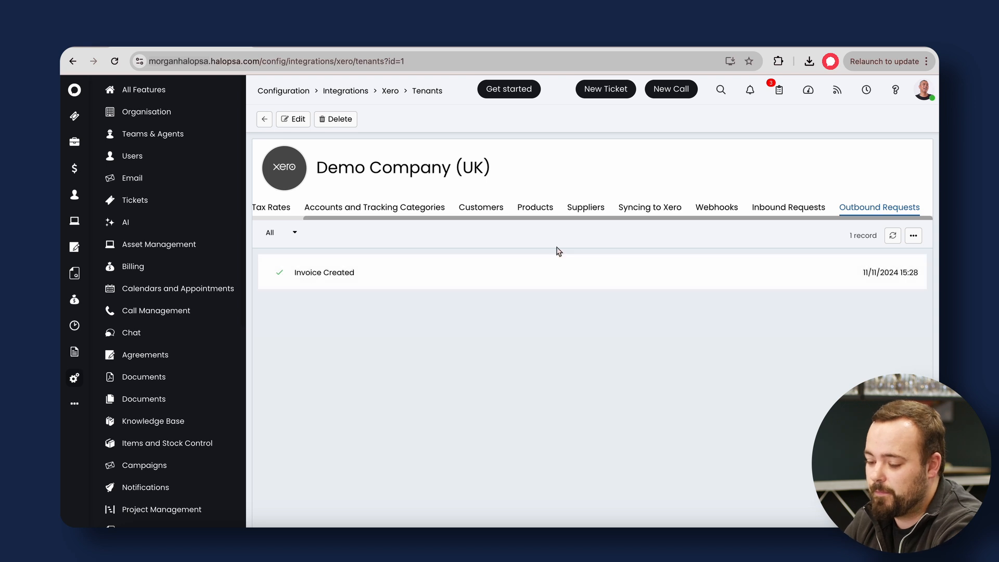
- Go back to the Bank West invoice and open its customer record's billing settings
left_click(75, 301)
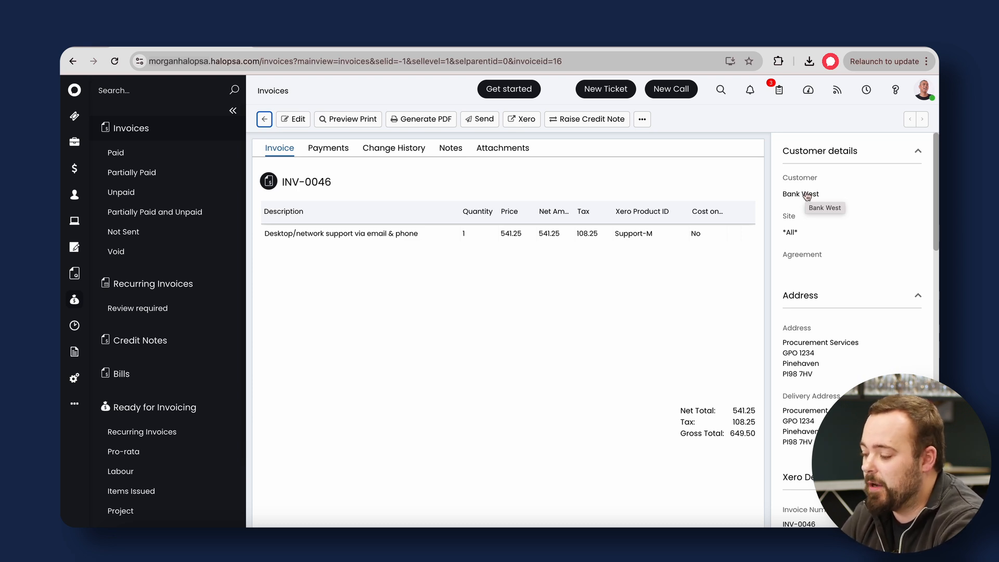
left_click_drag(784, 181, 822, 182)
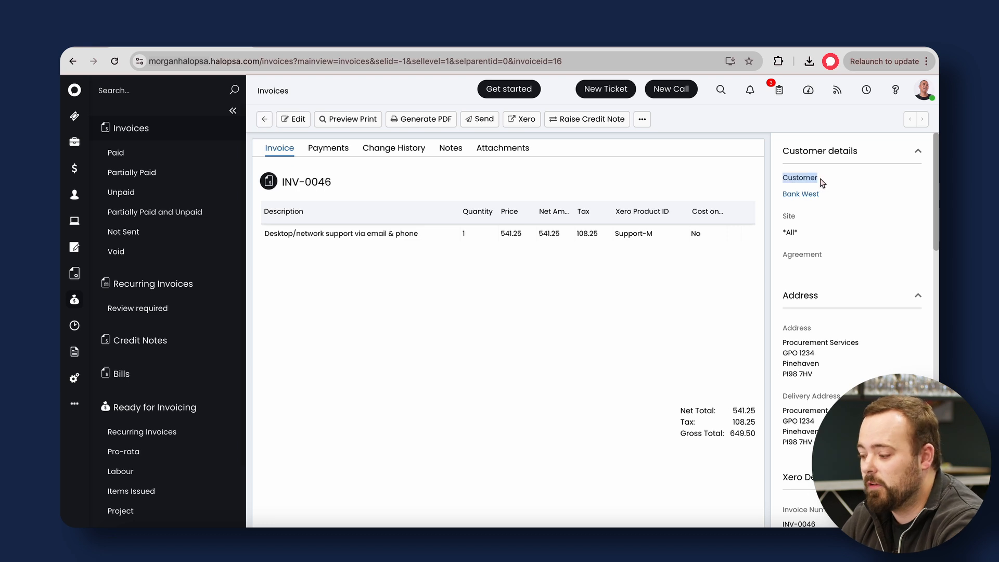
left_click(793, 194)
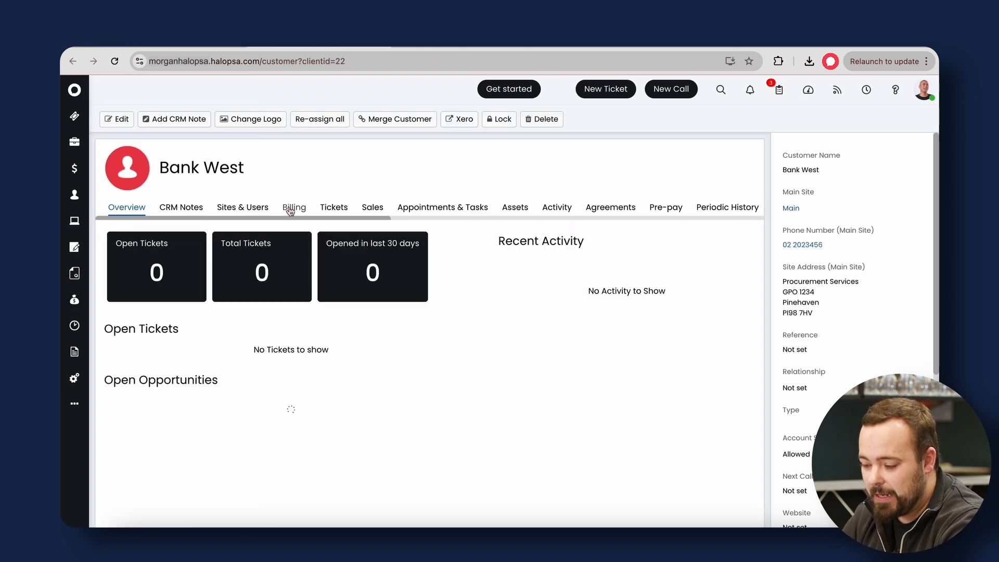
left_click(288, 210)
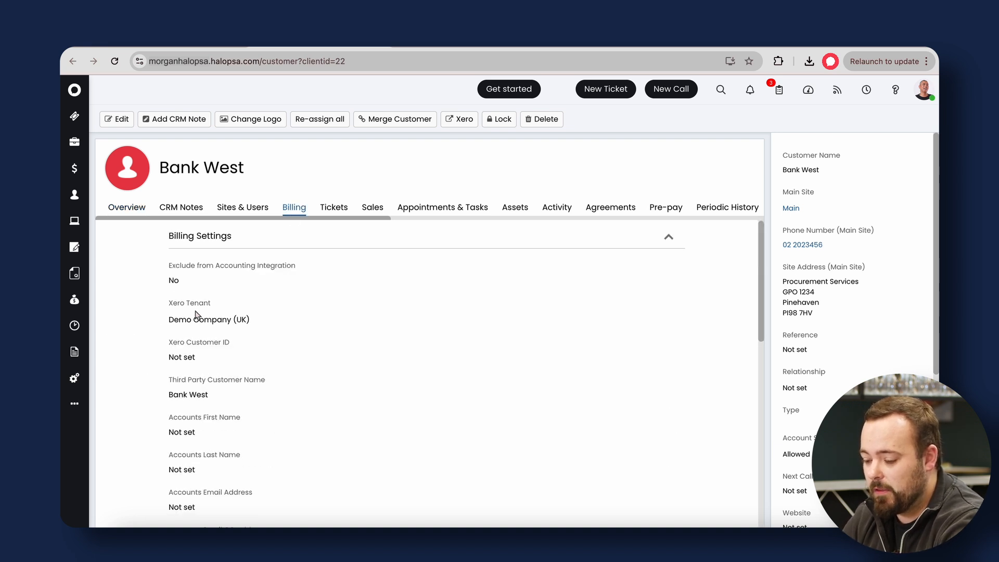
- Examine Bank West's Xero Tenant, Third Party Customer Name and accounts contact fields in the billing settings
scroll(203, 310, "down", 1)
scroll(204, 310, "down", 2)
left_click_drag(161, 249, 258, 265)
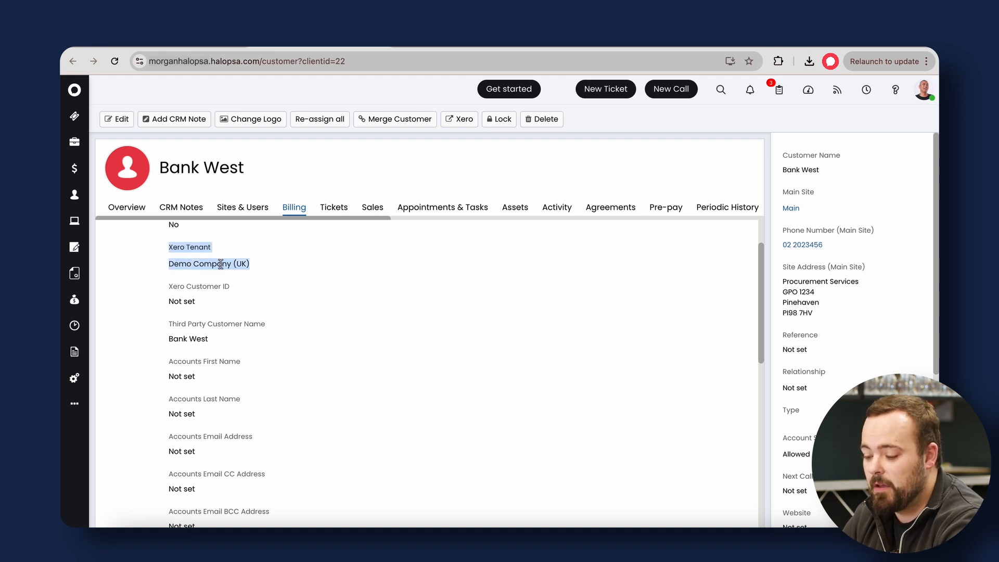
mouse_move(167, 324)
left_mouse_down()
mouse_move(261, 324)
mouse_move(169, 337)
left_mouse_up()
scroll(218, 337, "down", 1)
scroll(167, 333, "down", 2)
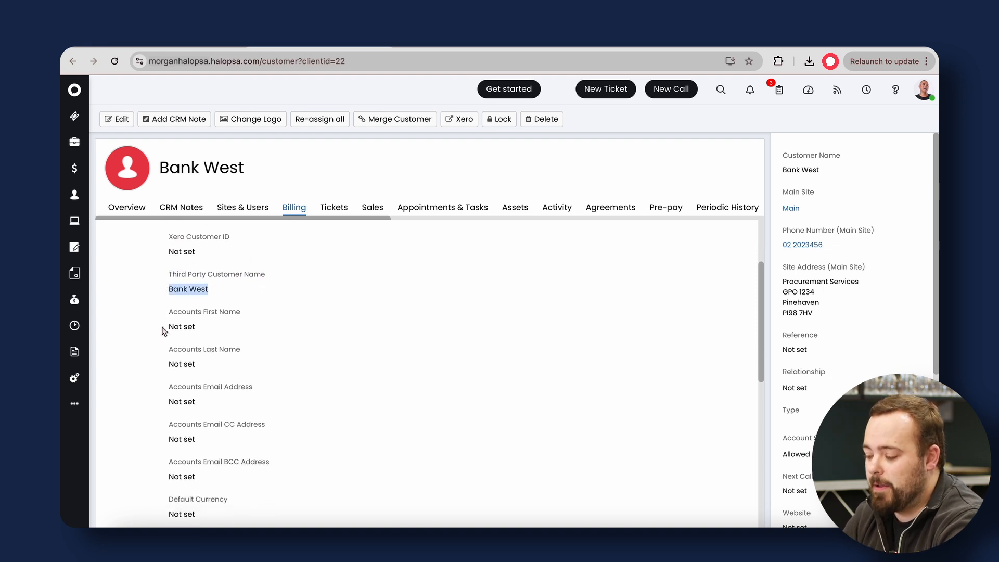
scroll(187, 323, "down", 2)
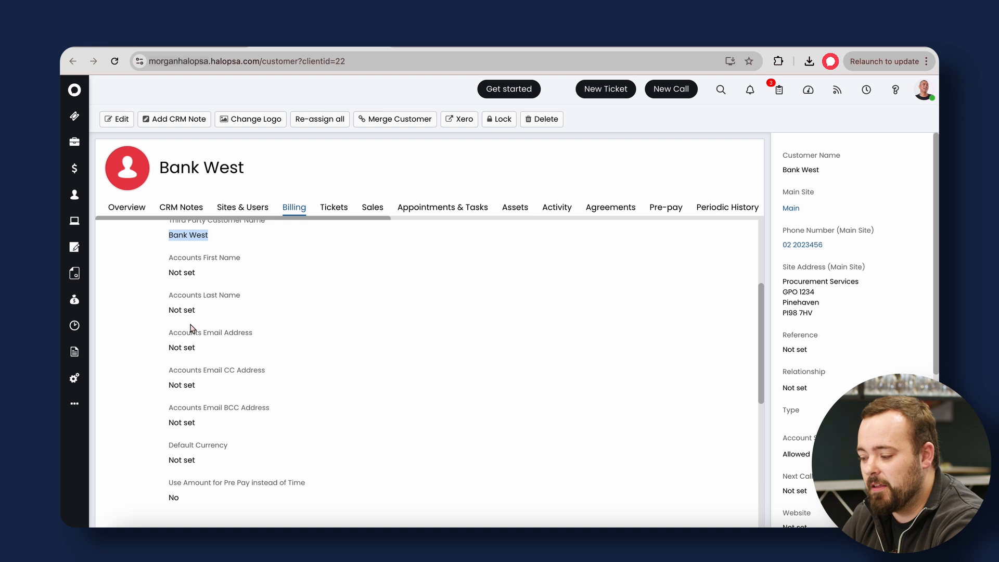
scroll(191, 328, "up", 2)
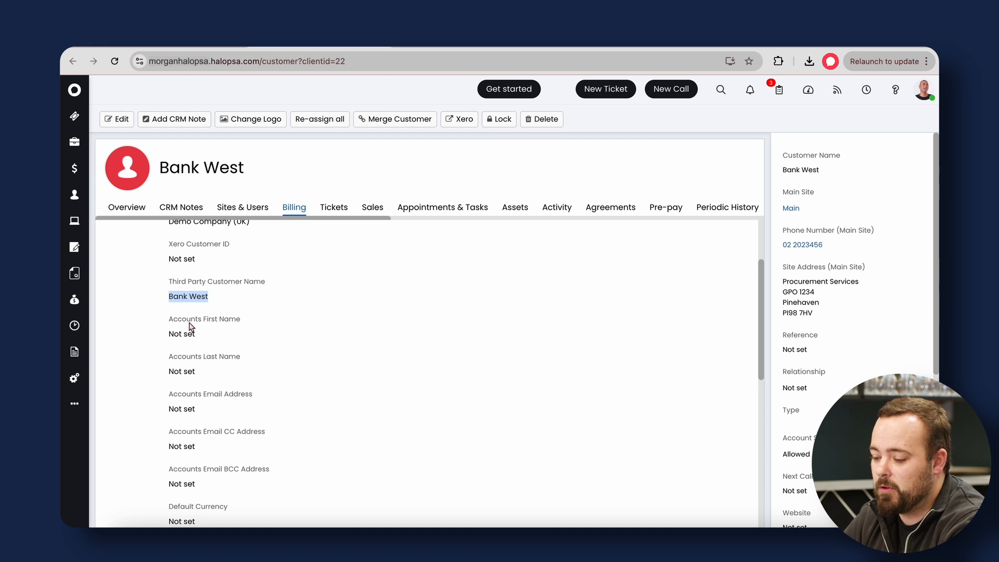
- Set Acorn Construction's Xero Tenant to Demo Company (UK) in its billing settings and save the customer
left_click(74, 195)
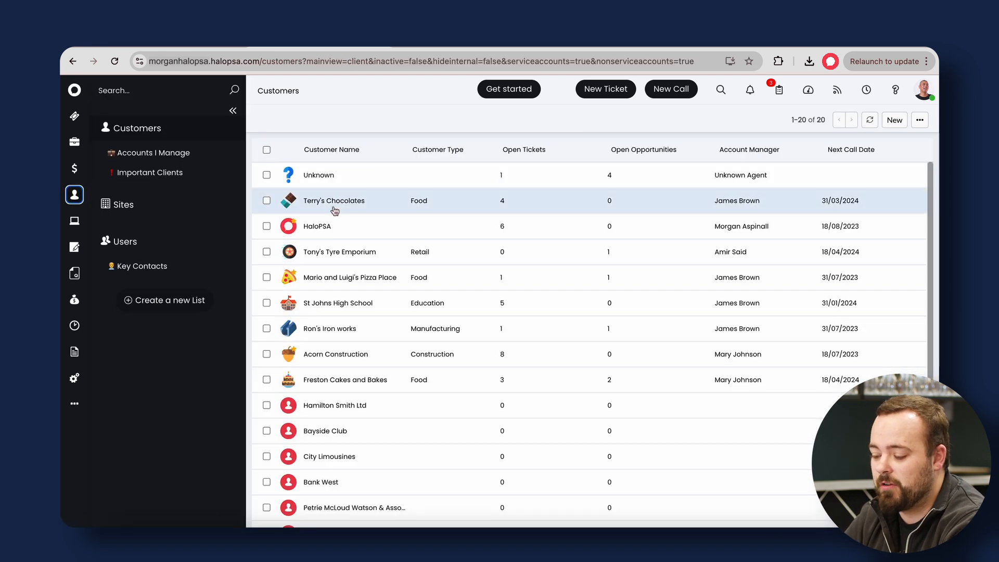
left_click(333, 352)
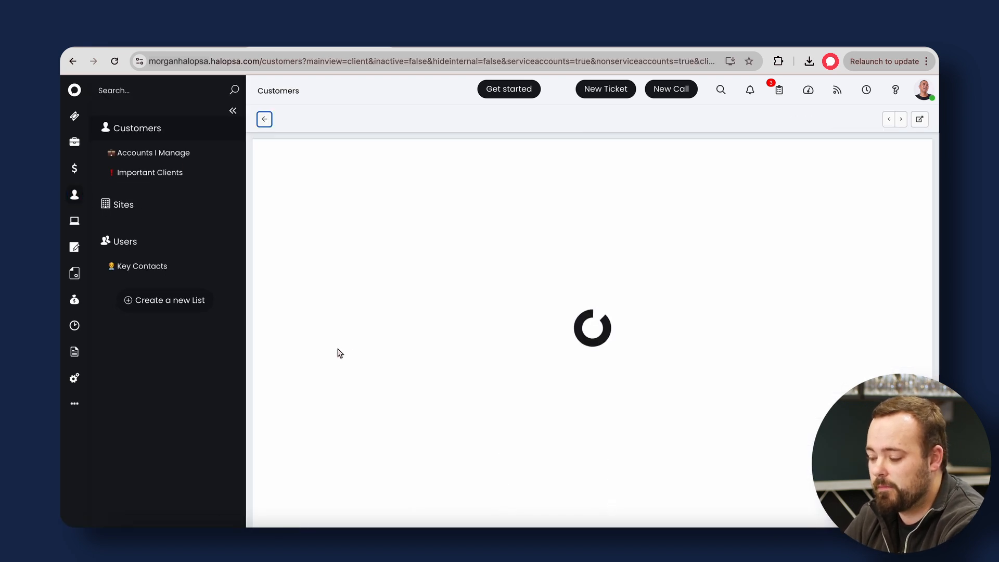
left_click(447, 207)
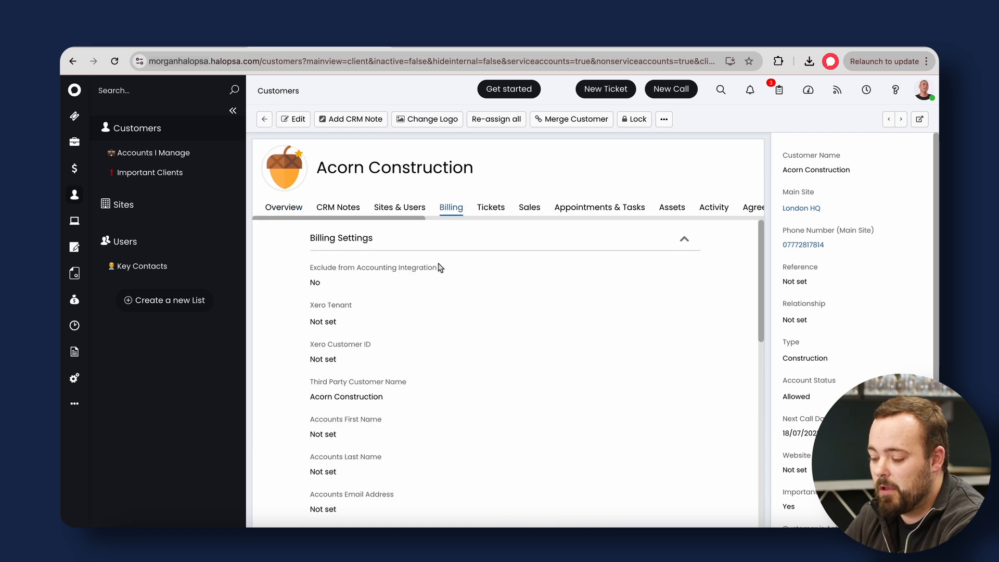
left_click_drag(306, 300, 396, 346)
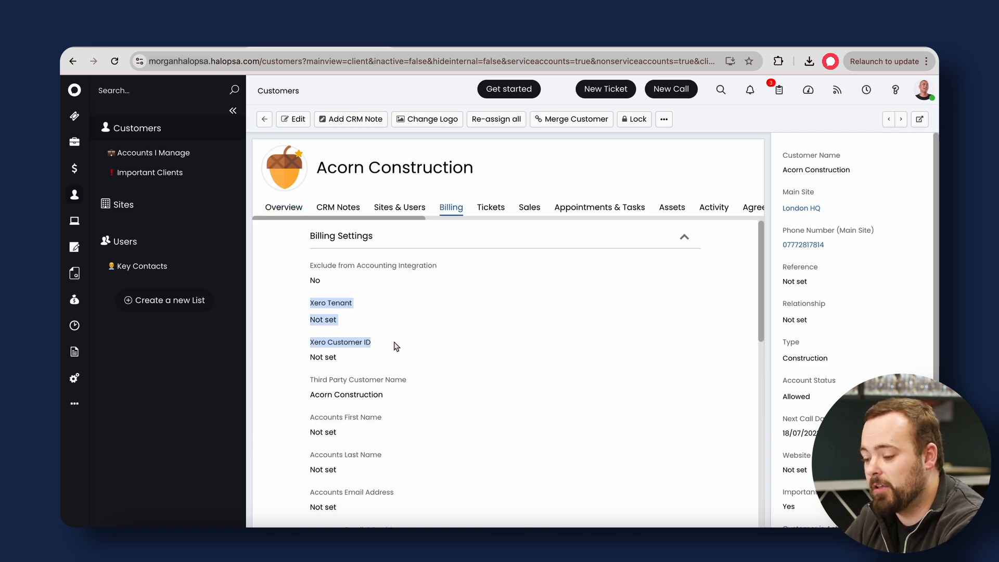
left_click(299, 120)
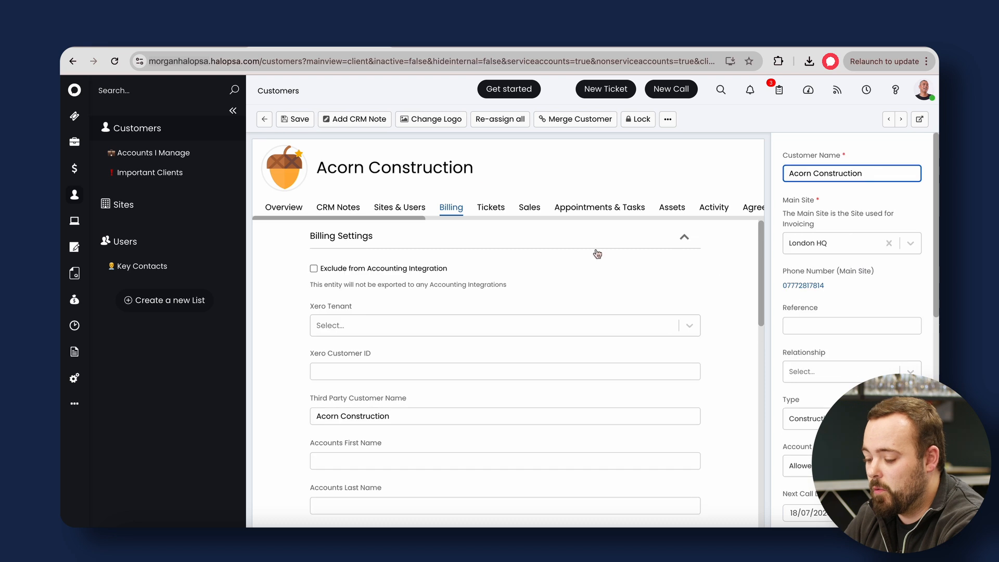
left_click(439, 328)
left_click(357, 348)
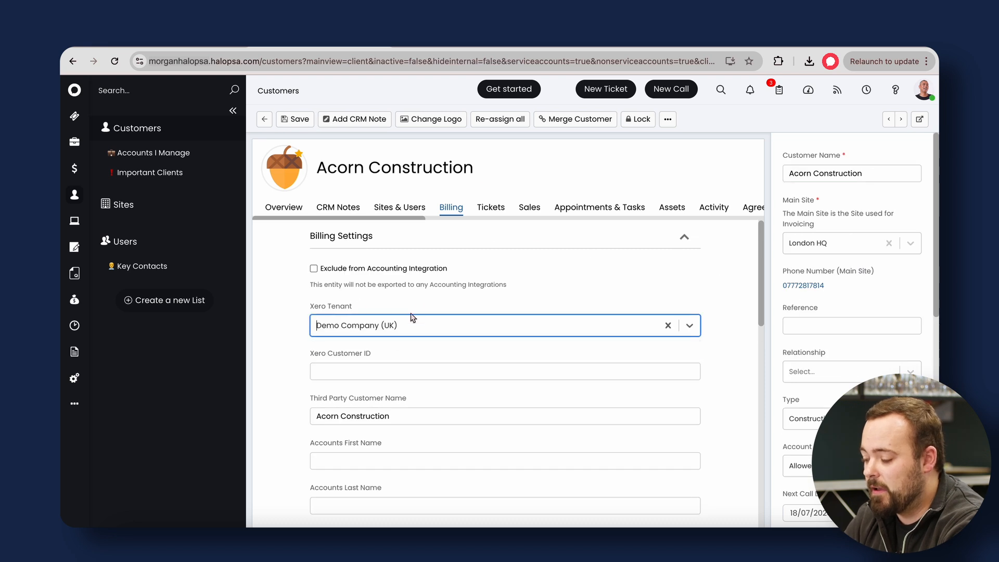
scroll(795, 353, "down", 10)
left_click(819, 422)
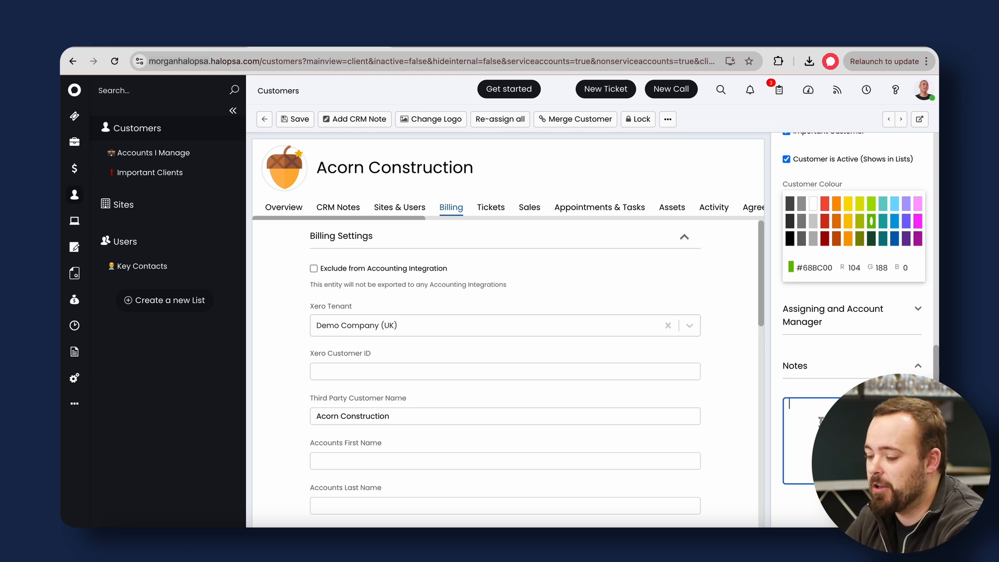
left_click(295, 119)
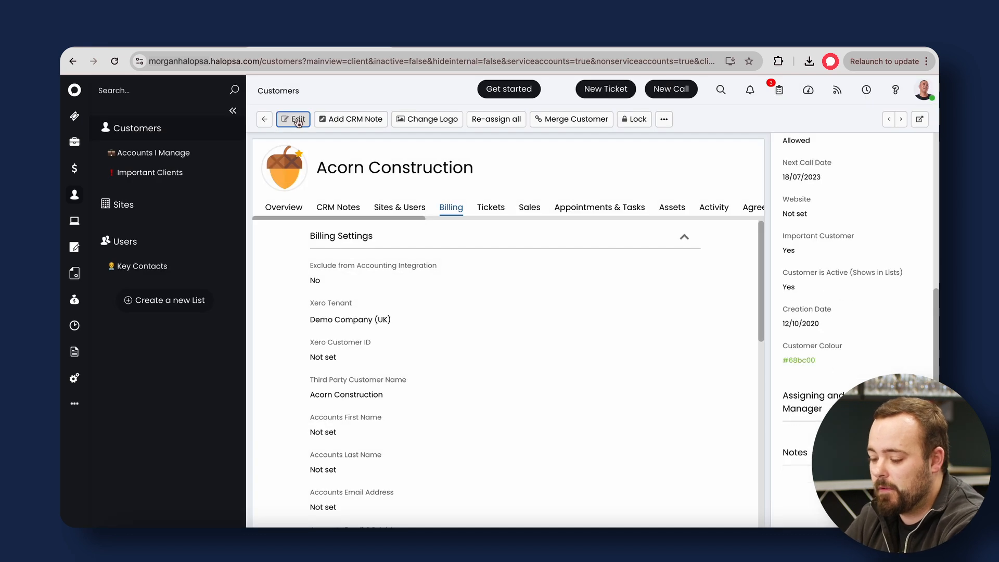
- Open the Demo Company (UK) tenant in the Xero integration settings and check its Outbound Requests log
left_click(74, 378)
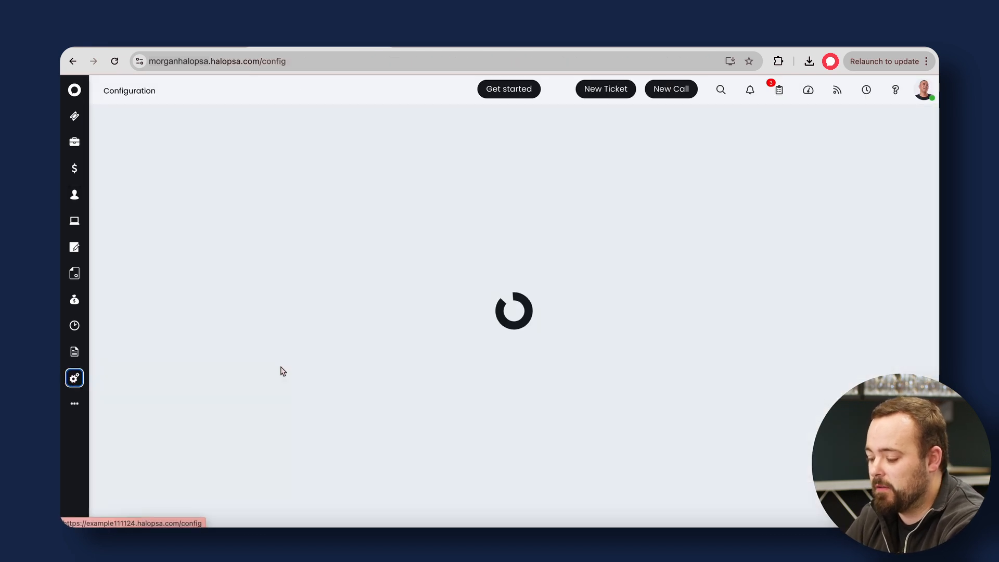
scroll(580, 338, "down", 5)
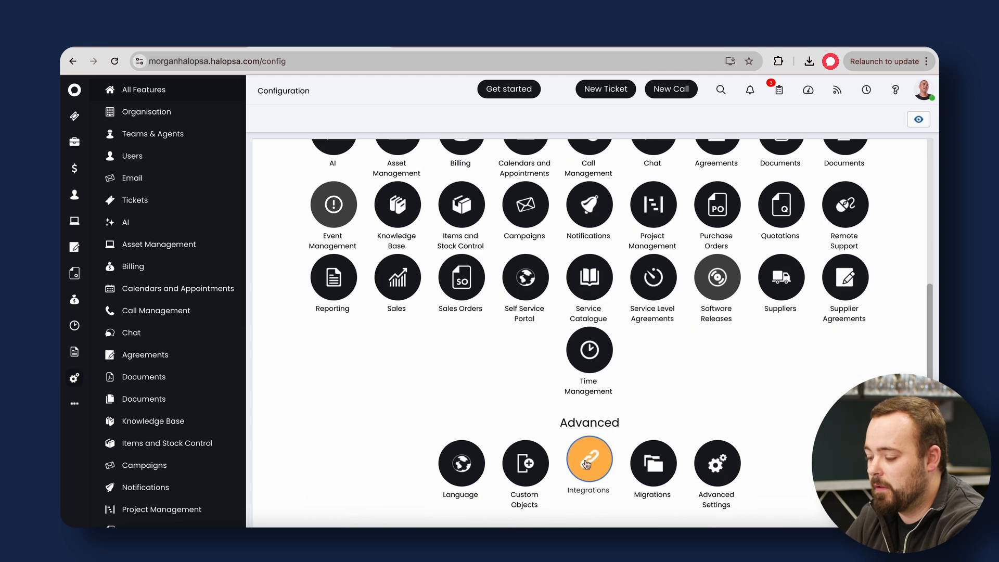
left_click(586, 463)
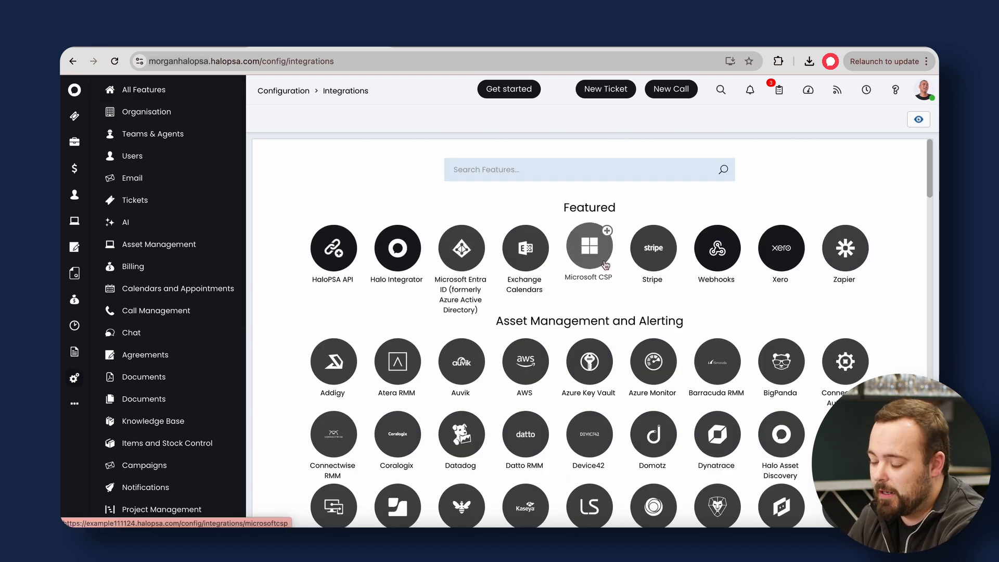
left_click(774, 262)
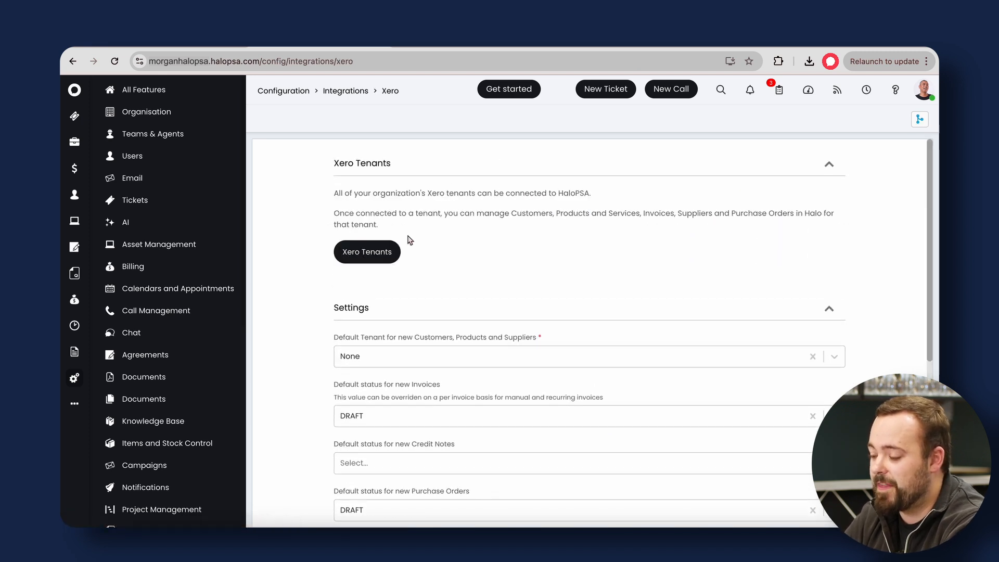
left_click(367, 253)
left_click(410, 180)
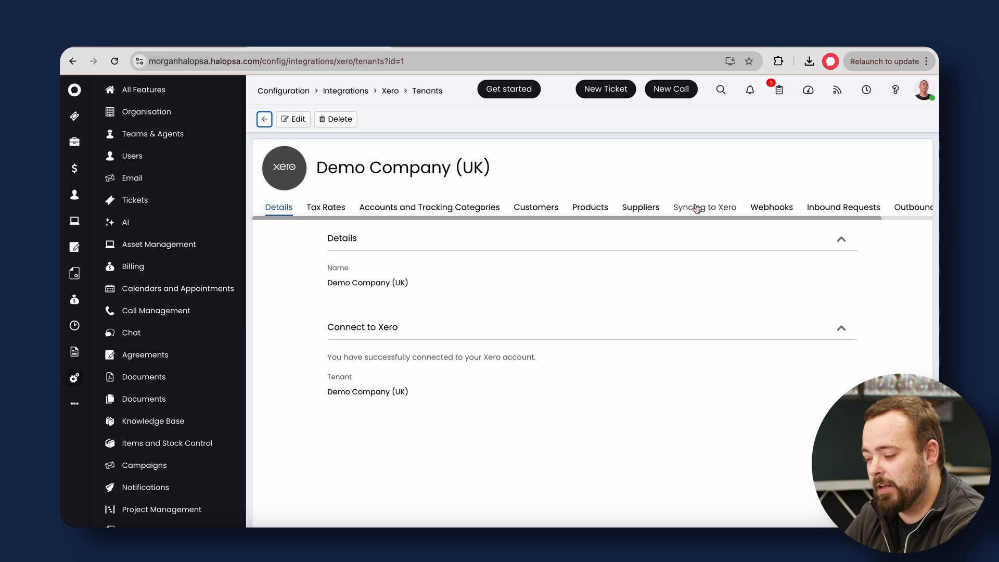
scroll(791, 219, "right", 2)
left_click(876, 207)
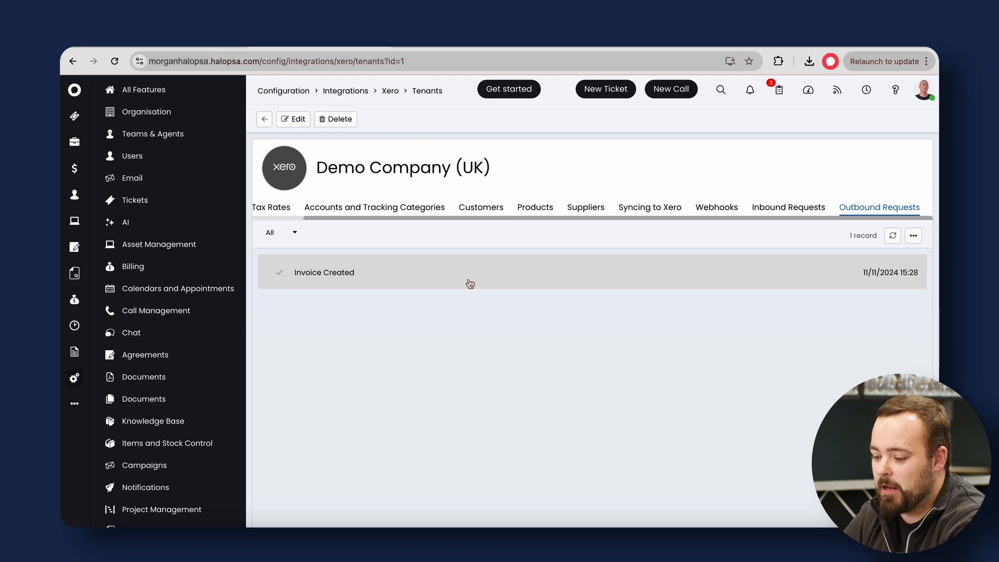
- Fill in Acorn Construction's Xero Customer ID and accounts contact name and e-mail in its billing settings, and save the customer
left_click(74, 194)
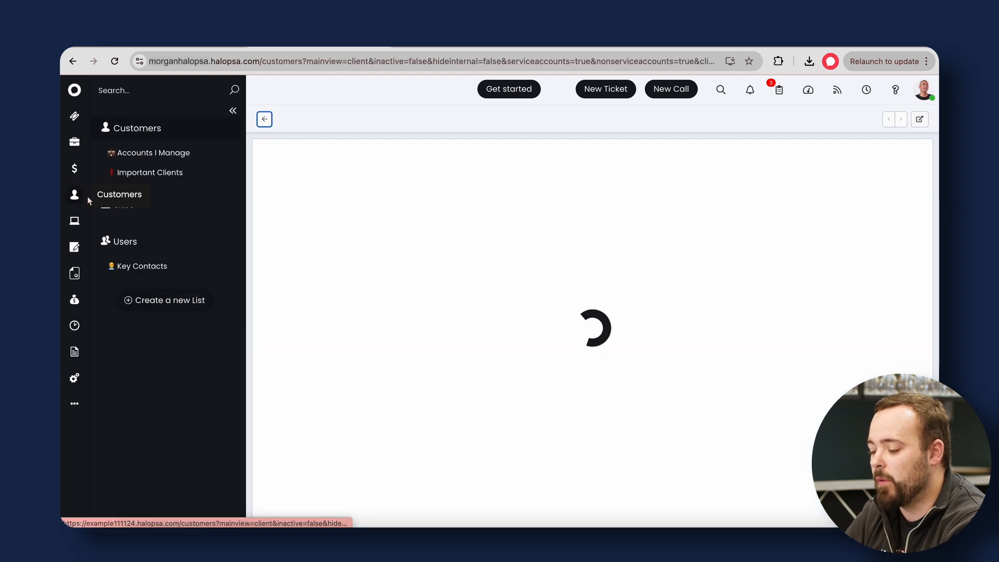
left_click(451, 208)
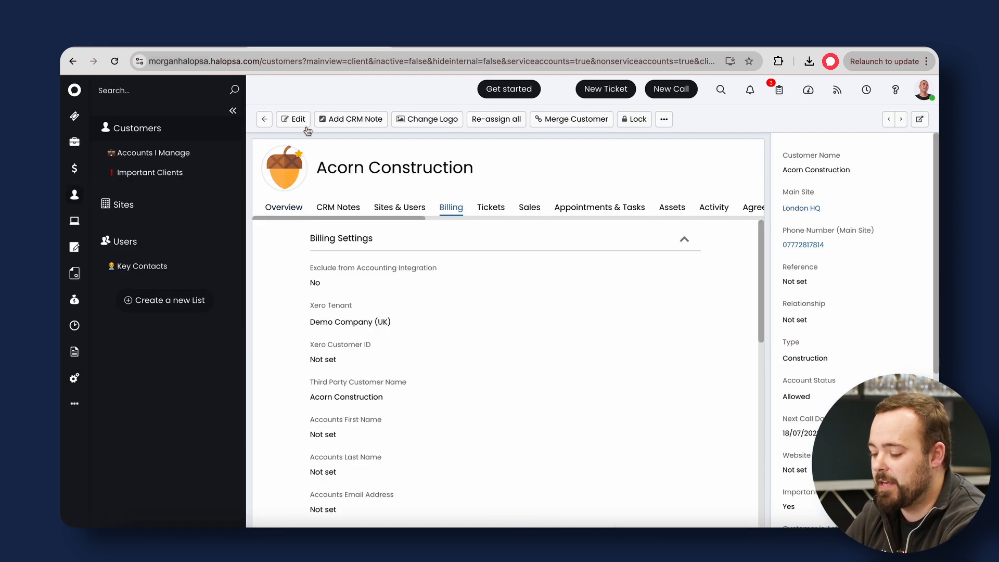
left_click(294, 119)
scroll(316, 294, "down", 3)
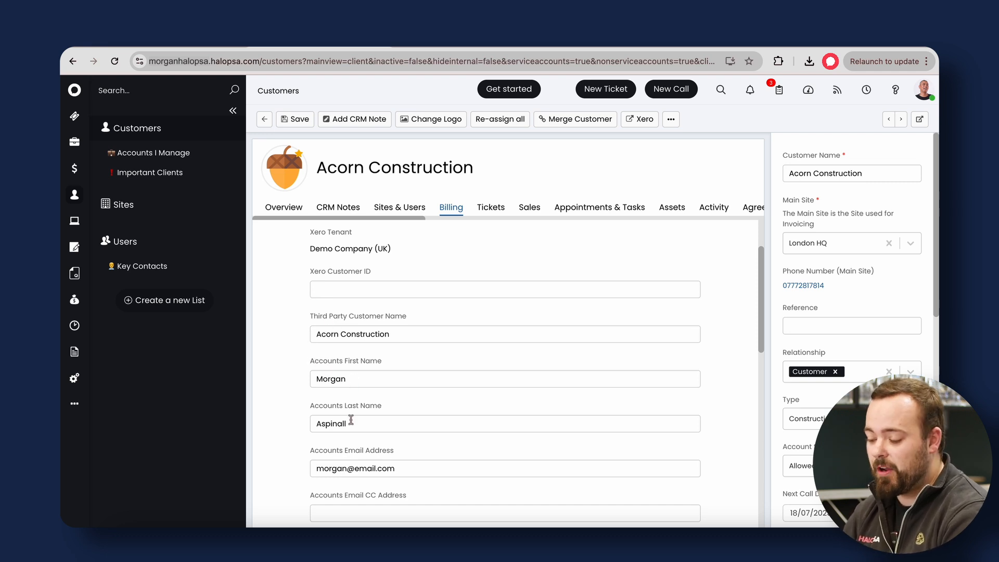
scroll(354, 411, "down", 1)
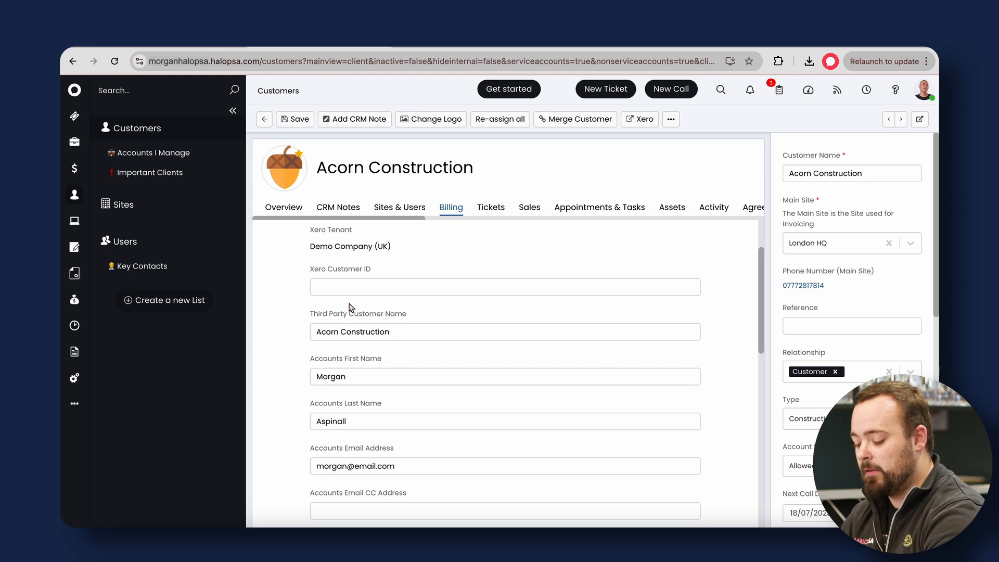
left_click(356, 287)
type("123")
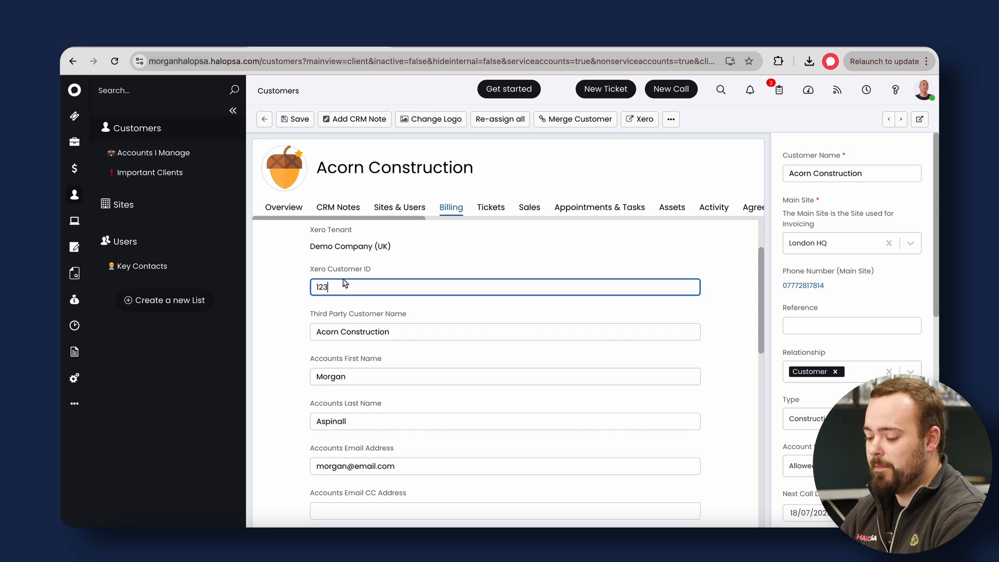
left_click(300, 124)
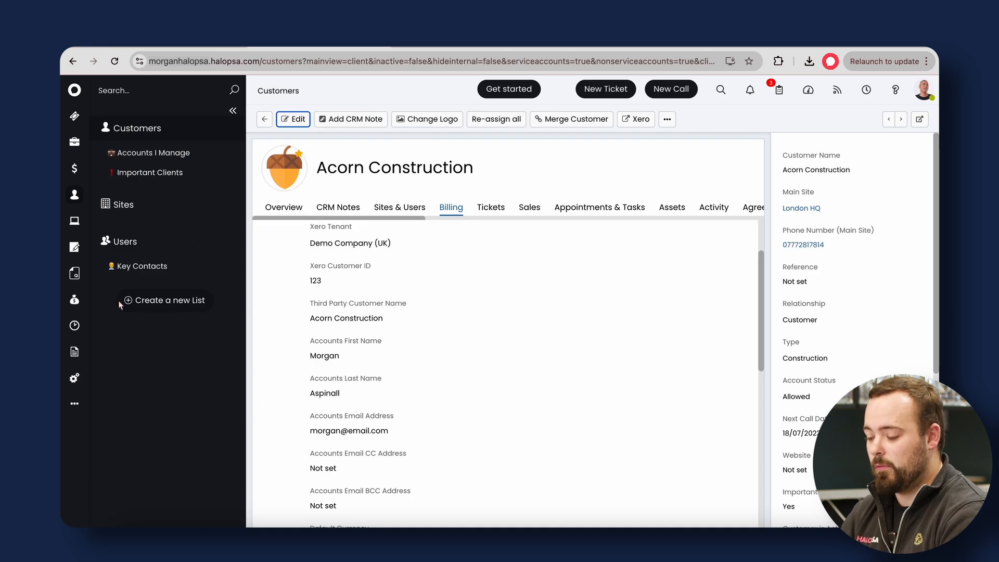
- Return to the Demo Company (UK) Xero tenant and open its Outbound Requests log to check for the customer sync
left_click(74, 378)
scroll(464, 337, "down", 1)
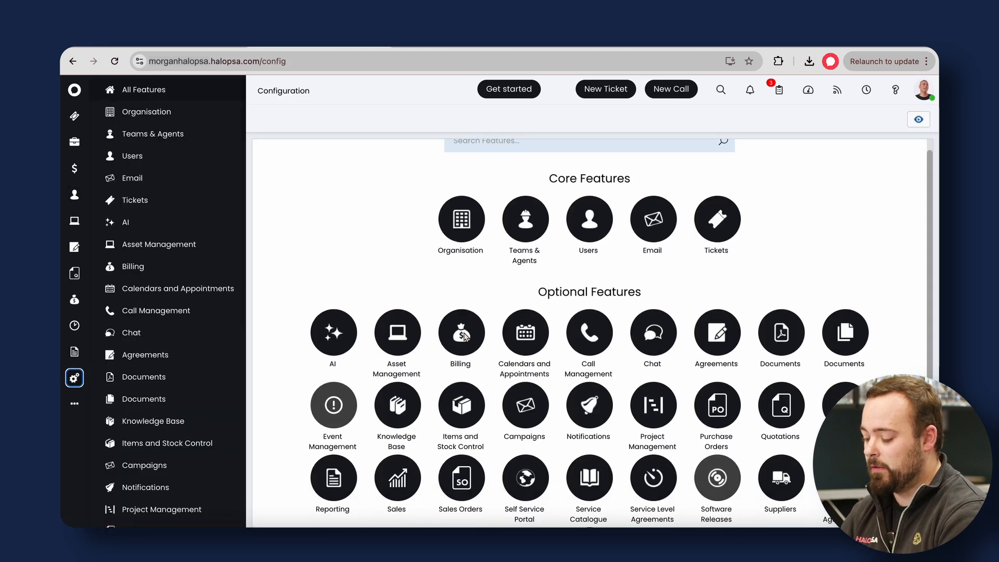
scroll(464, 337, "down", 4)
left_click(588, 457)
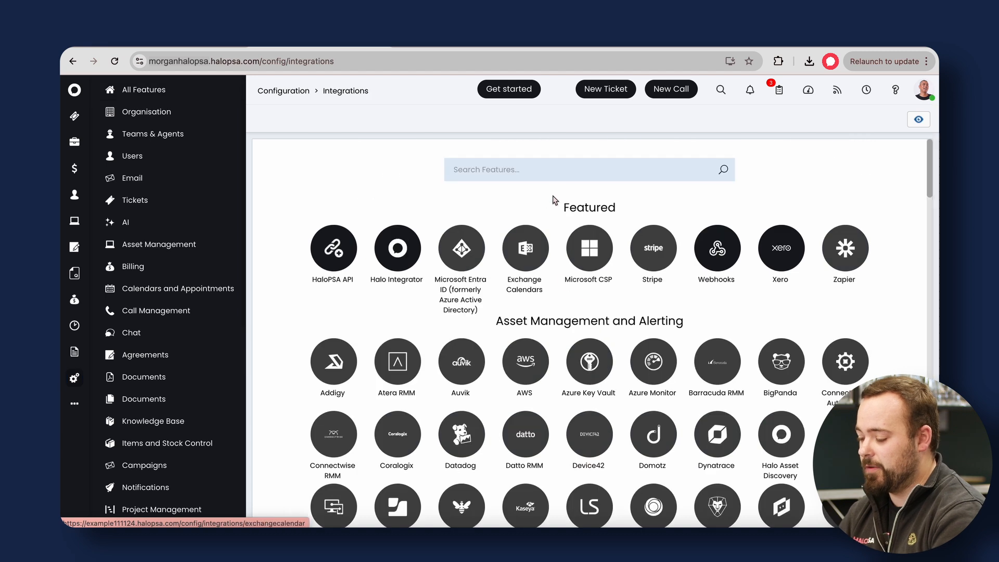
left_click(781, 248)
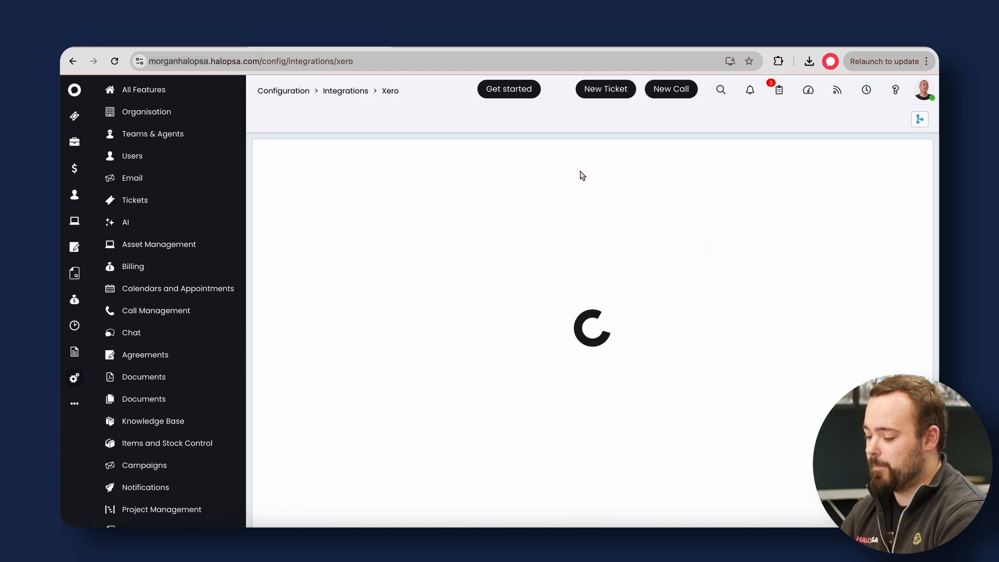
left_click(379, 251)
left_click(643, 179)
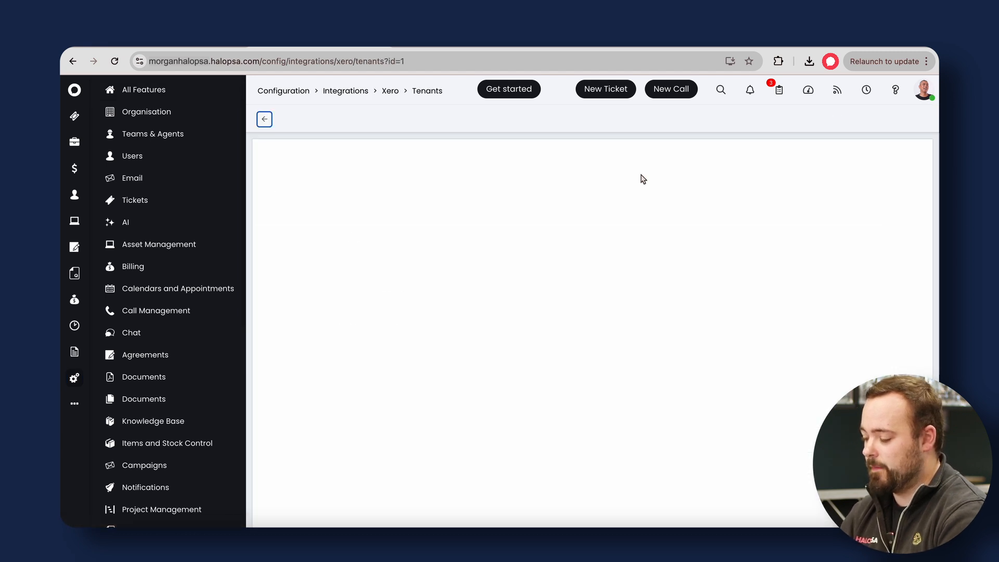
left_click(910, 207)
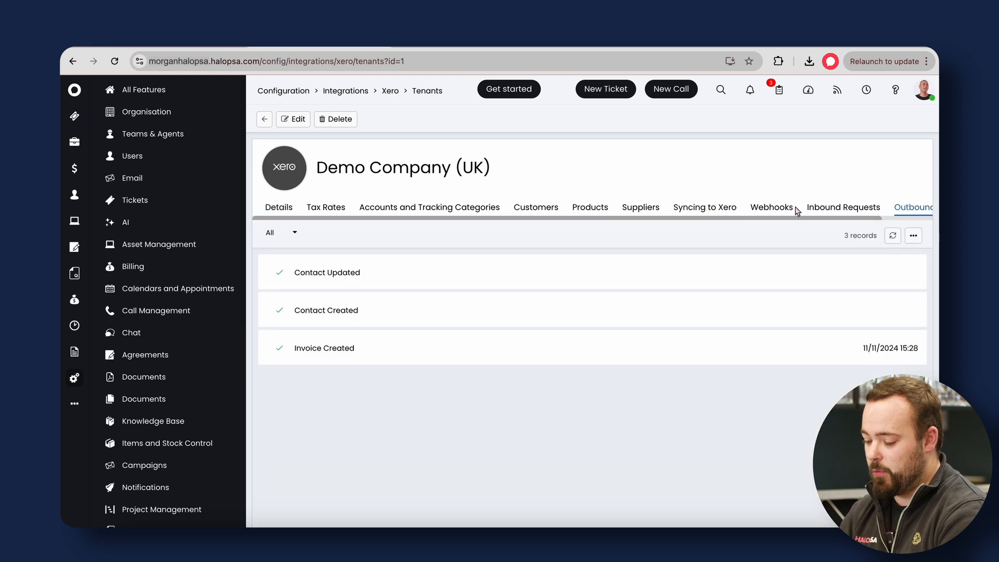
- Examine the payload of the Contact Created request and close its details
left_click(345, 308)
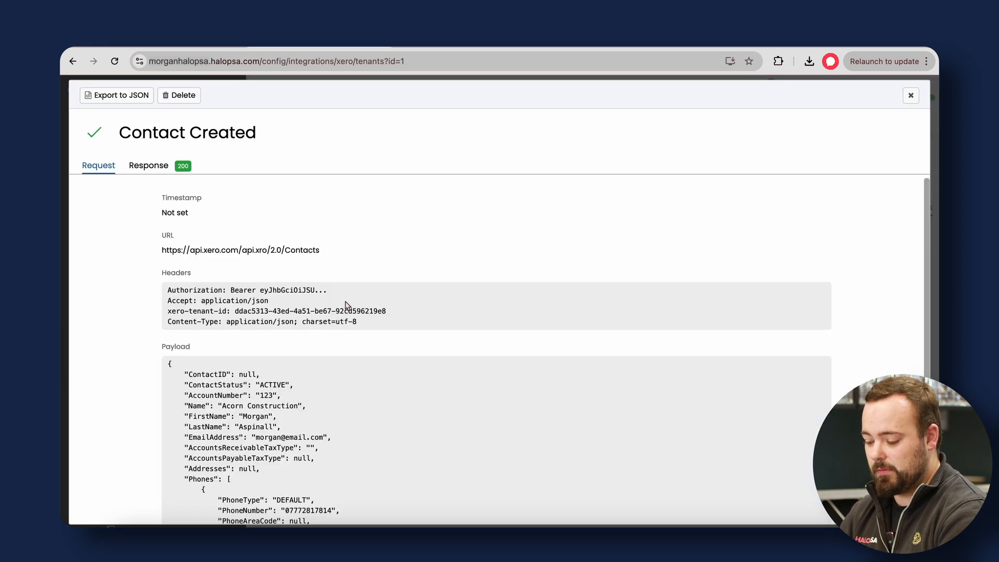
scroll(314, 270, "down", 5)
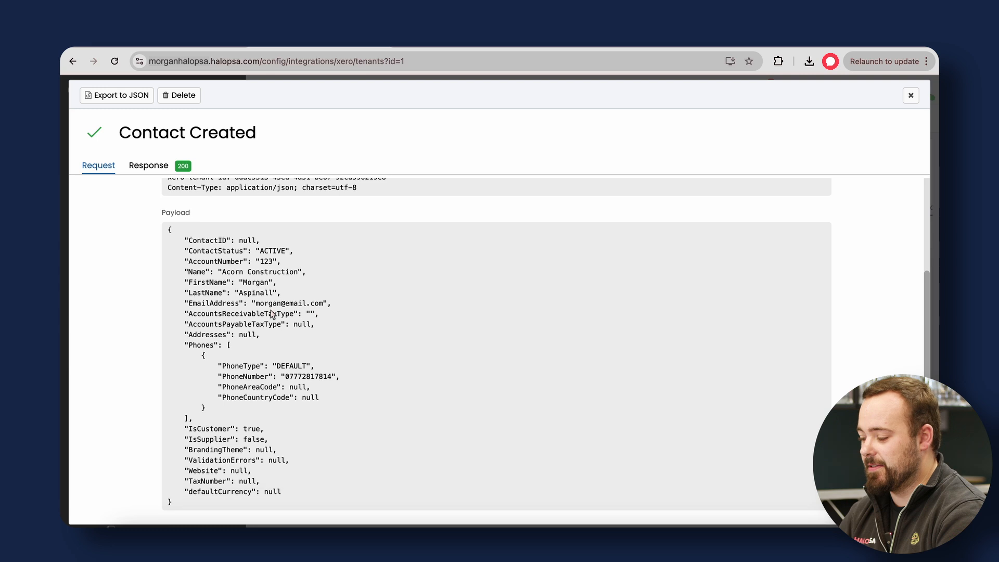
left_click(907, 97)
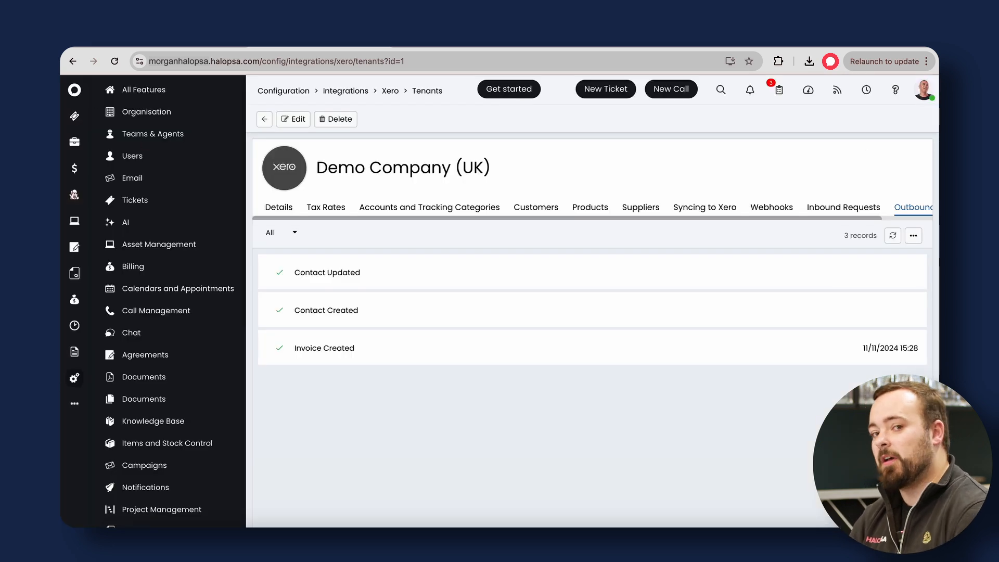
- Open the HaloPSA supplier's settings and examine its billing fields, including Xero Tenant and Accounts ID
left_click(74, 194)
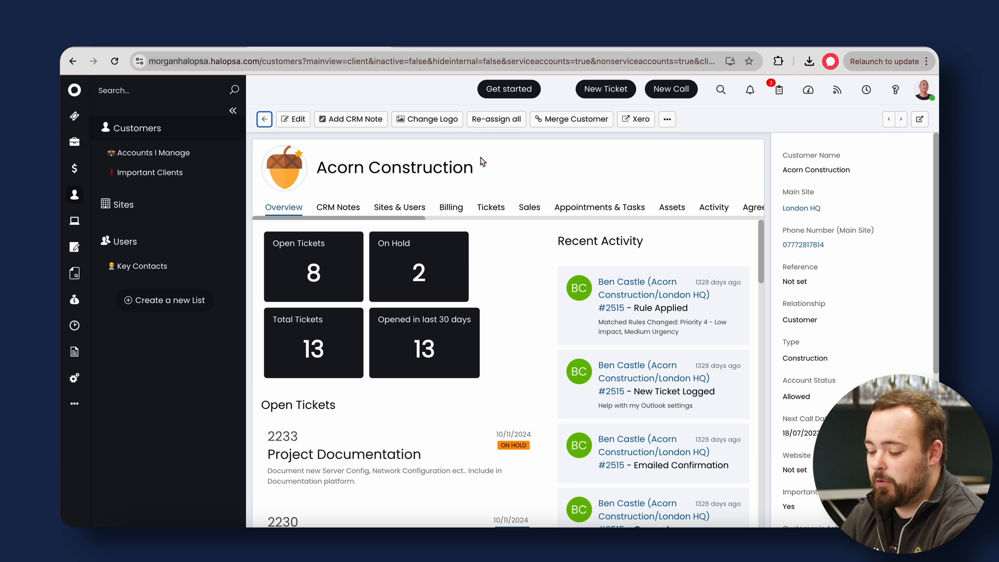
left_click(74, 403)
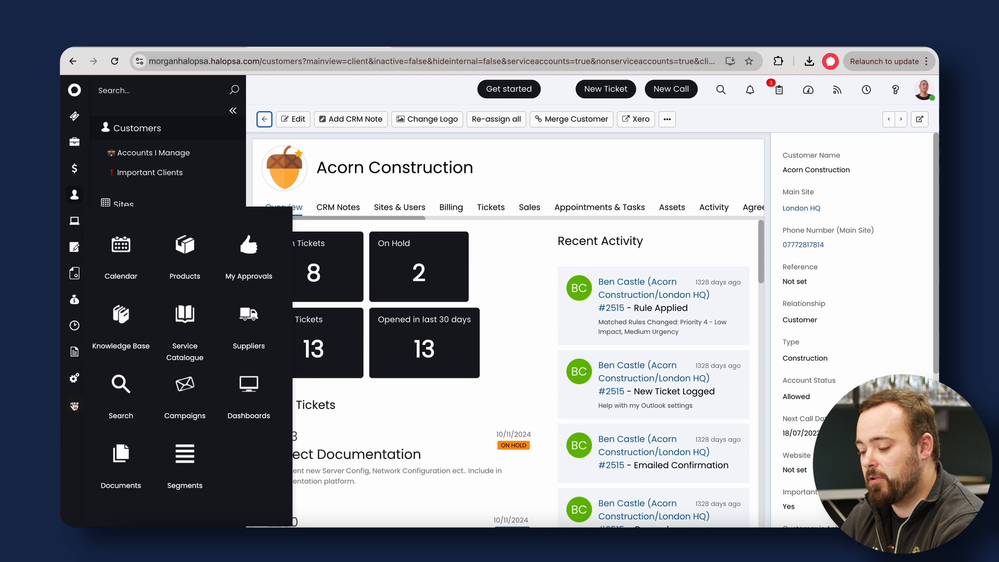
left_click(249, 314)
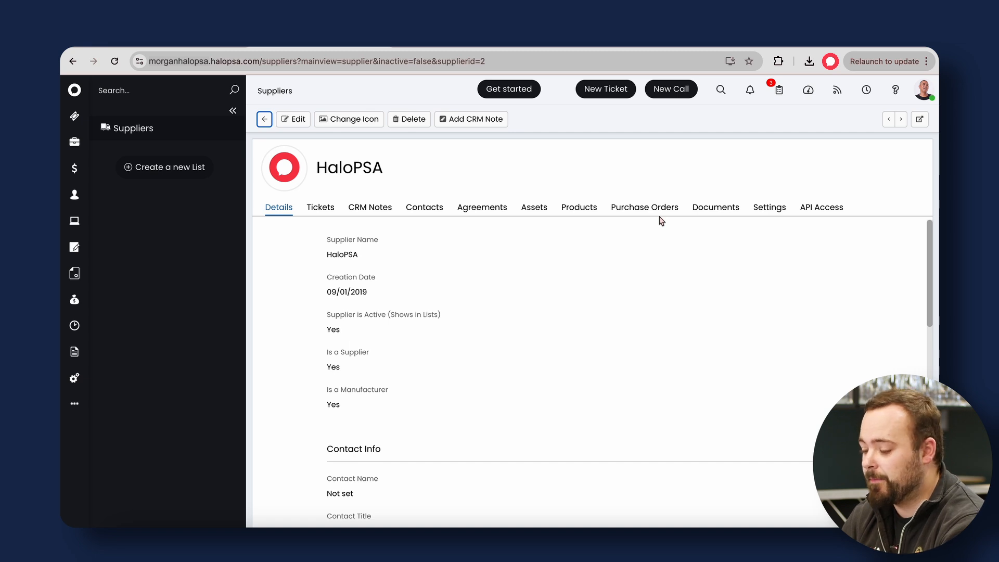
left_click(767, 207)
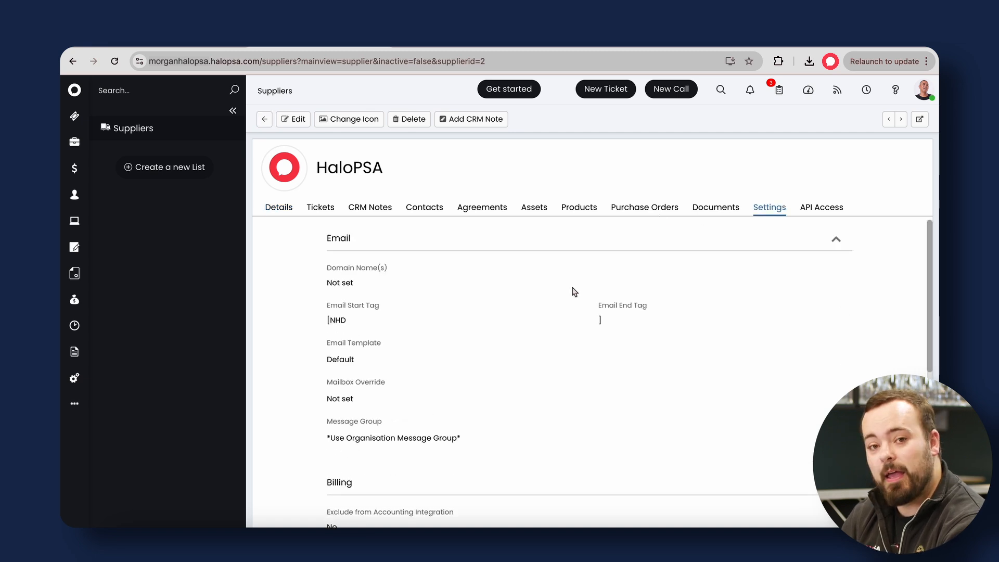
scroll(574, 292, "down", 3)
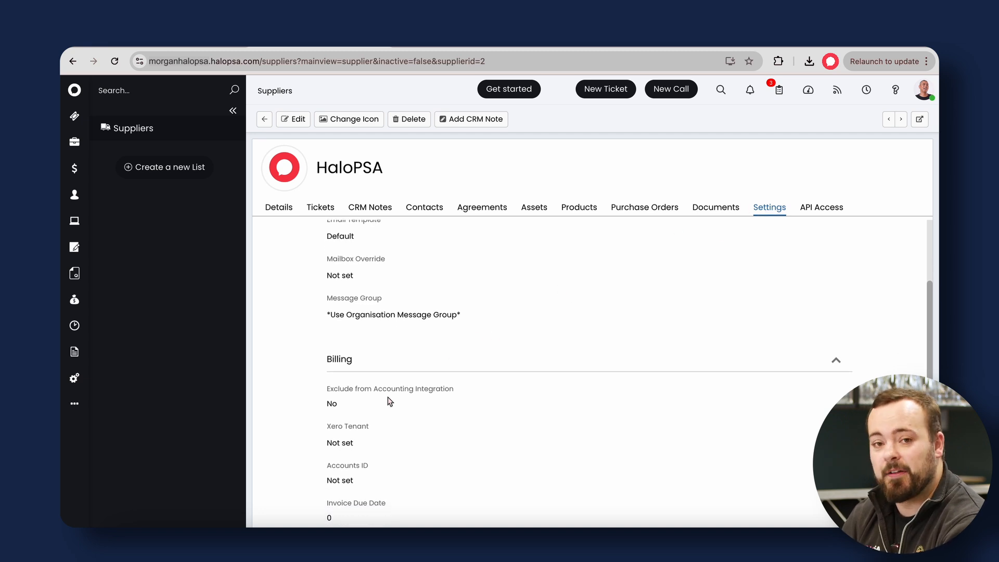
scroll(390, 401, "down", 1)
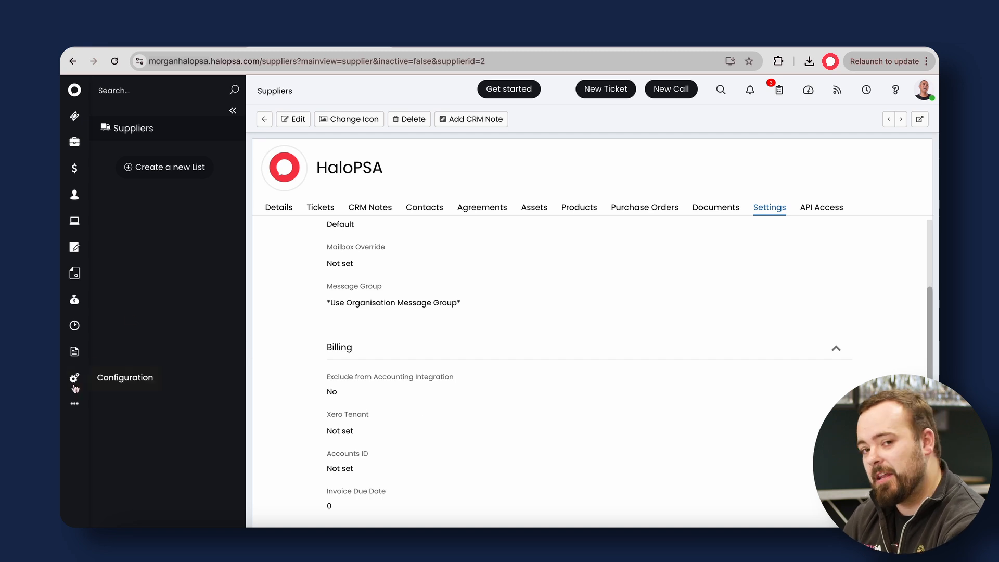
- Open the product "Desktop/network support via email & phone" from the Xero Products group
left_click(75, 405)
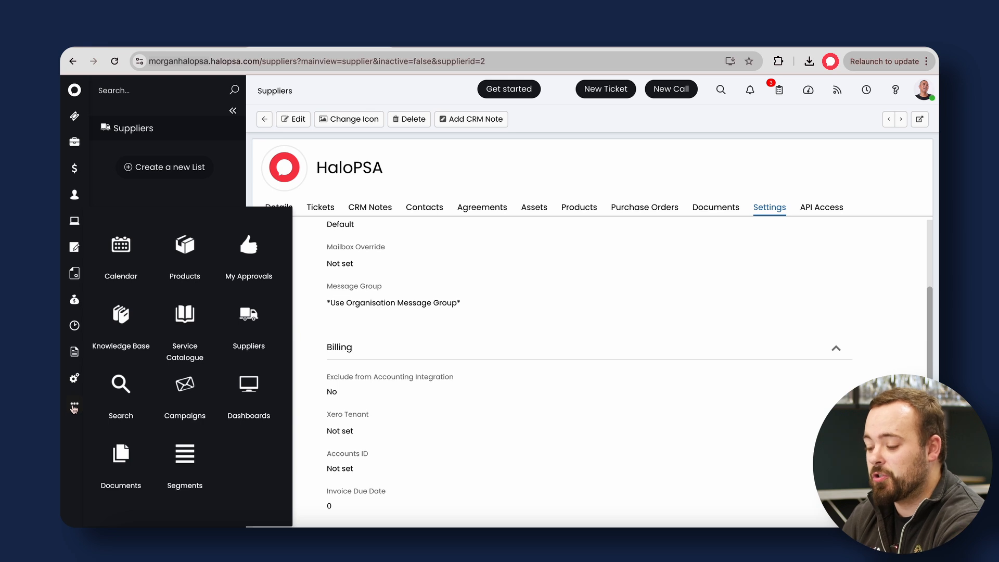
left_click(182, 265)
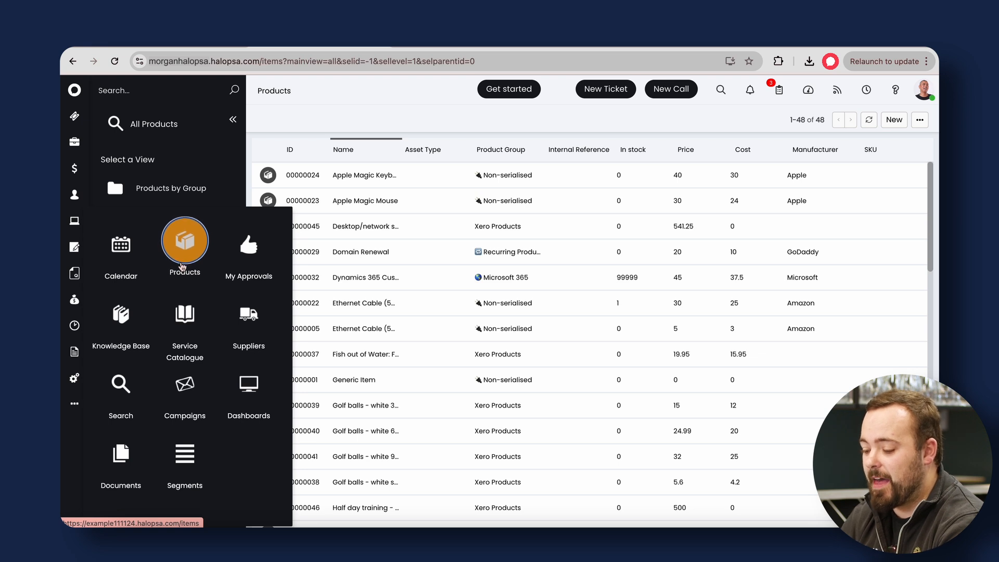
left_click(187, 189)
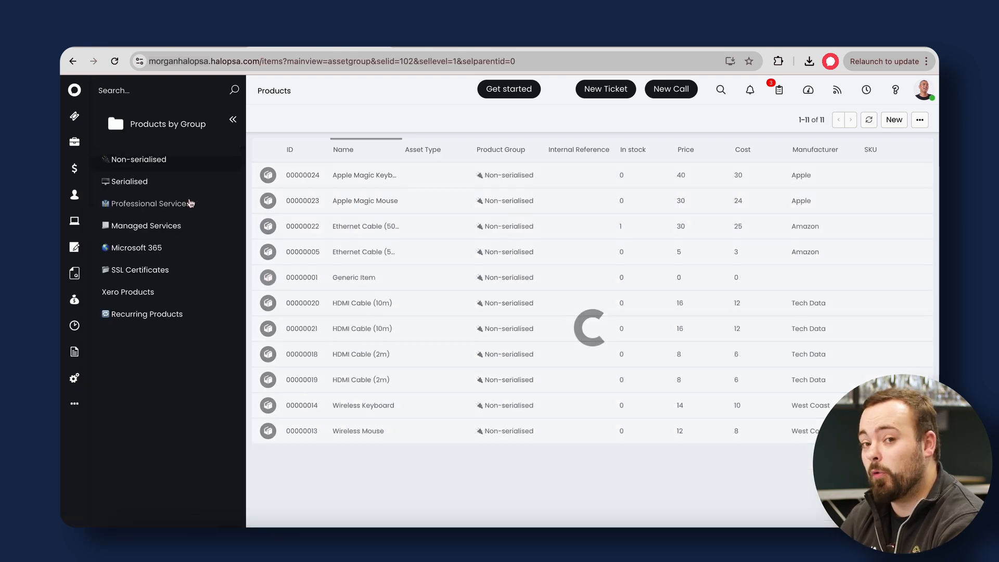
left_click(127, 292)
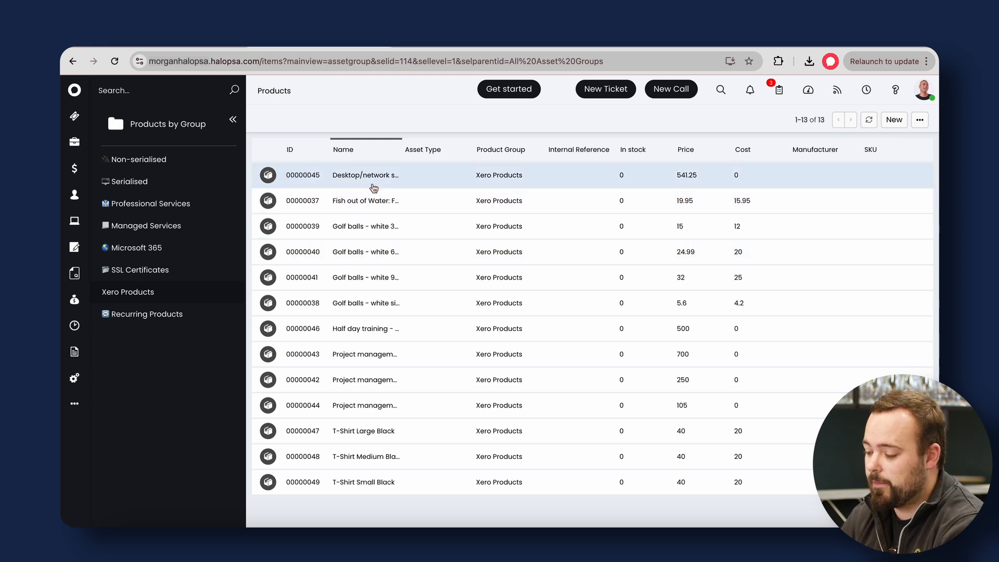
left_click(374, 188)
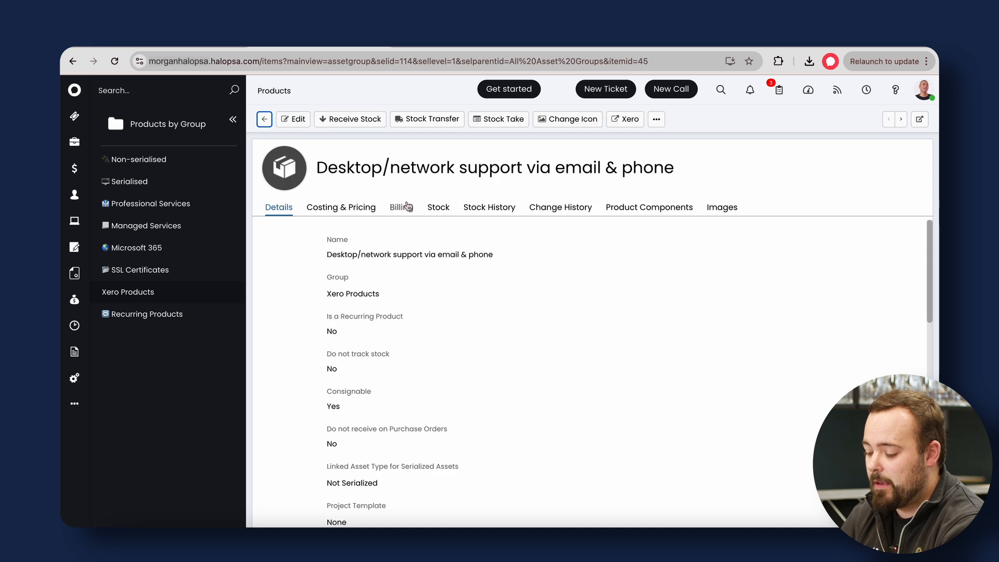
- Examine the product's billing settings, including its Xero Tenant, Xero account fields and Xero Product ID
left_click(407, 206)
scroll(380, 279, "down", 3)
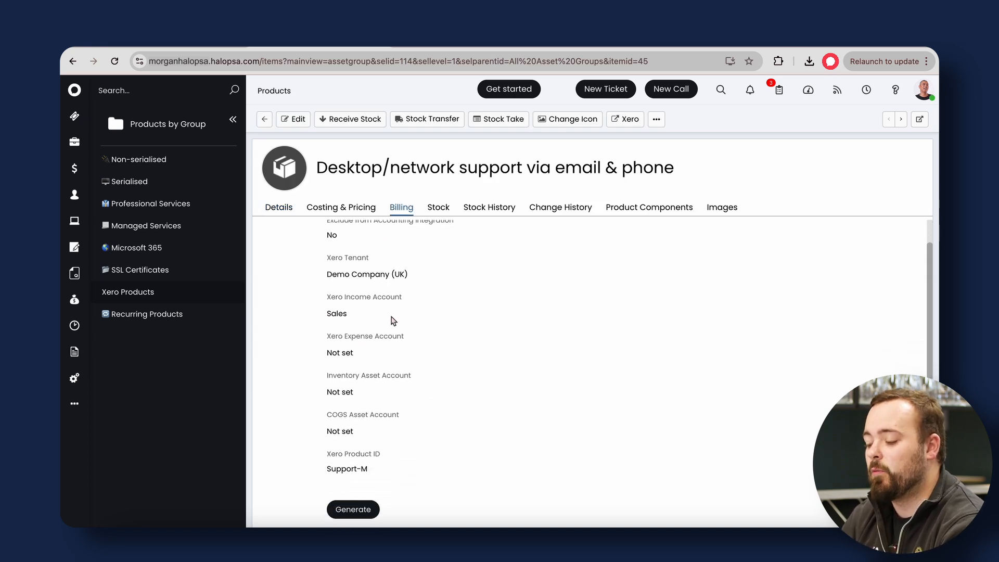
left_click_drag(321, 262, 385, 265)
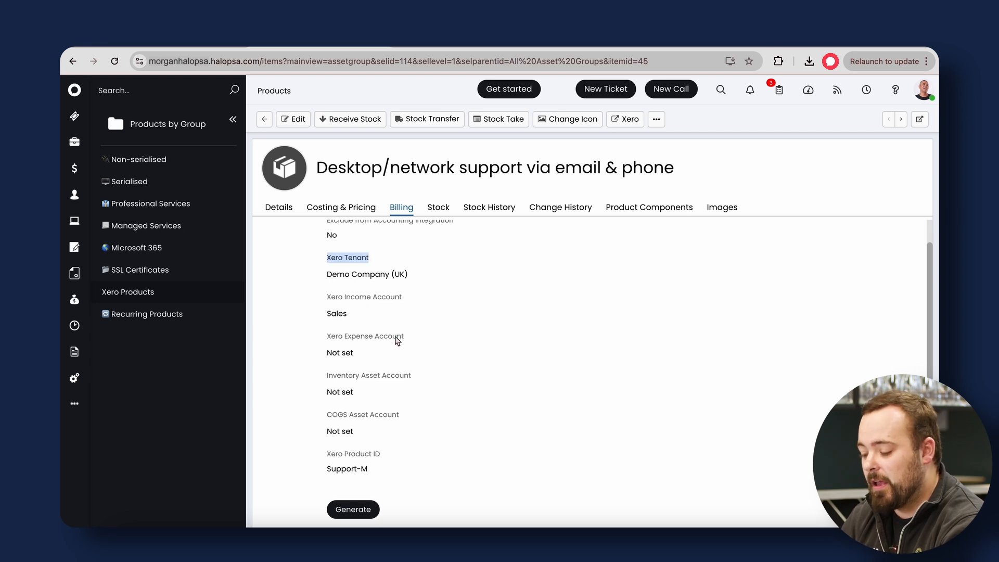
left_click_drag(328, 460, 405, 460)
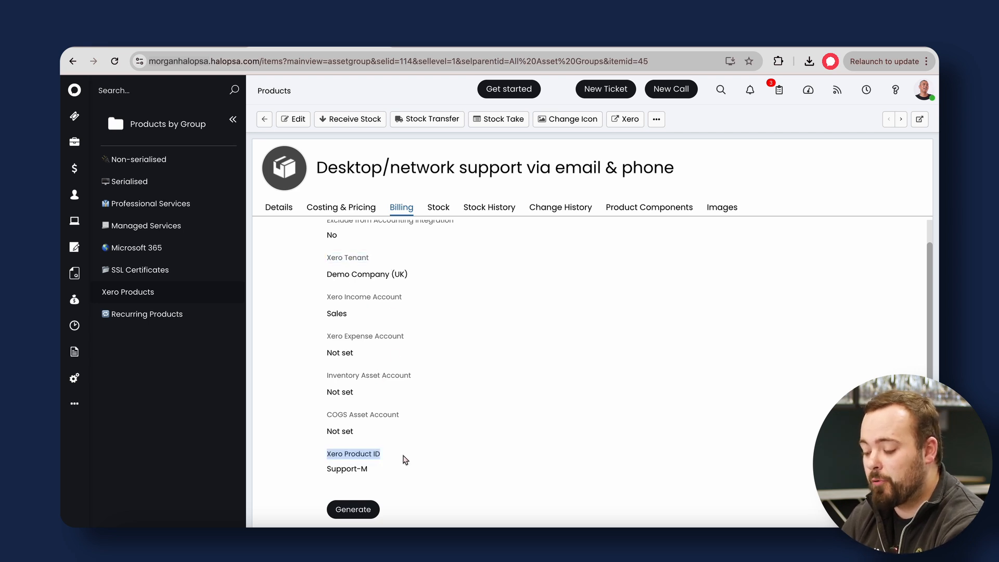
scroll(383, 458, "down", 1)
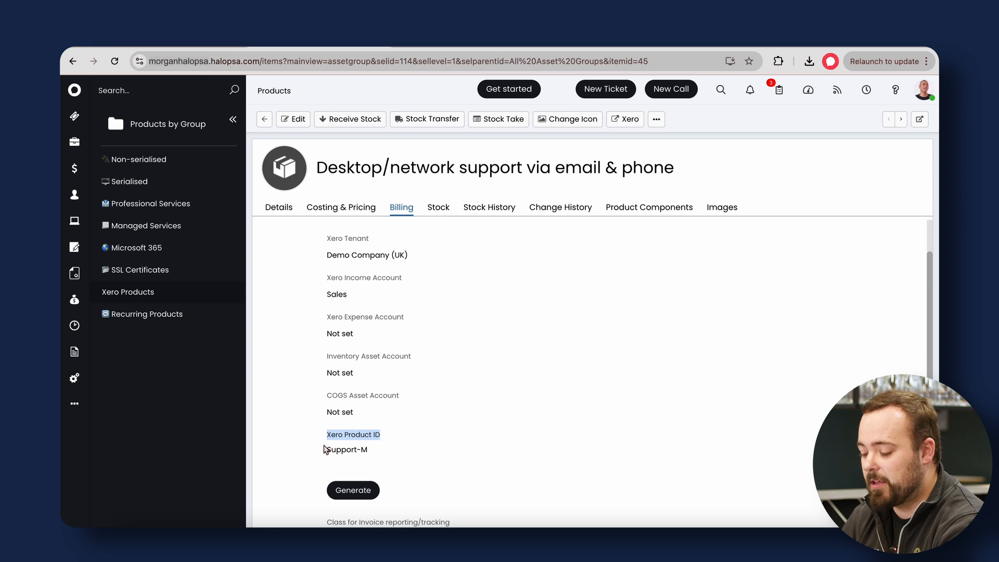
scroll(335, 440, "down", 1)
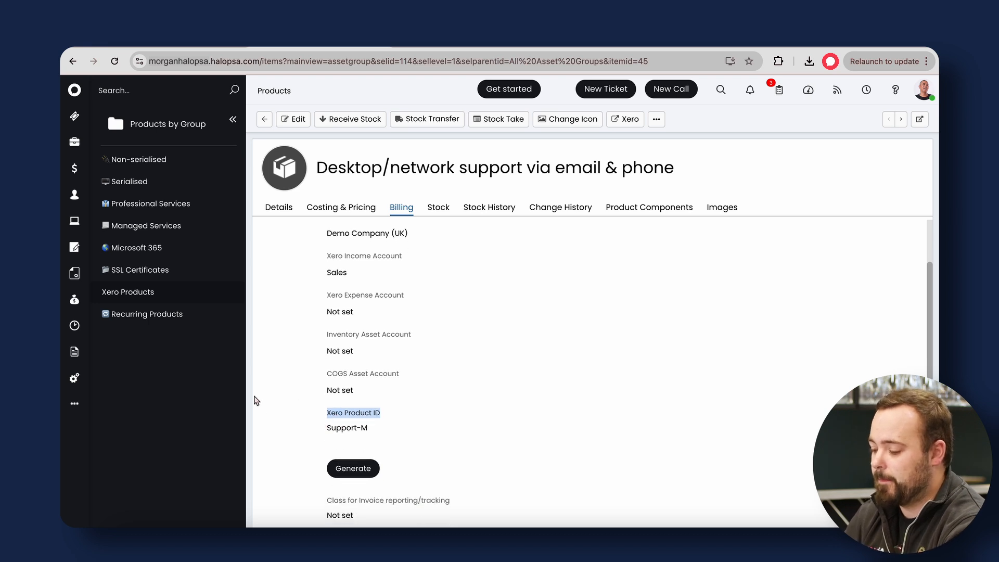
scroll(395, 413, "up", 2)
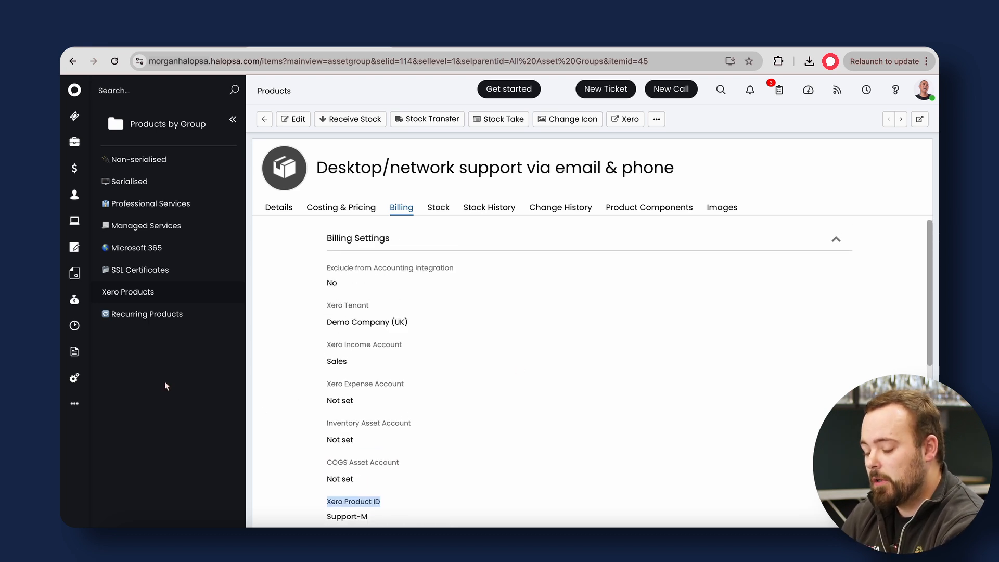
- Open the 15% (VAT on Capital Sales) tax rate in the billing configuration and examine its Xero Tenant and Xero Tax Rate link
left_click(77, 381)
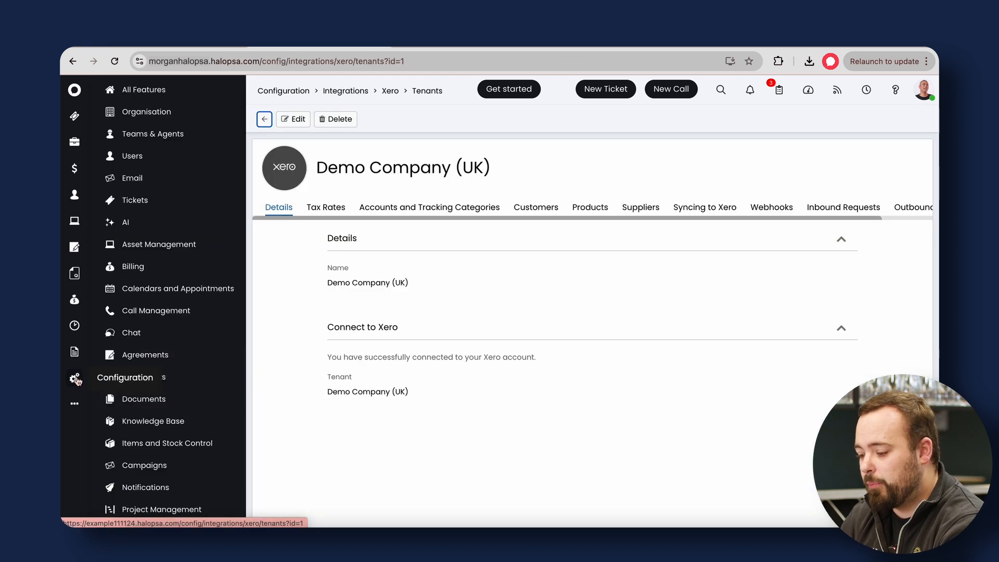
left_click(288, 90)
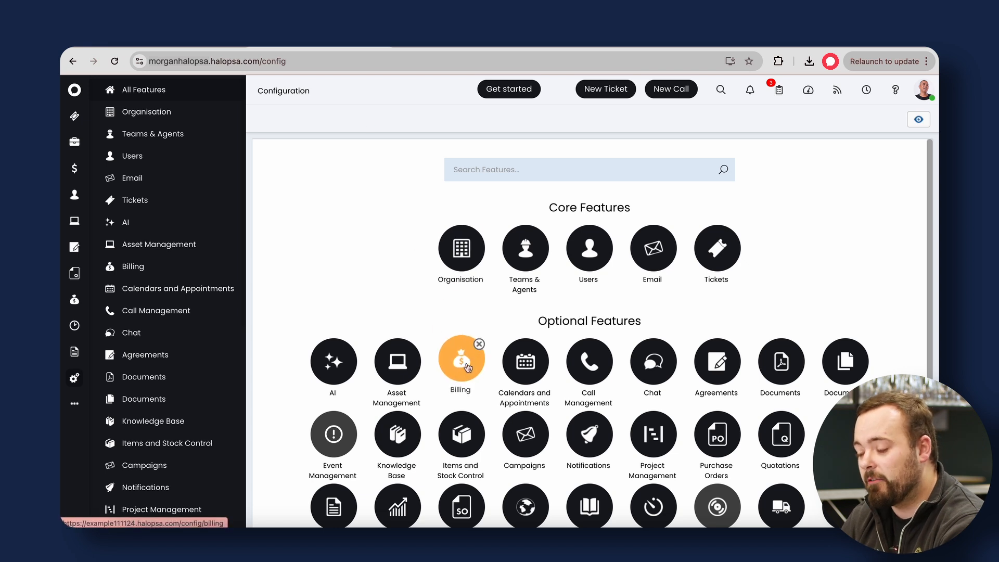
left_click(470, 368)
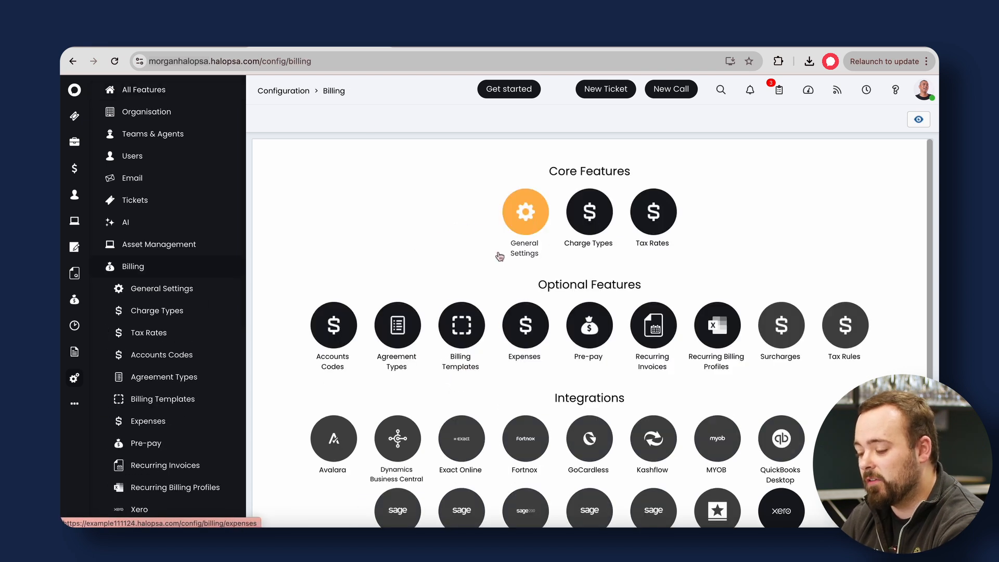
left_click(654, 215)
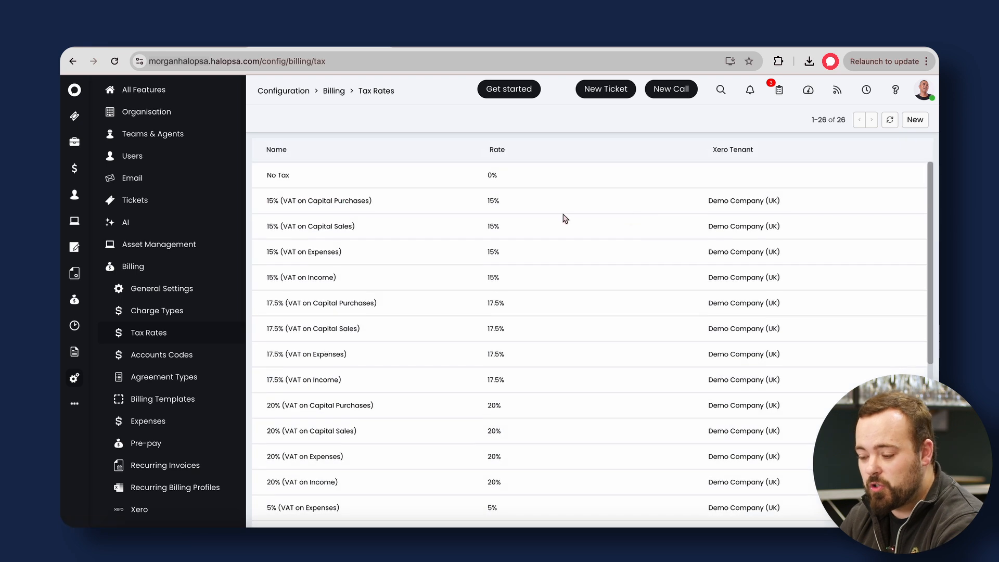
left_click(456, 226)
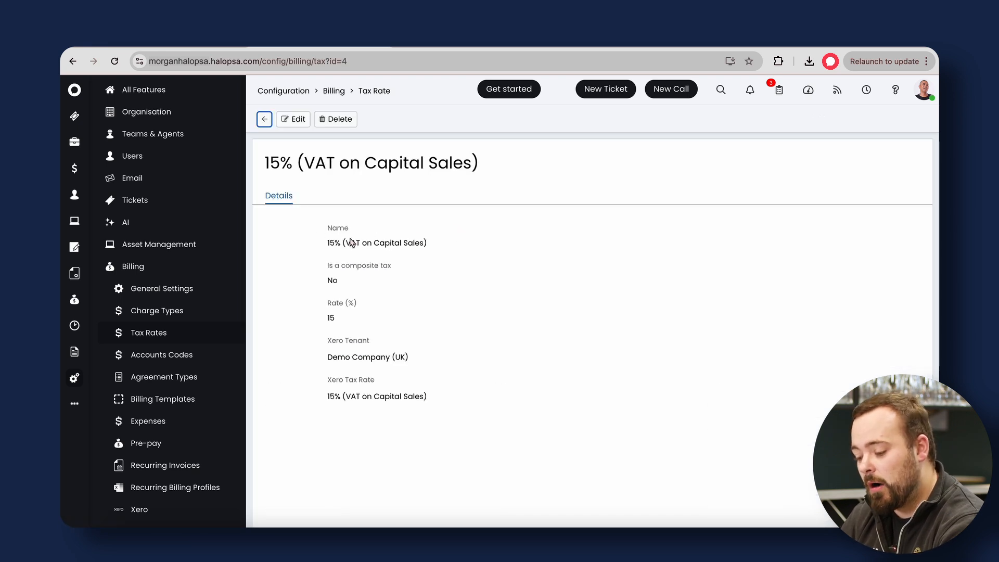
left_click_drag(321, 376, 461, 401)
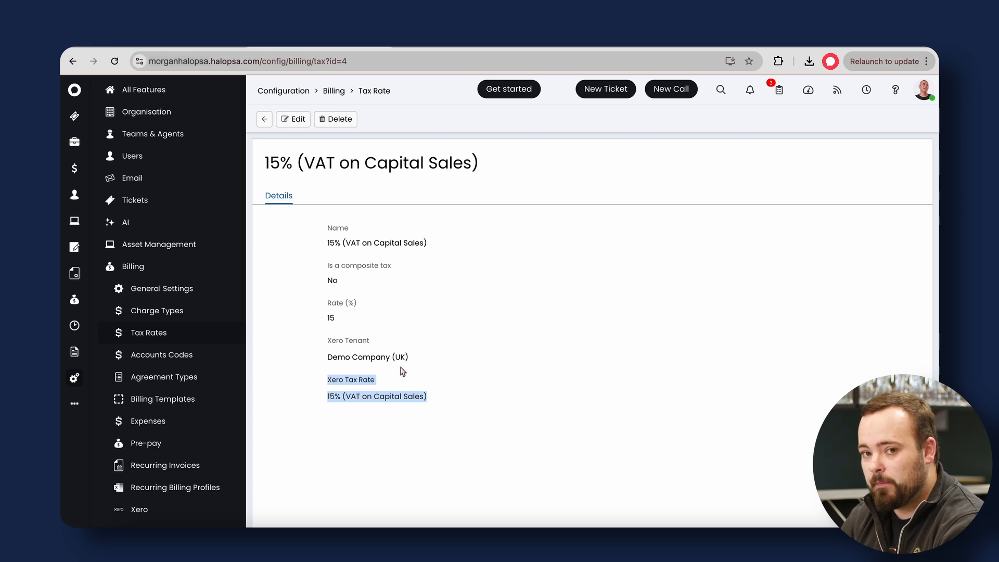
left_click(385, 398)
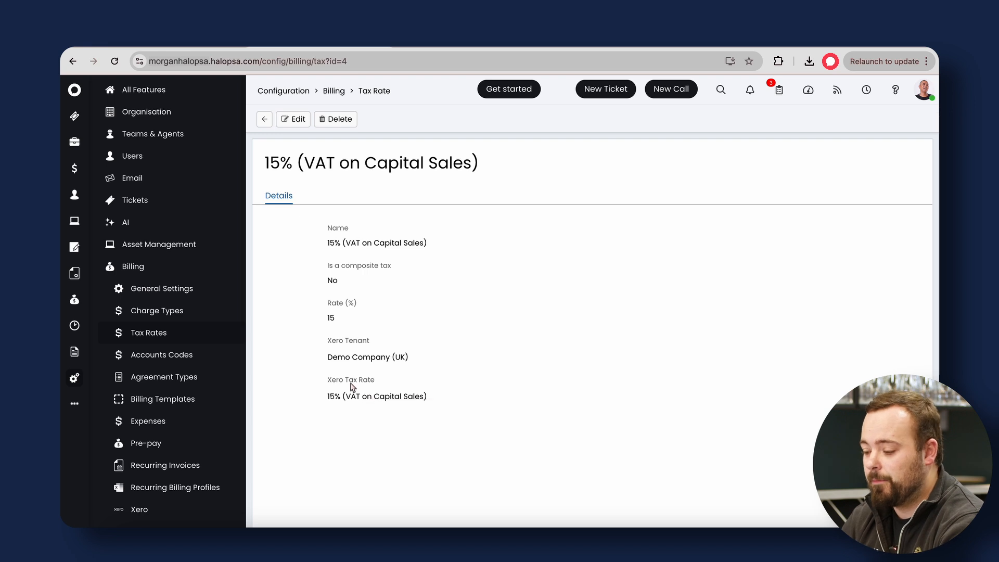
- View the details of the No Tax rate and return to the list of tax rates
left_click(264, 119)
left_click(359, 175)
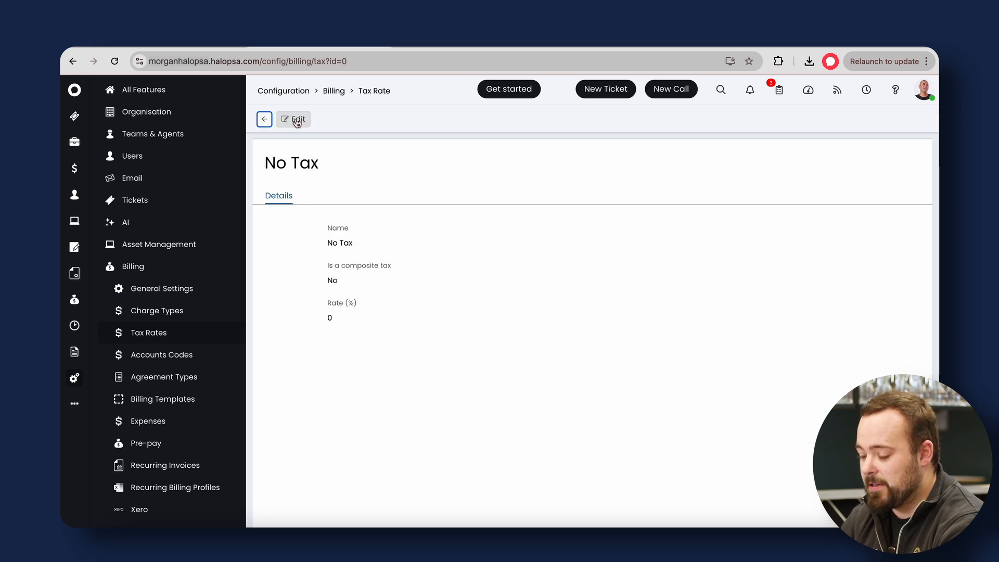
left_click(264, 119)
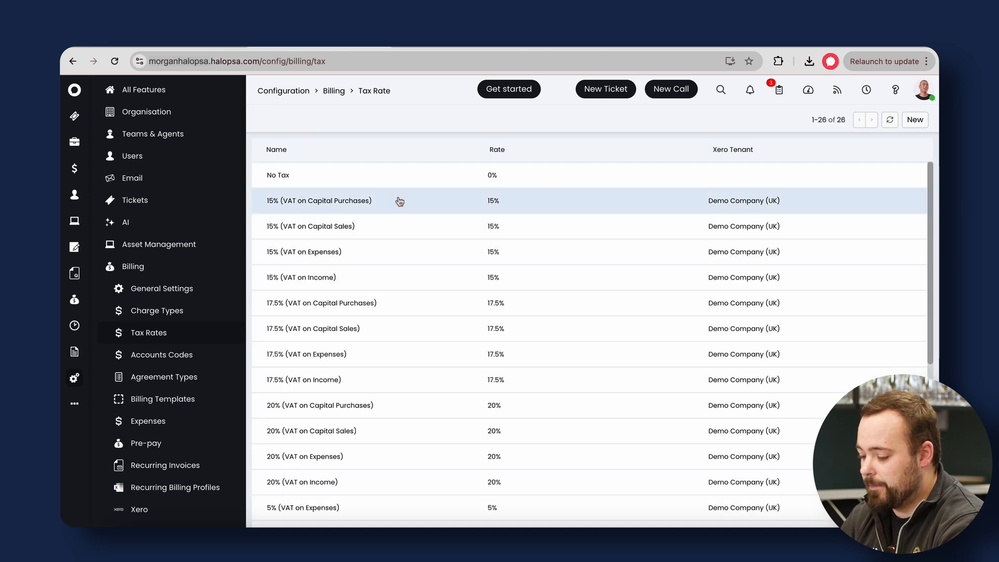
- Start a new tax rate with Xero Tenant Demo Company (UK) and Xero Tax Rate 15% (VAT on Capital Sales)
scroll(397, 200, "down", 5)
left_click(914, 119)
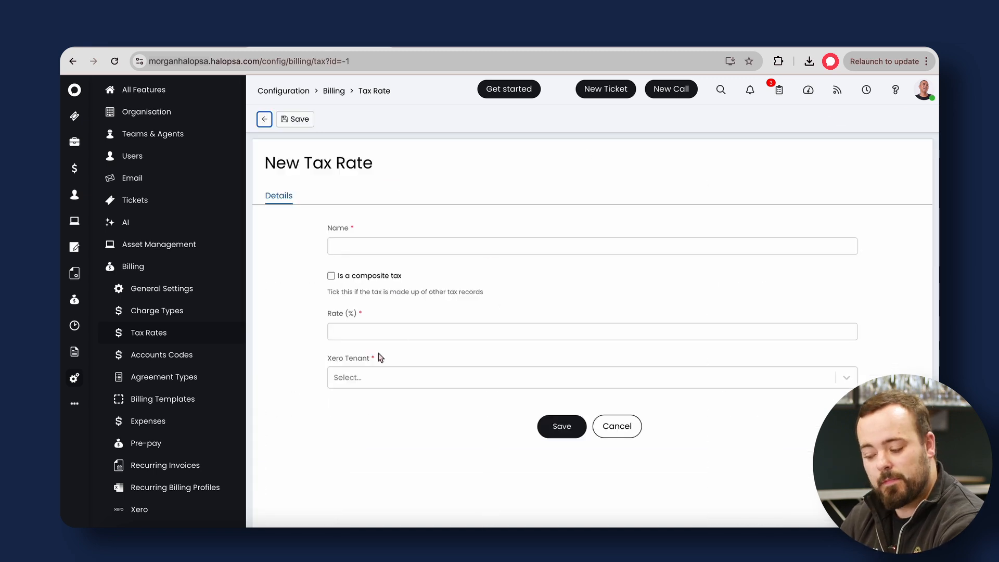
left_click(370, 380)
left_click(372, 401)
left_click(371, 423)
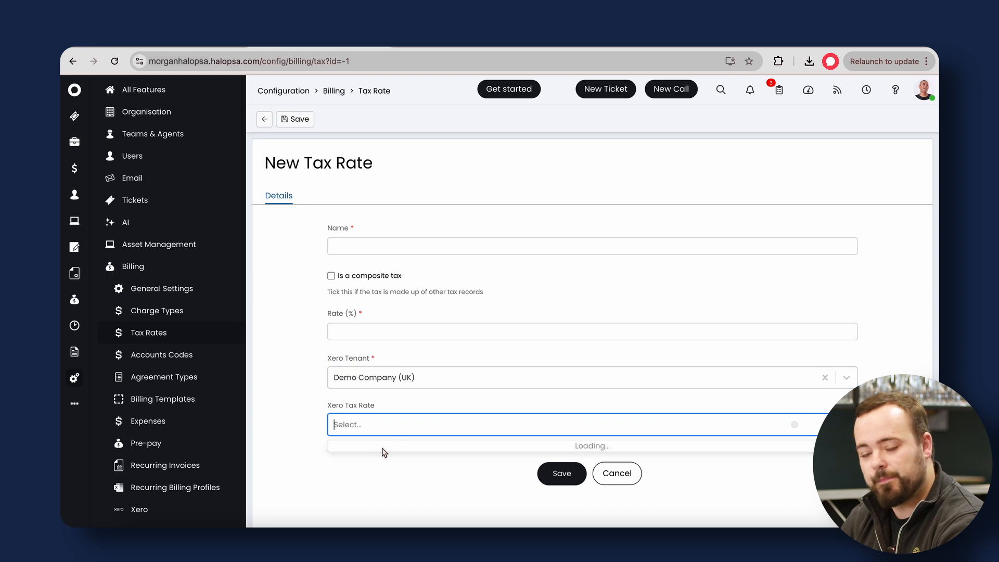
left_click(390, 464)
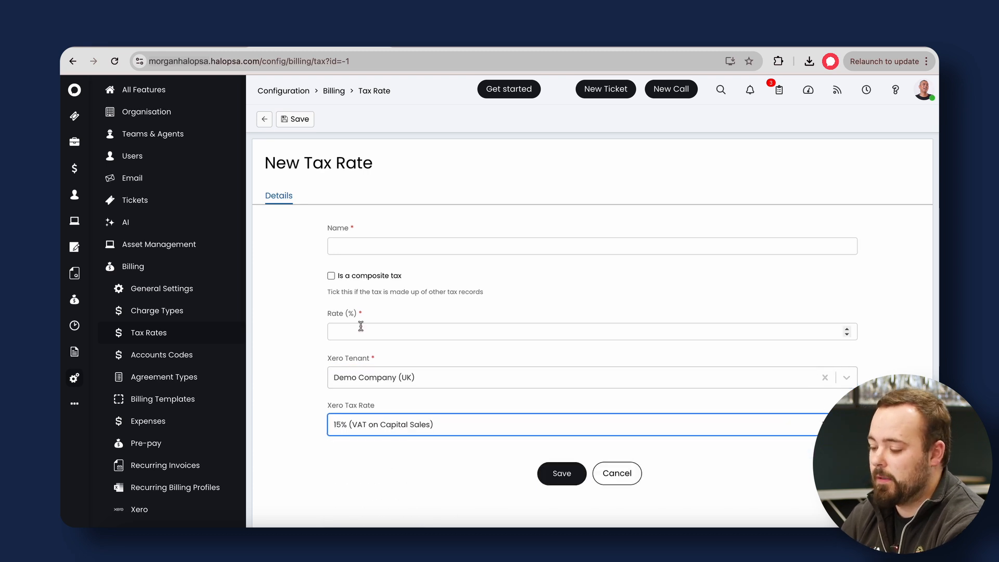
- Open the Remote Support charge type in the billing configuration for editing
left_click(332, 94)
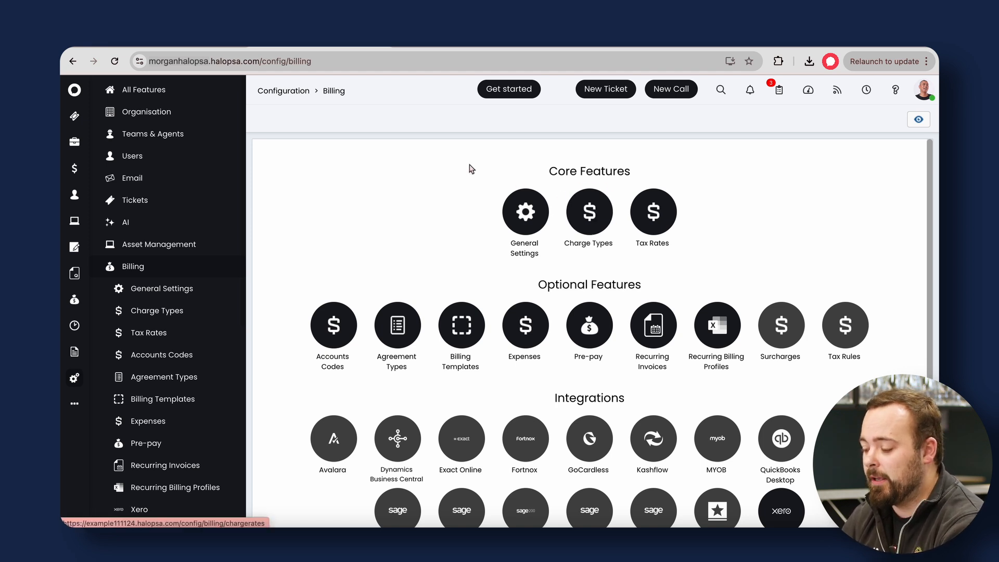
left_click(581, 214)
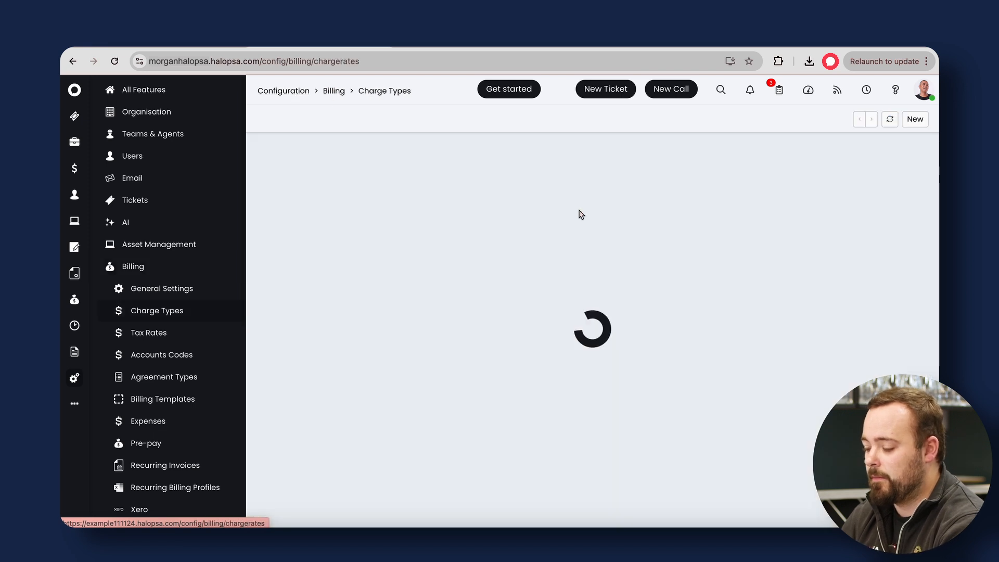
left_click(352, 198)
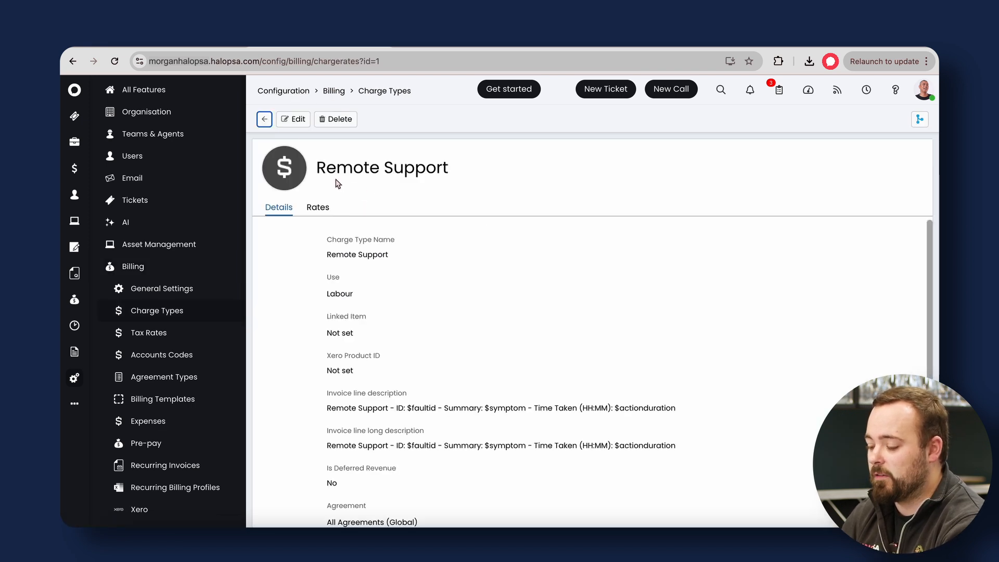
left_click(293, 119)
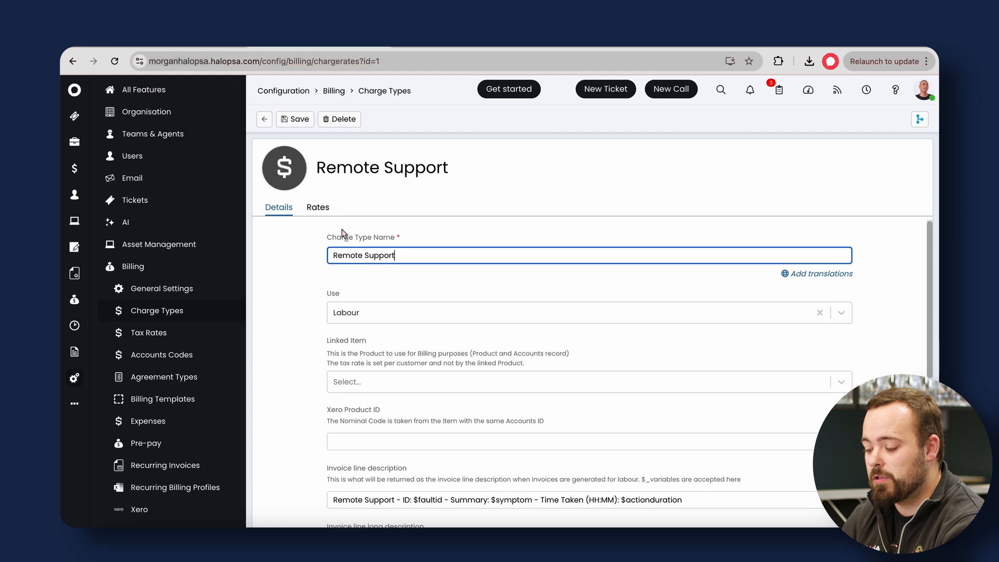
- Browse the products available as the Linked Item for the Remote Support charge type
scroll(372, 252, "down", 1)
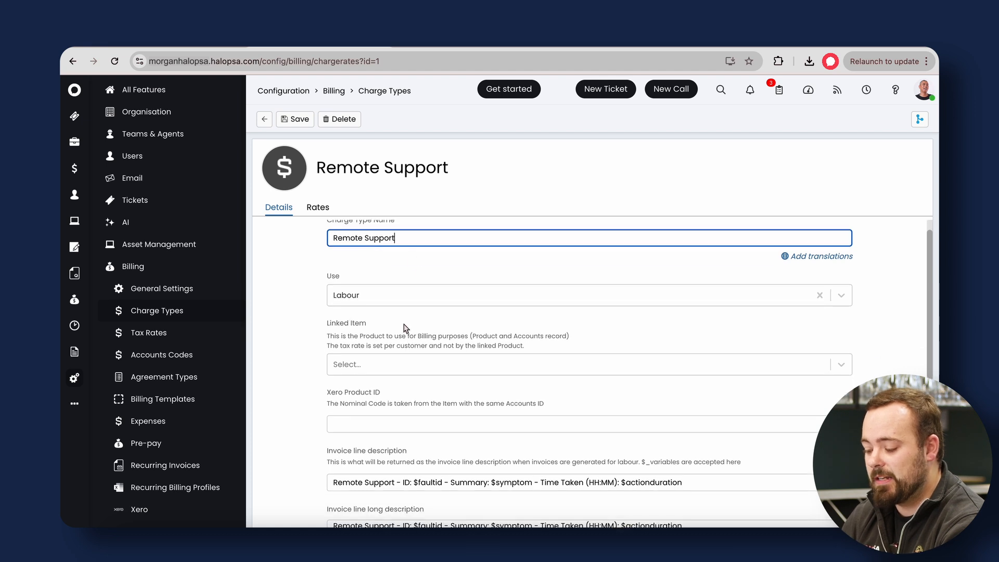
left_click(377, 364)
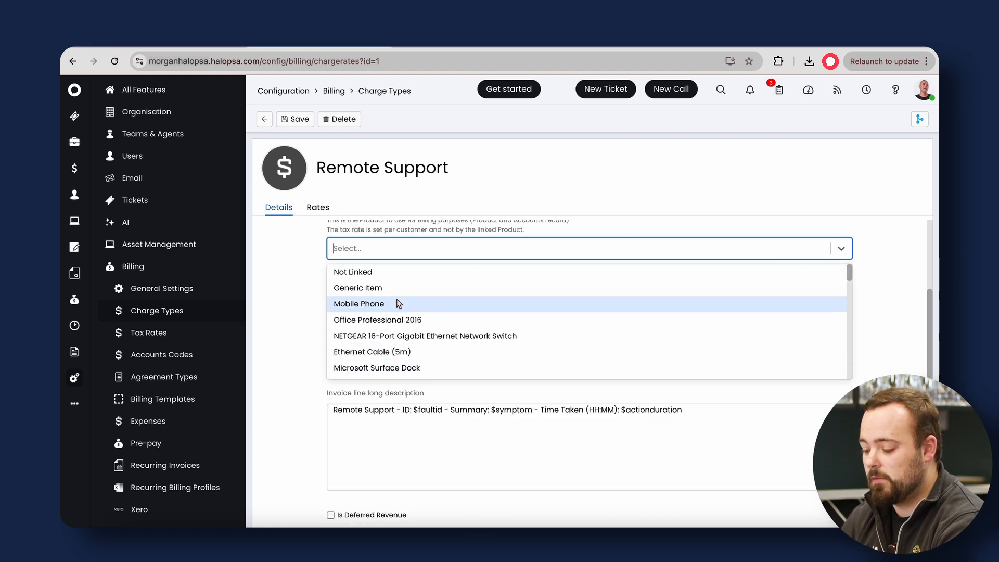
scroll(416, 317, "down", 5)
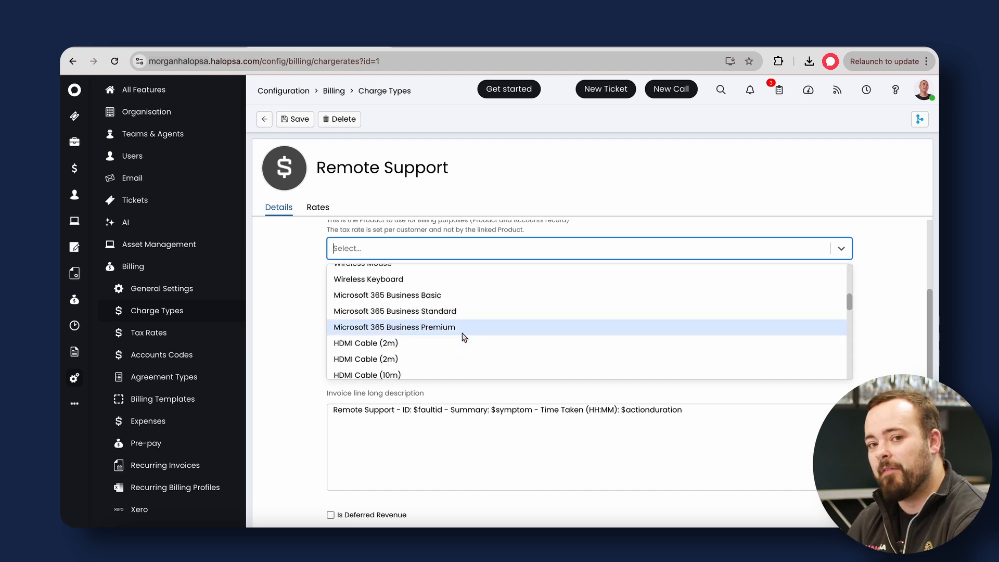
scroll(464, 337, "down", 3)
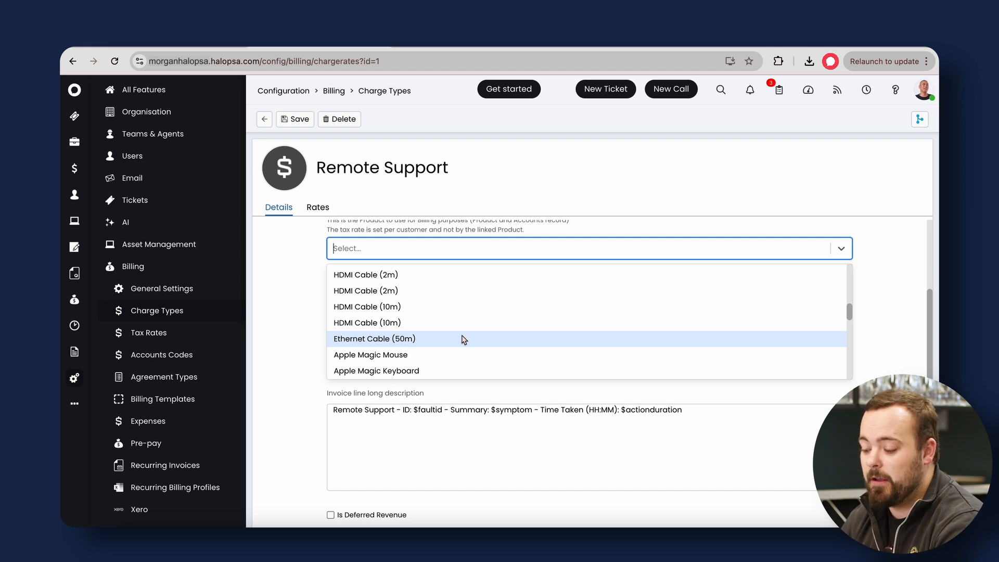
scroll(464, 339, "down", 10)
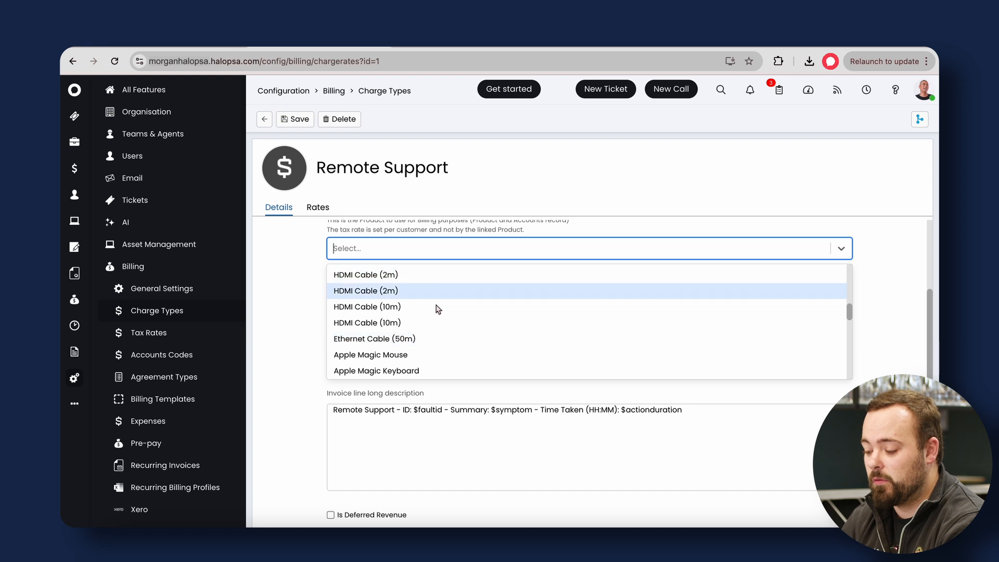